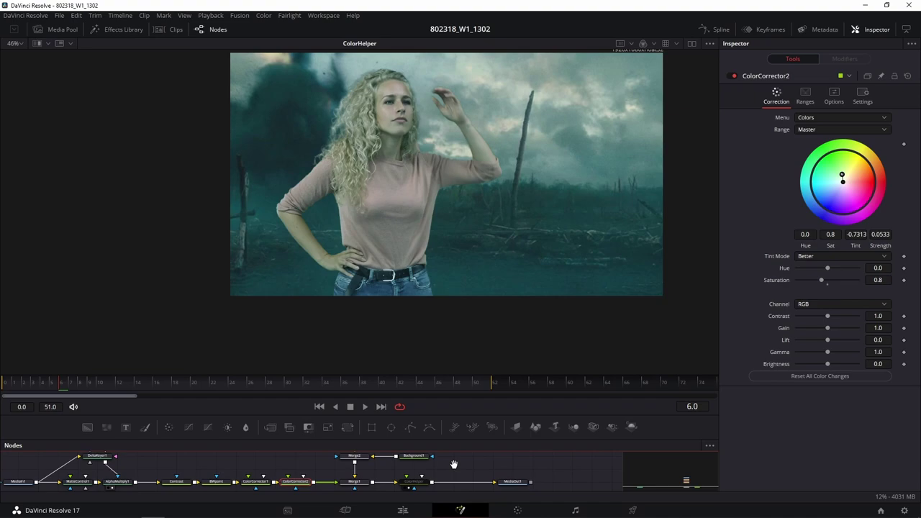
Step: Frame the node tree and select the background branch from MediaIn2 to Background1
drag(453, 464, 421, 325)
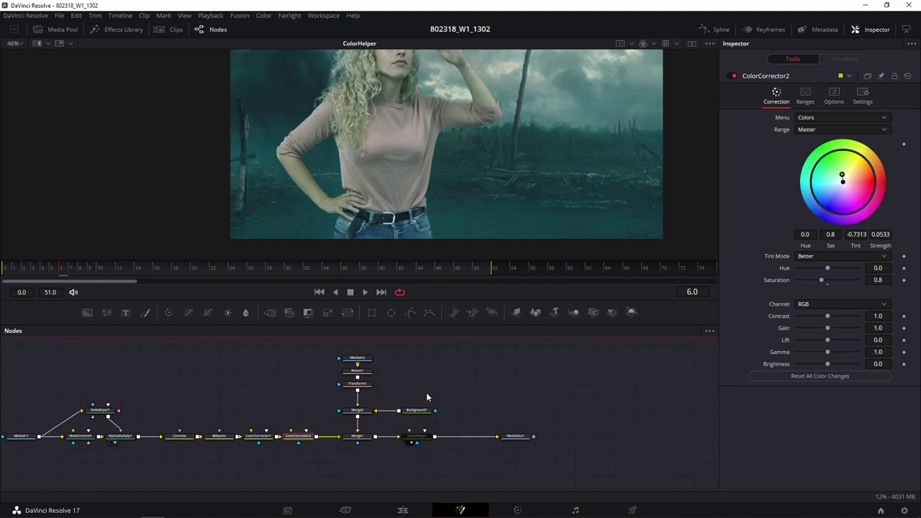
scroll(426, 392, up, 3)
scroll(523, 376, up, 2)
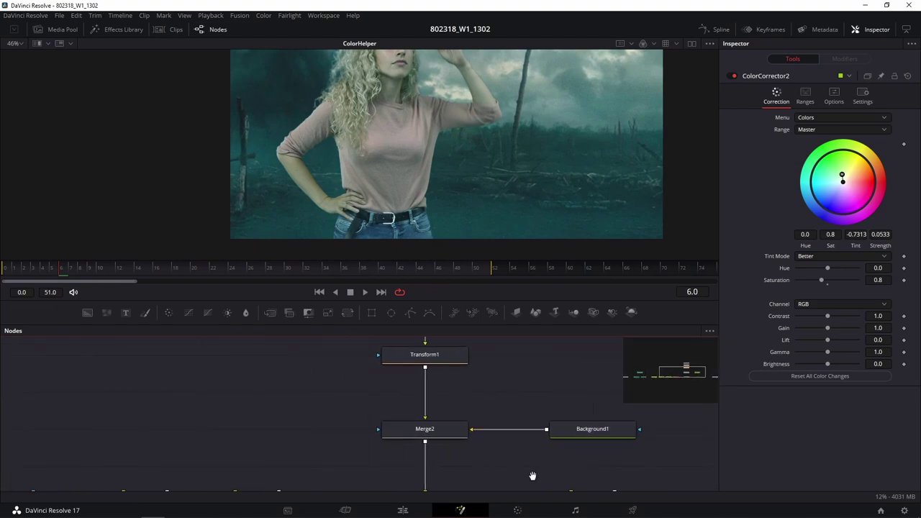
drag(533, 475, 525, 475)
scroll(535, 170, up, 2)
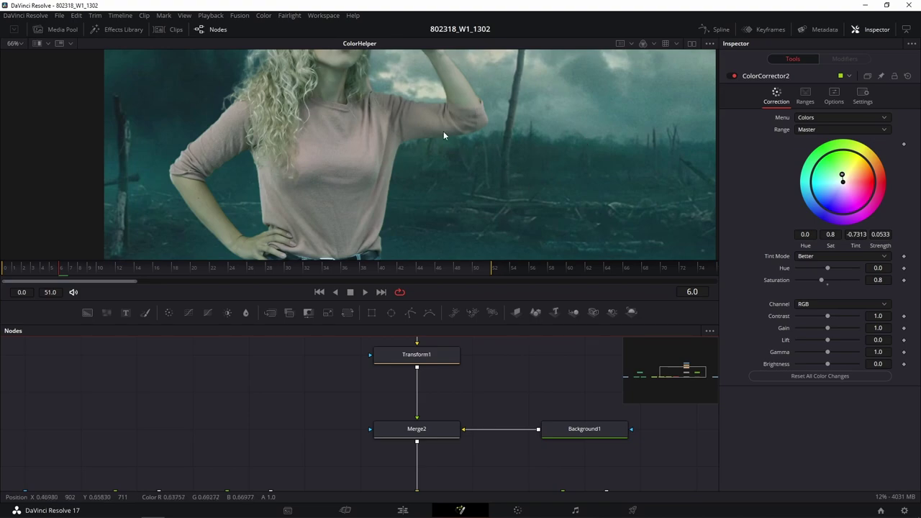
scroll(549, 345, down, 3)
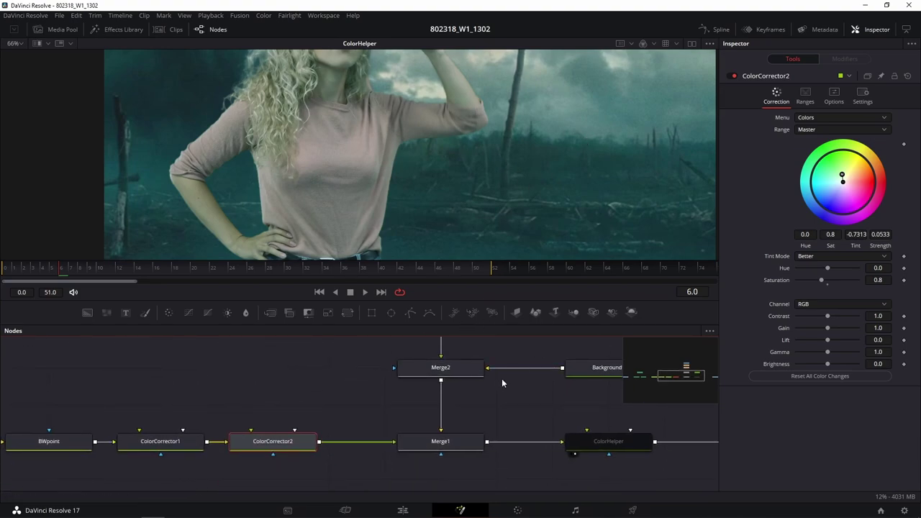
scroll(489, 396, down, 2)
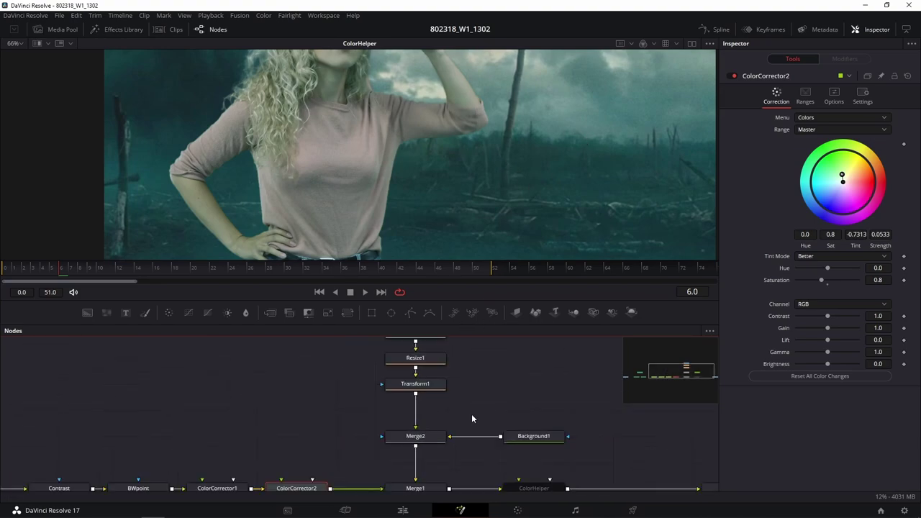
scroll(472, 417, down, 2)
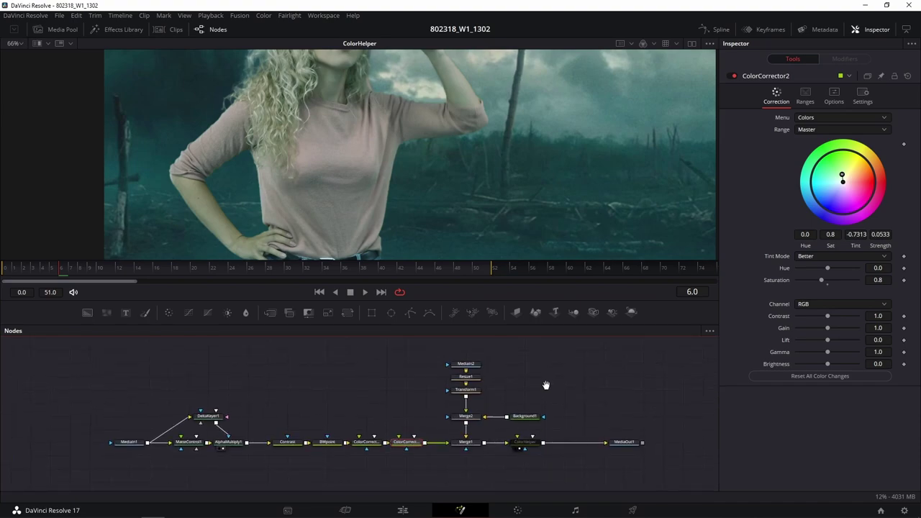
scroll(549, 381, down, 2)
mouse_move(563, 385)
mouse_down()
mouse_move(418, 495)
mouse_move(453, 397)
mouse_up()
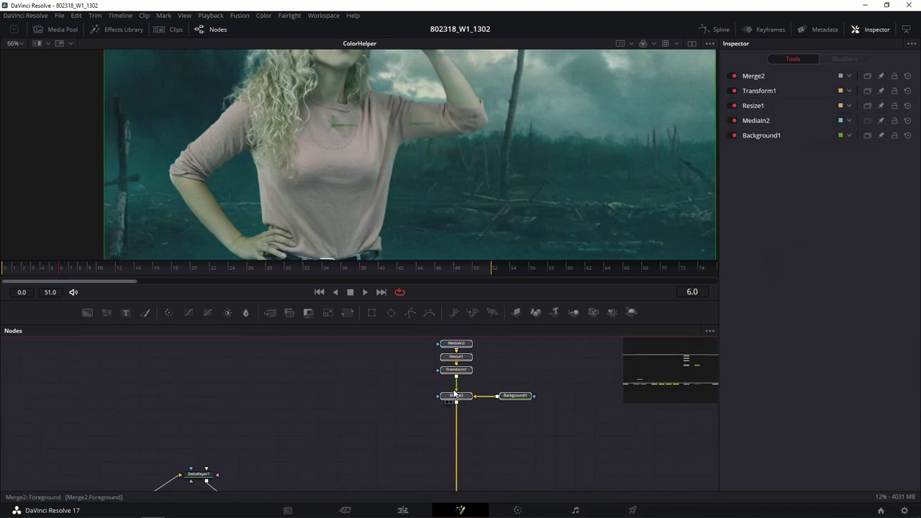
Step: Show the Effects Library and scroll its Tools list to the Blur category
click(123, 30)
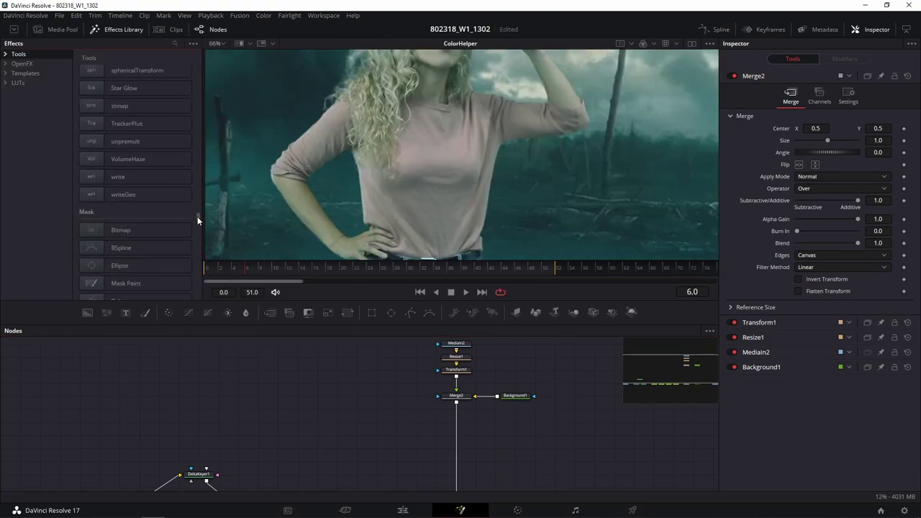
drag(197, 218, 202, 102)
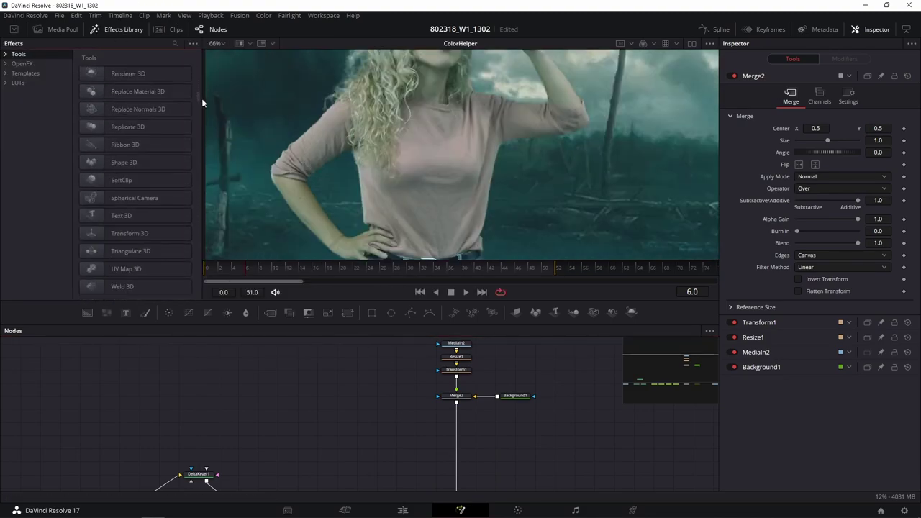
scroll(202, 102, down, 5)
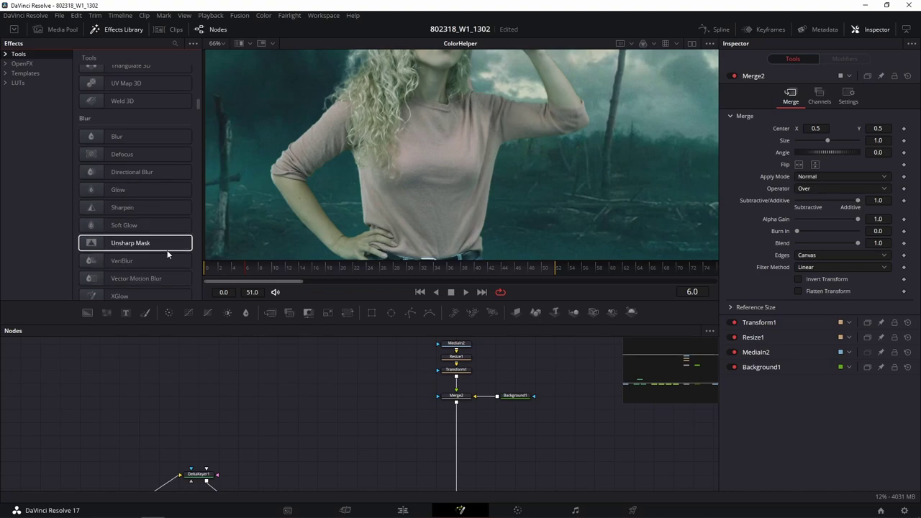
scroll(169, 256, down, 3)
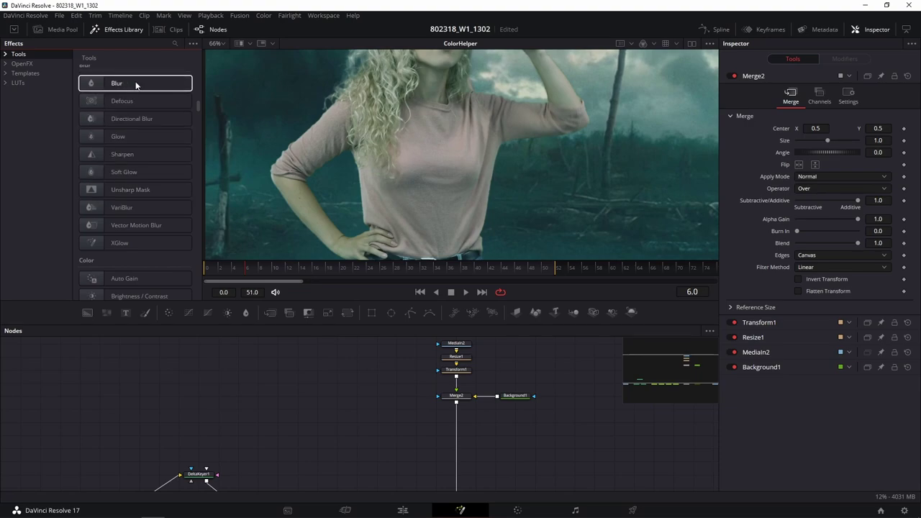
scroll(438, 430, up, 5)
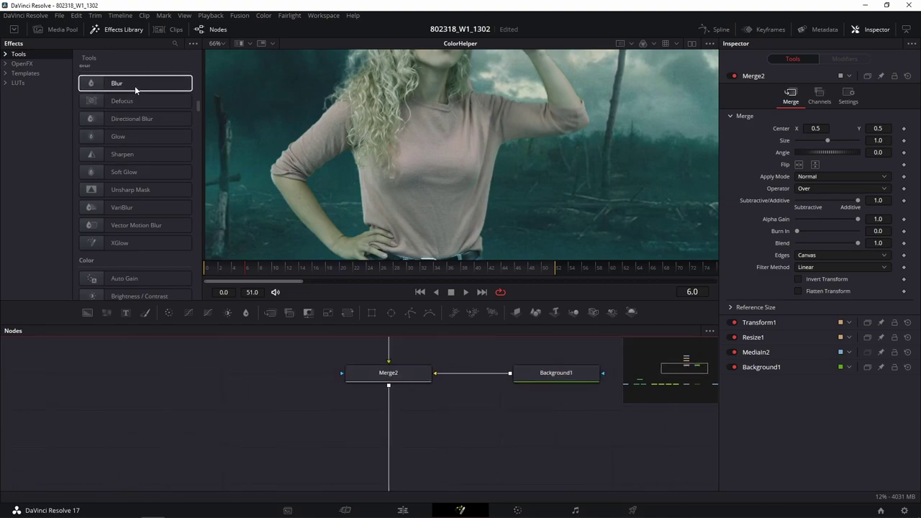
Step: Add unconnected Blur1, Defocus1, DirectionalBlur1, Glow1, Sharpen1, SoftGlow1 and UnsharpMask1 nodes around Merge2
drag(135, 84, 273, 406)
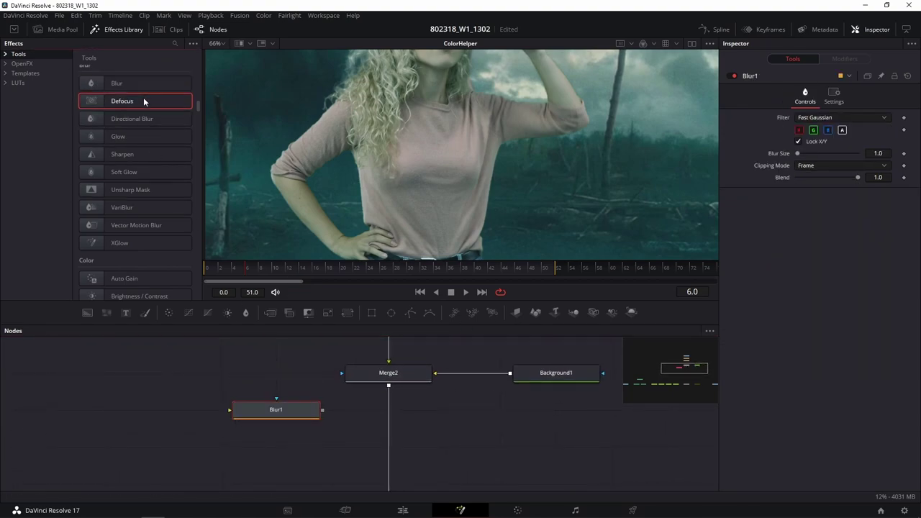
drag(143, 99, 453, 421)
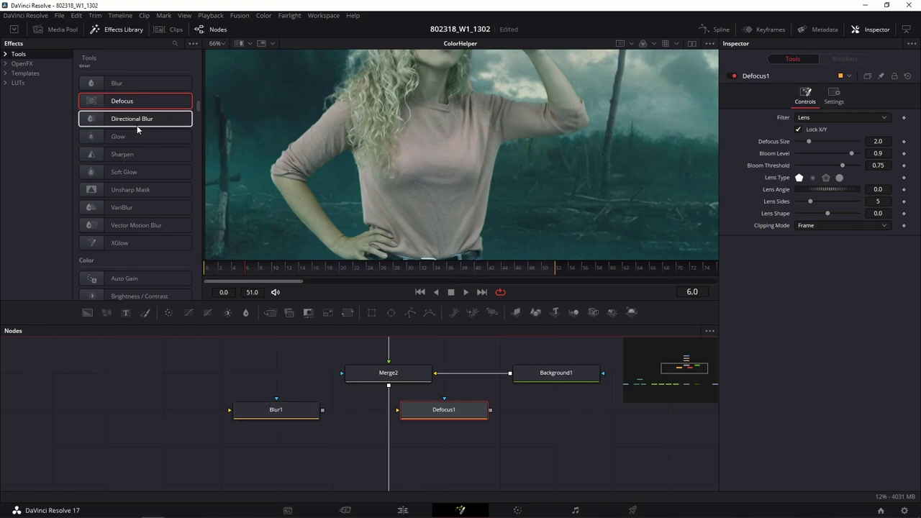
drag(140, 127, 584, 418)
click(119, 139)
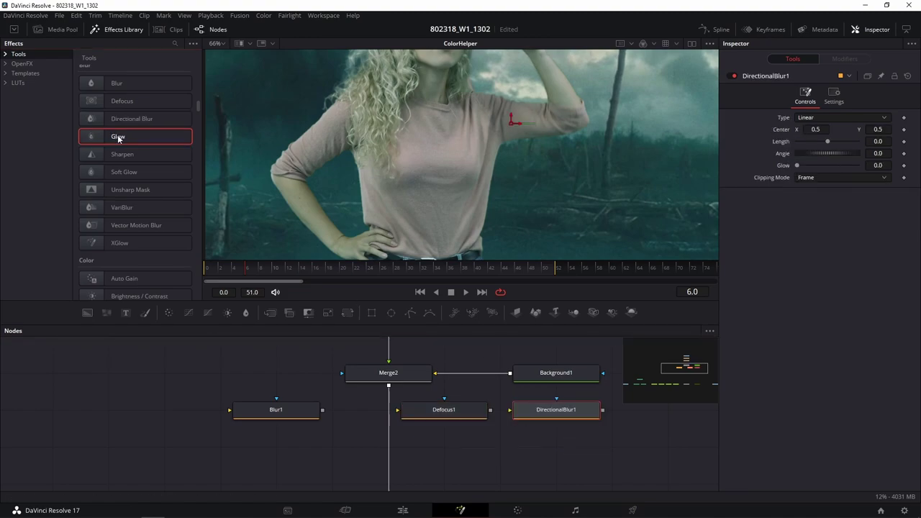
drag(717, 440, 661, 413)
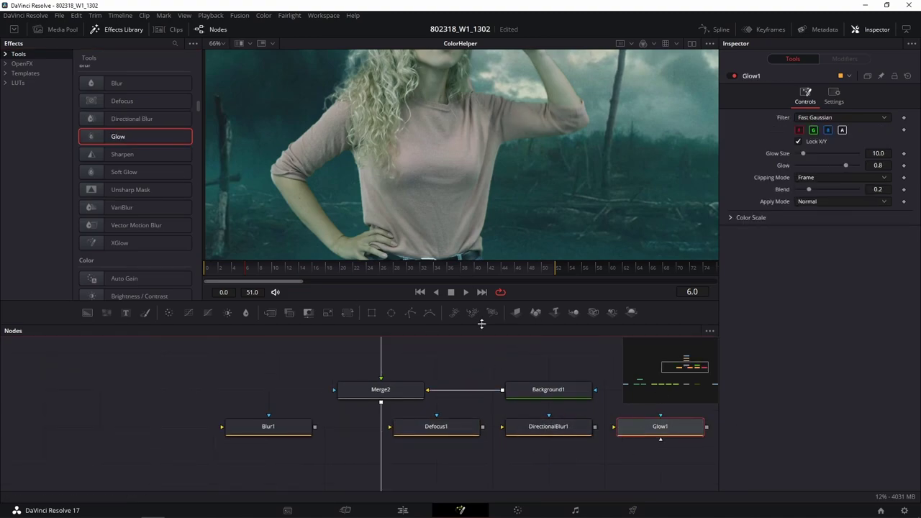
drag(142, 157, 139, 421)
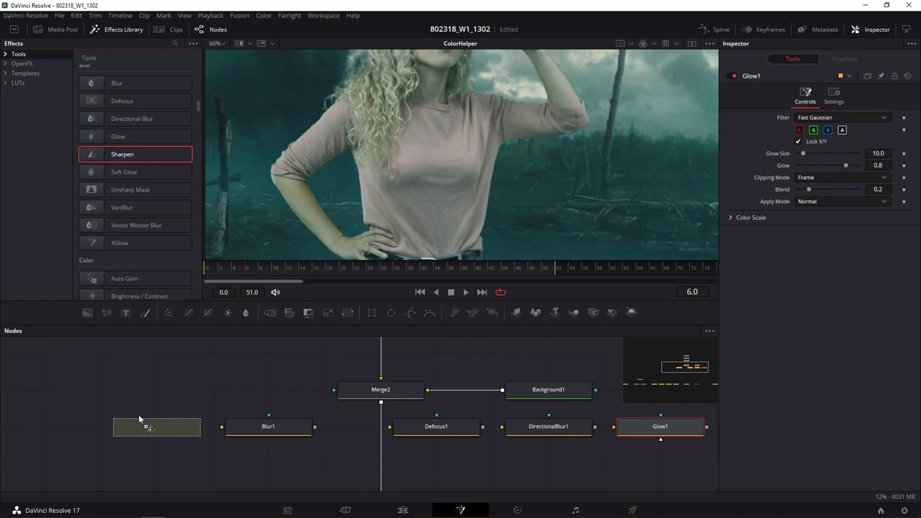
drag(123, 172, 159, 385)
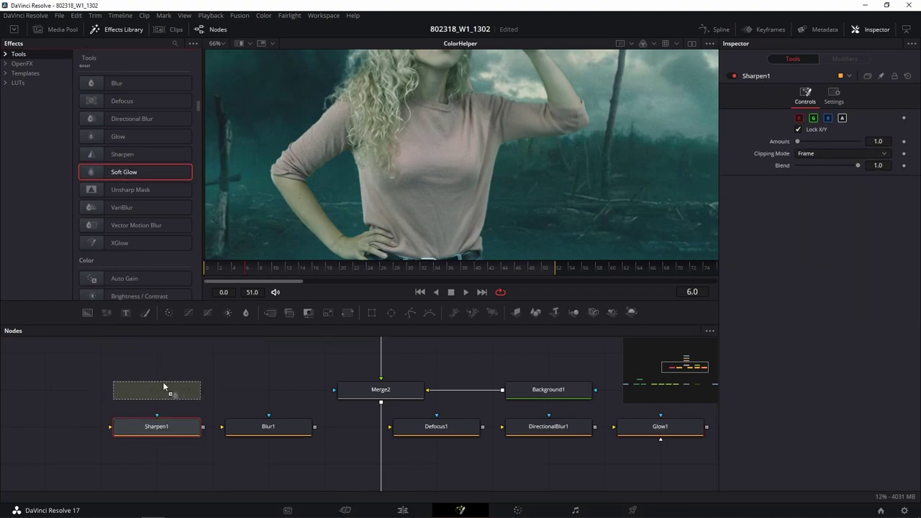
drag(147, 189, 155, 356)
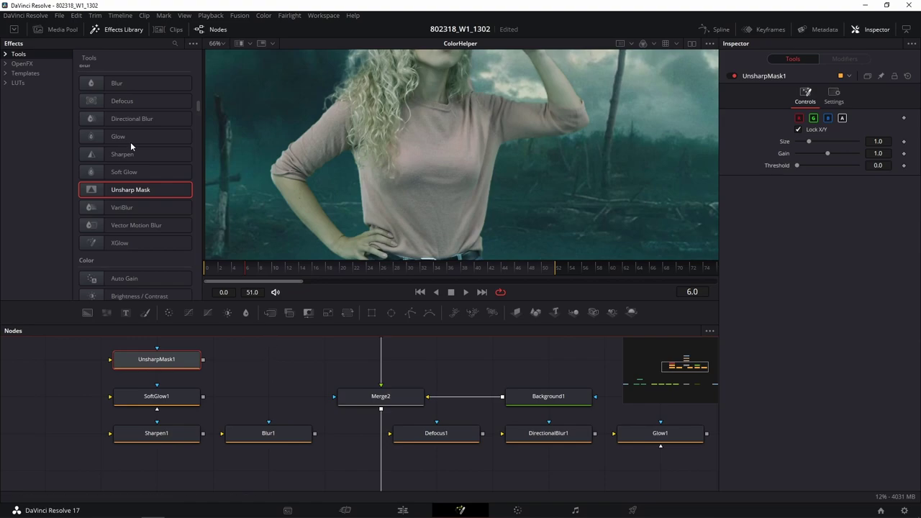
Step: Scroll to the Film tools and drop FilmGrain1 with Grain1 beneath it into the tree
scroll(137, 165, down, 1)
scroll(140, 172, down, 1)
scroll(137, 187, down, 5)
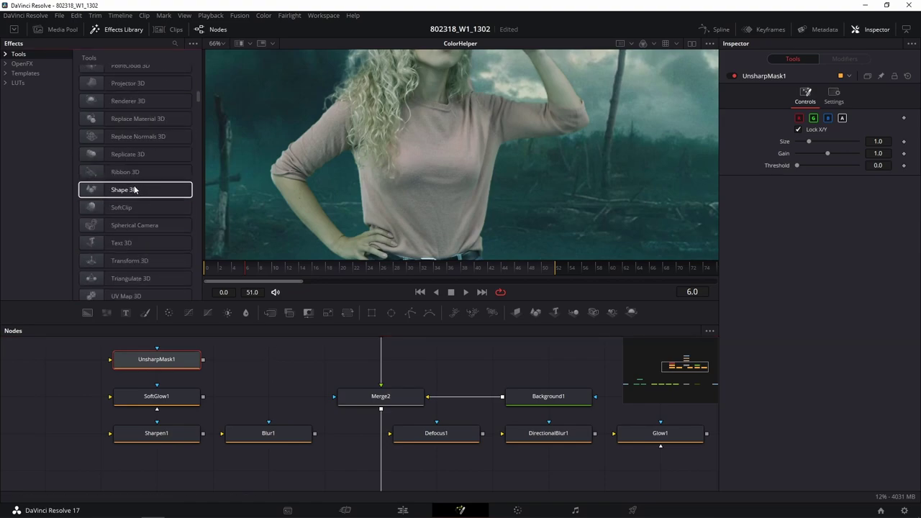
scroll(133, 190, down, 2)
scroll(133, 190, down, 2)
scroll(132, 189, down, 2)
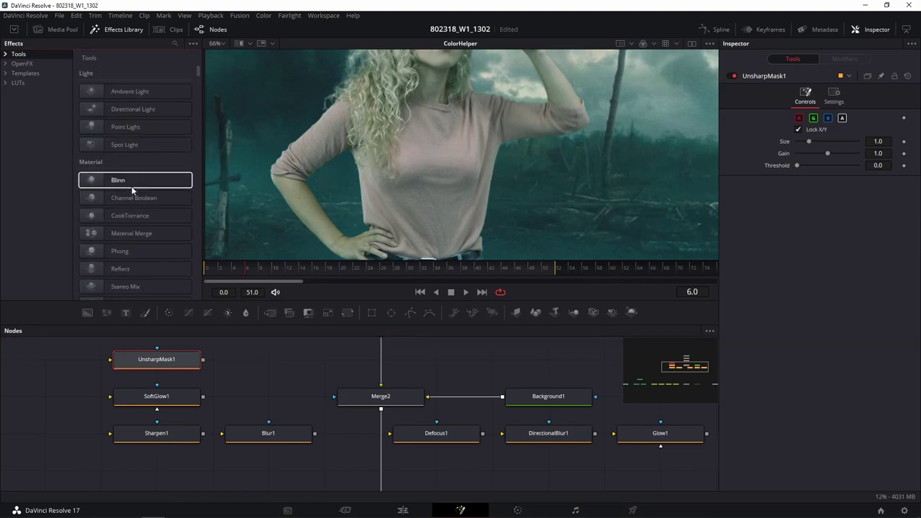
scroll(131, 185, down, 3)
scroll(131, 186, down, 4)
scroll(133, 190, down, 4)
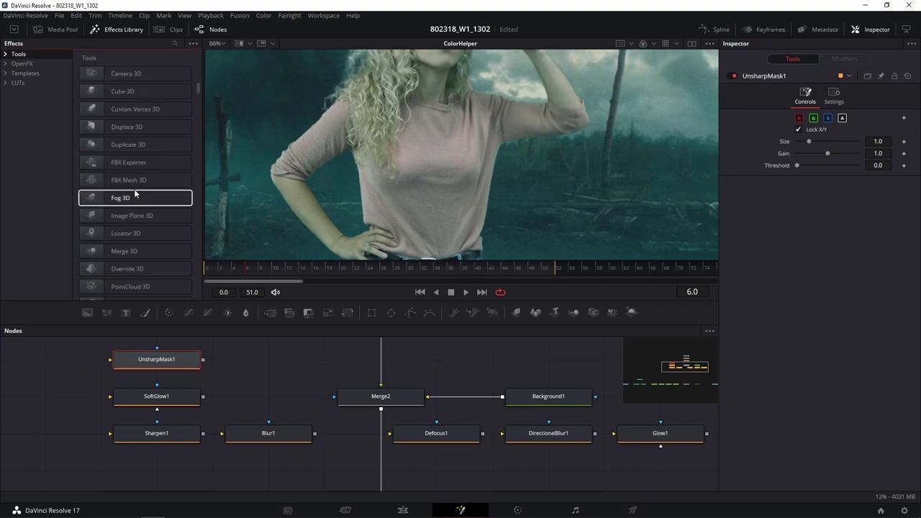
scroll(136, 195, down, 5)
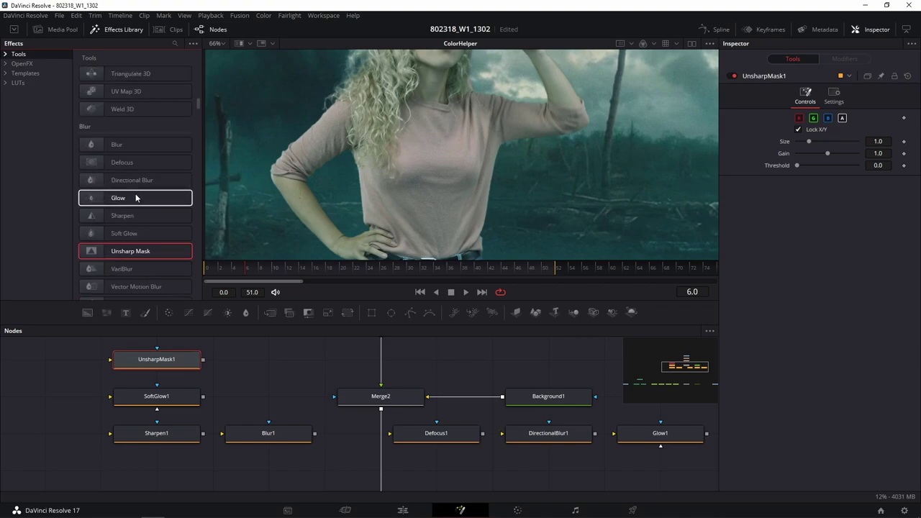
scroll(136, 198, down, 4)
scroll(136, 198, down, 4)
scroll(135, 199, down, 2)
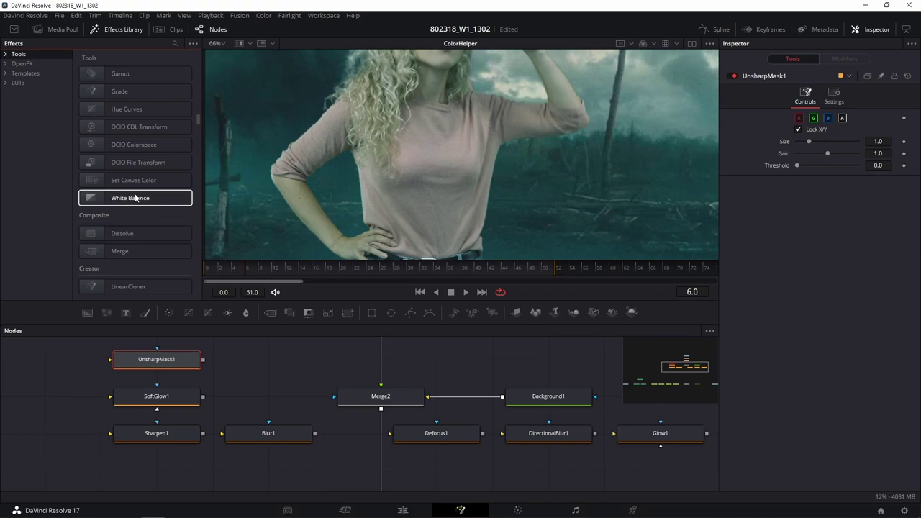
scroll(135, 198, down, 3)
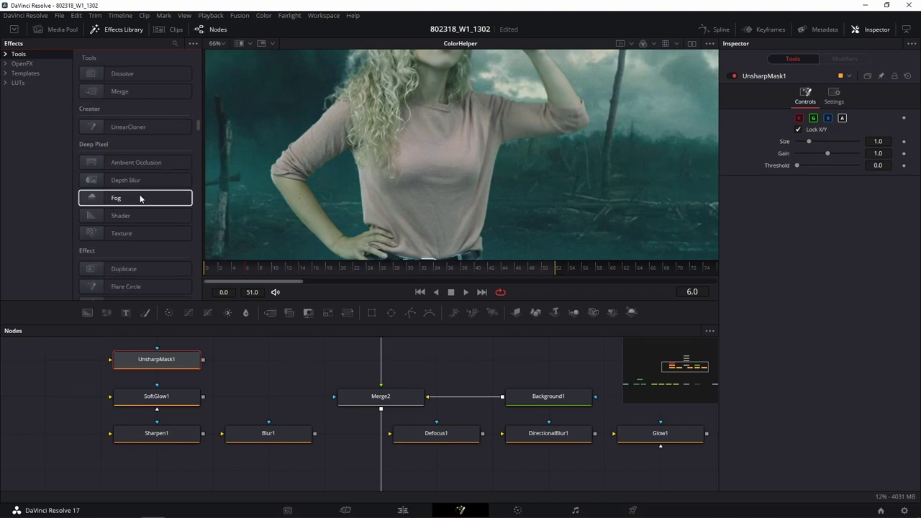
scroll(141, 198, down, 3)
scroll(144, 208, down, 3)
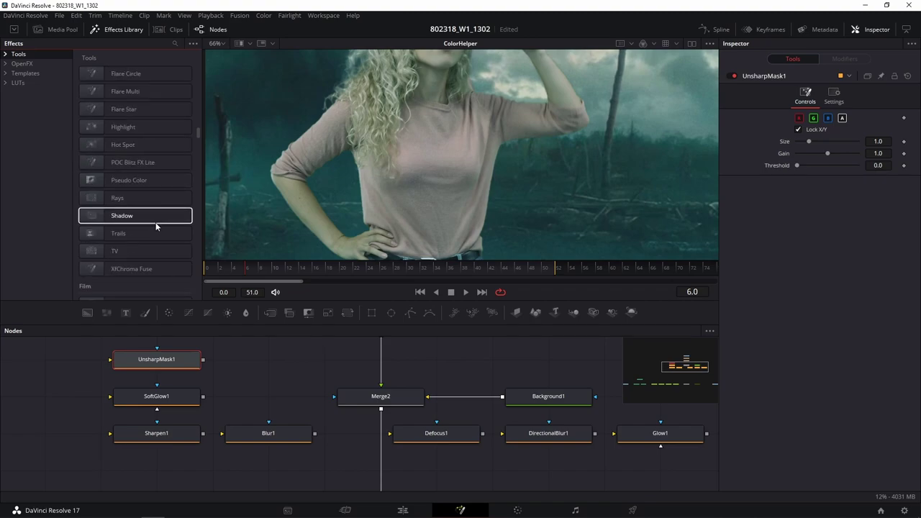
scroll(154, 206, down, 2)
scroll(162, 231, down, 1)
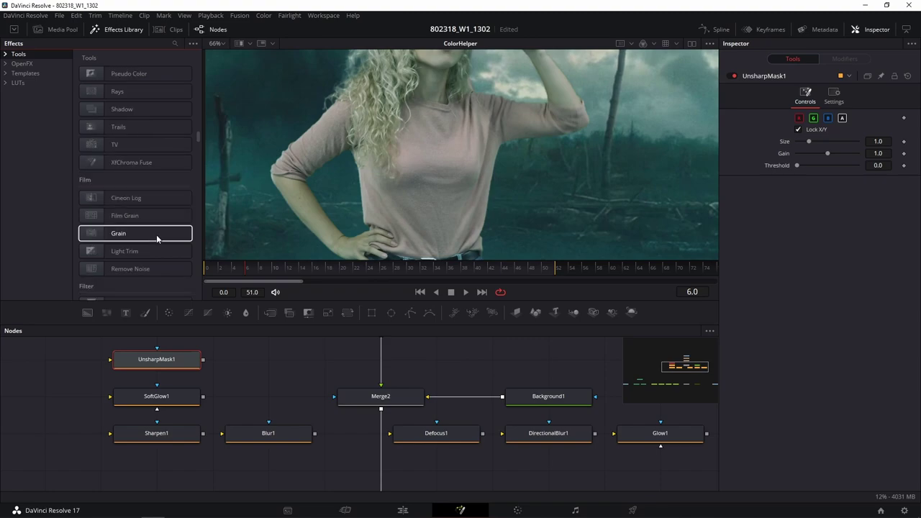
scroll(155, 223, down, 2)
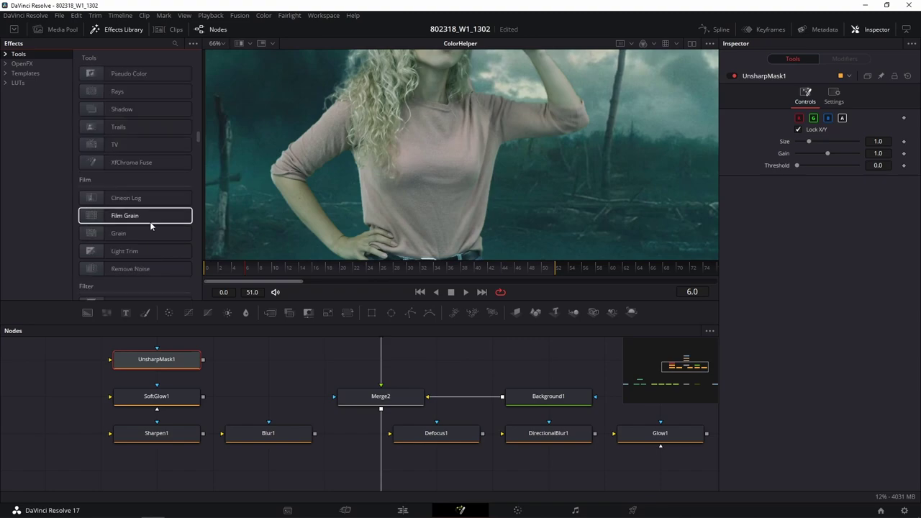
drag(151, 216, 286, 360)
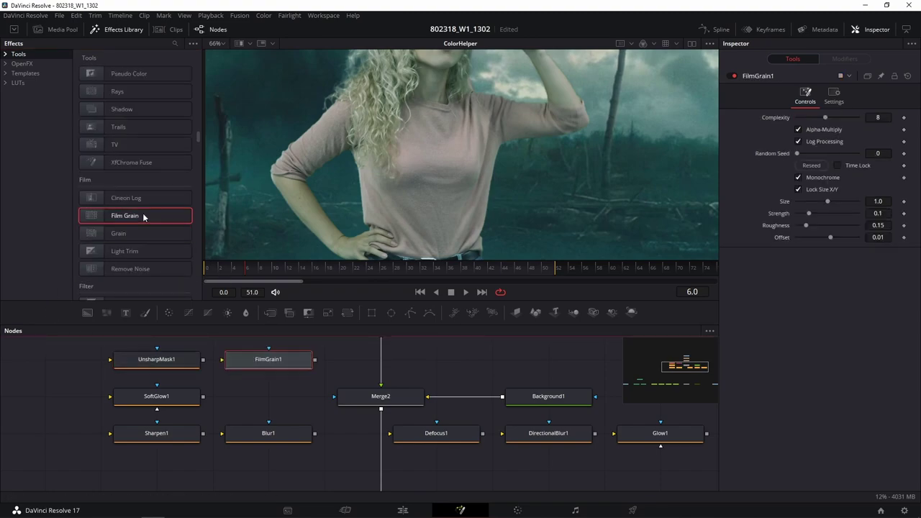
drag(144, 235, 270, 396)
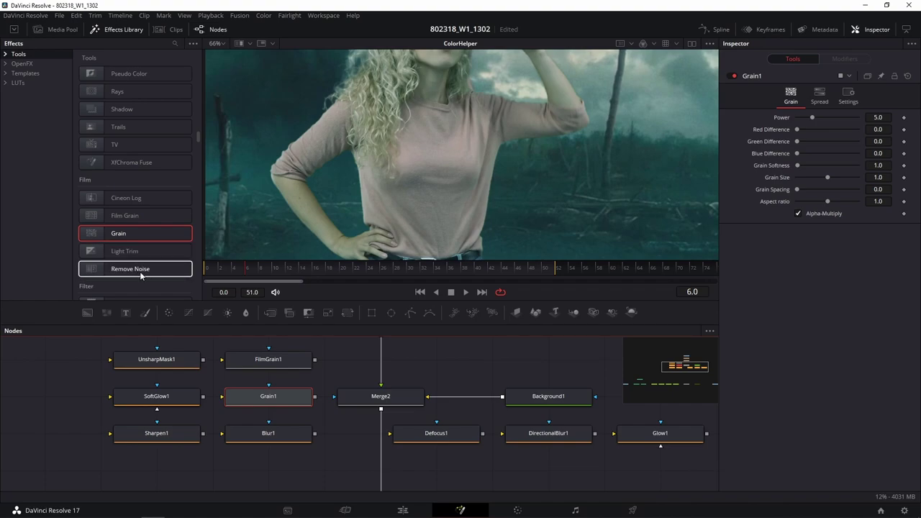
scroll(143, 259, down, 1)
scroll(146, 251, down, 3)
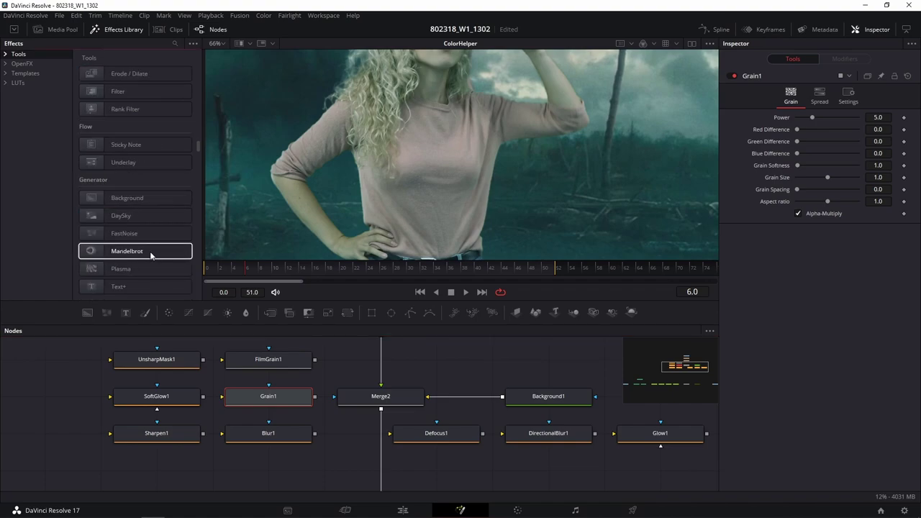
scroll(150, 251, down, 1)
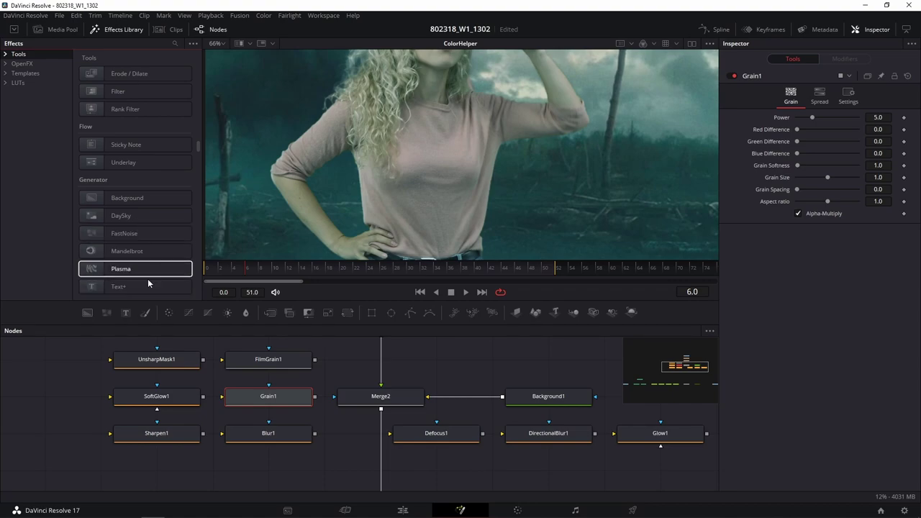
scroll(148, 256, down, 2)
scroll(153, 215, down, 3)
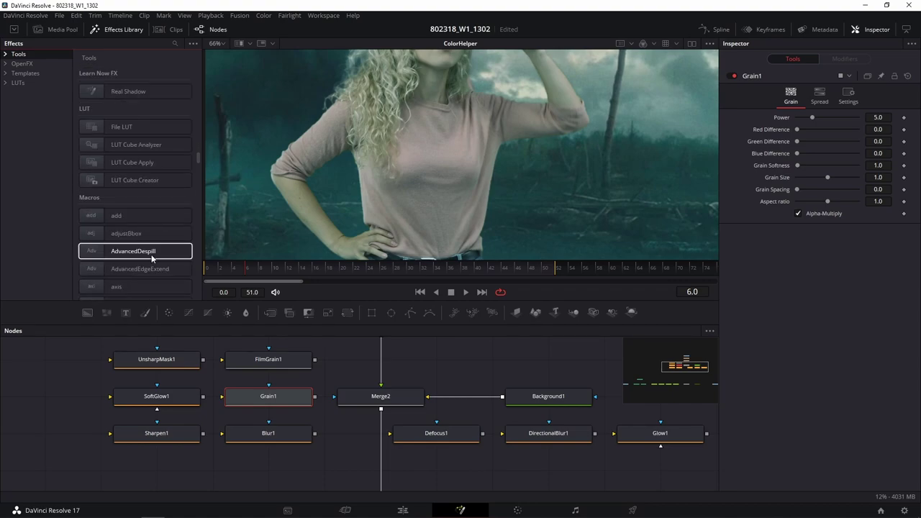
scroll(154, 256, down, 3)
scroll(148, 251, down, 3)
scroll(148, 251, down, 3)
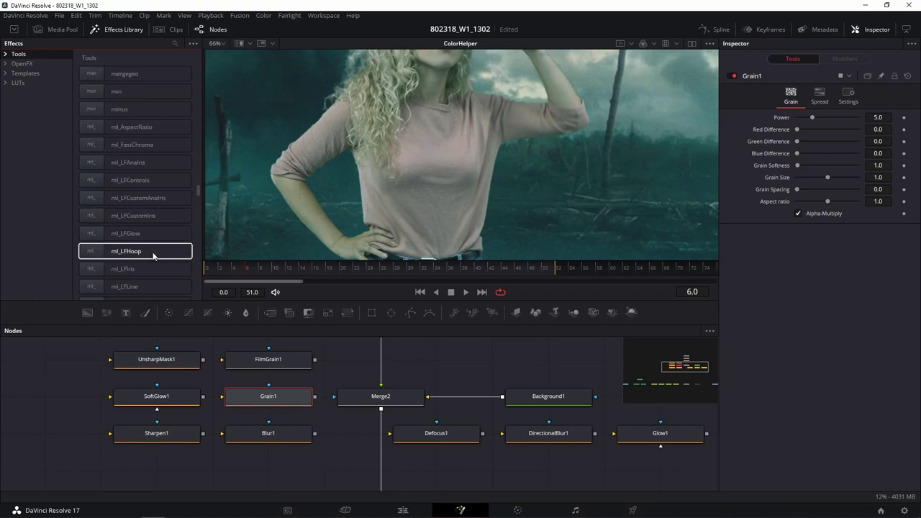
scroll(149, 252, down, 3)
scroll(153, 252, down, 3)
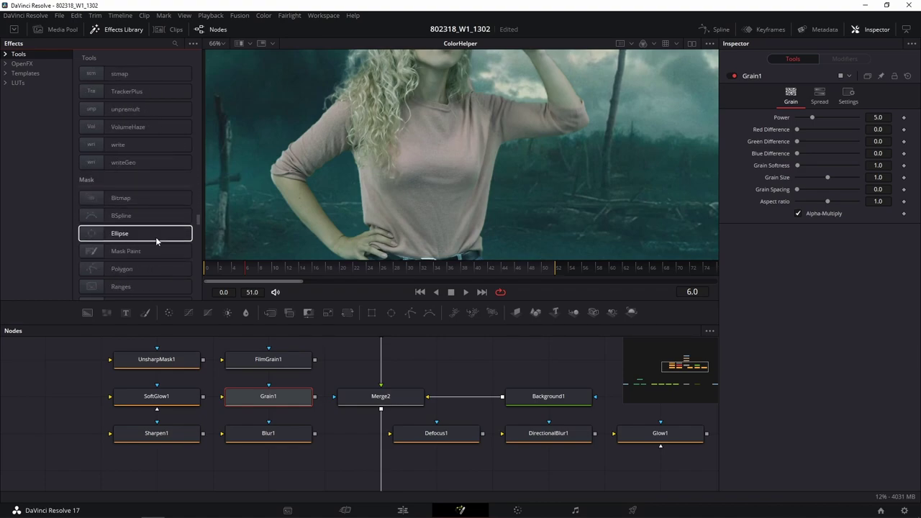
scroll(153, 249, down, 3)
scroll(161, 258, down, 4)
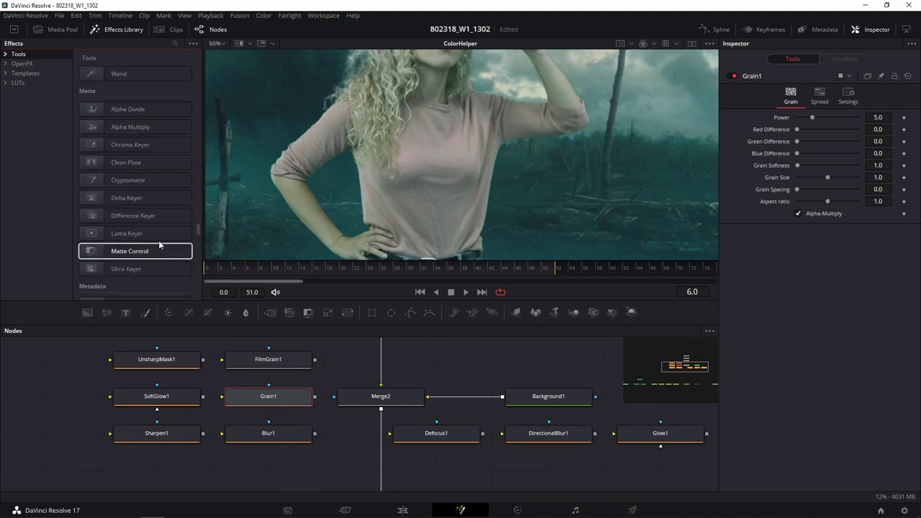
scroll(154, 273, down, 3)
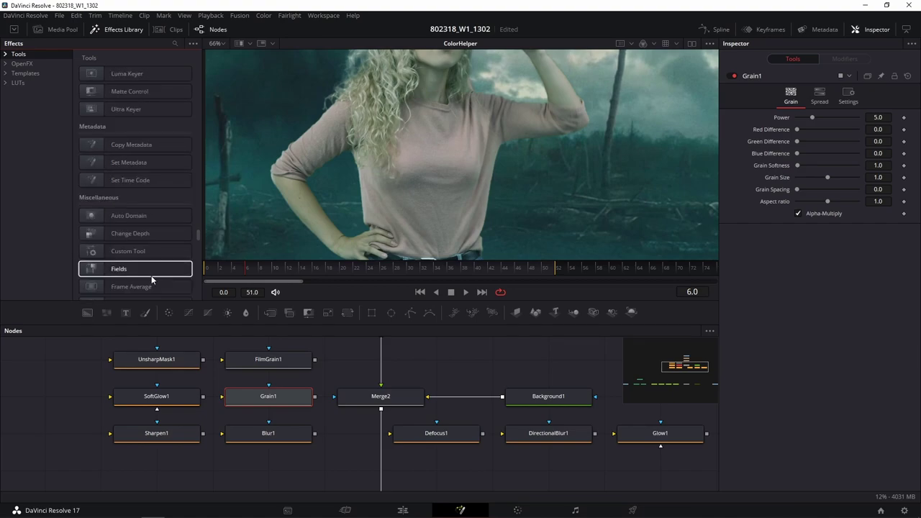
scroll(150, 273, down, 3)
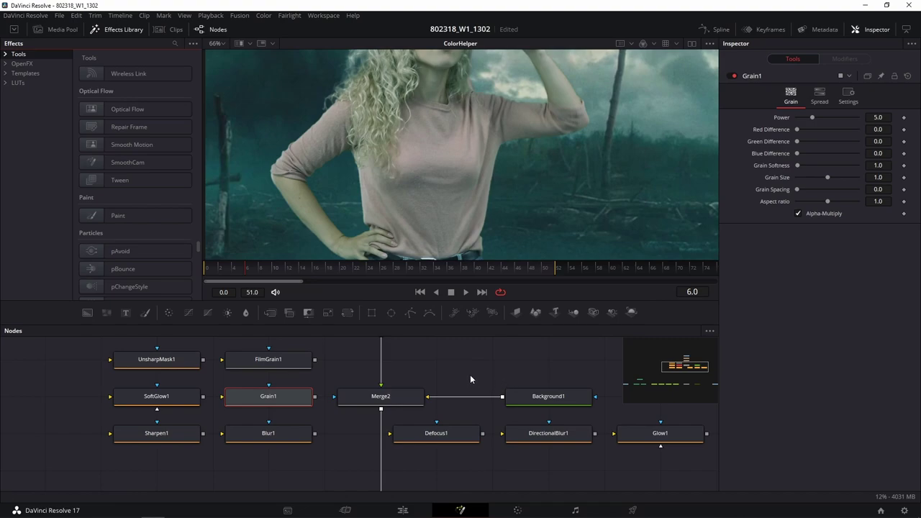
scroll(469, 375, down, 2)
scroll(469, 375, right, 2)
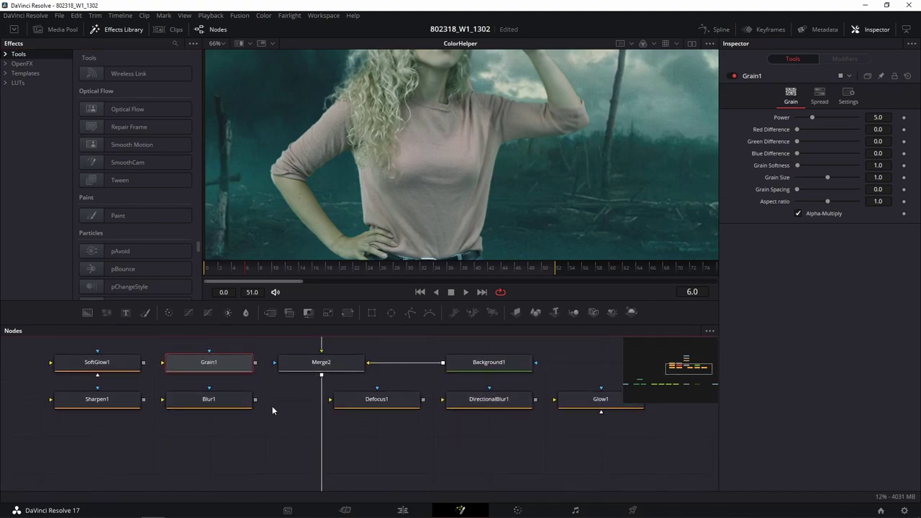
Step: Undo a stray link, move Blur1 under Merge2, and wire Merge2's output into Blur1
scroll(272, 411, up, 2)
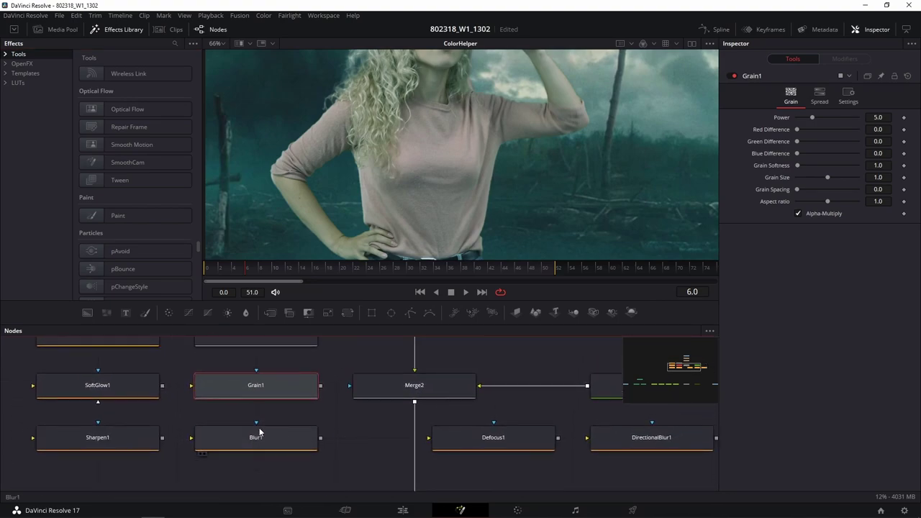
click(260, 432)
drag(320, 437, 414, 401)
key(ctrl+z)
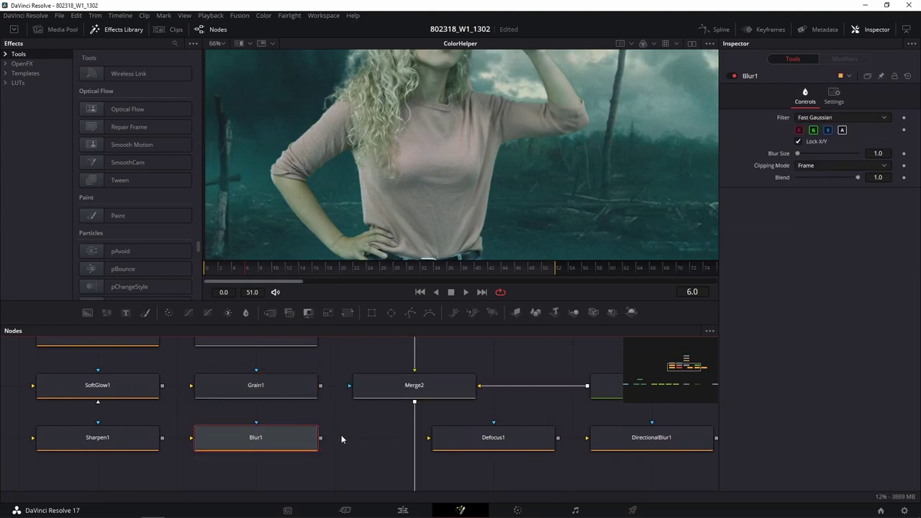
drag(275, 441, 424, 472)
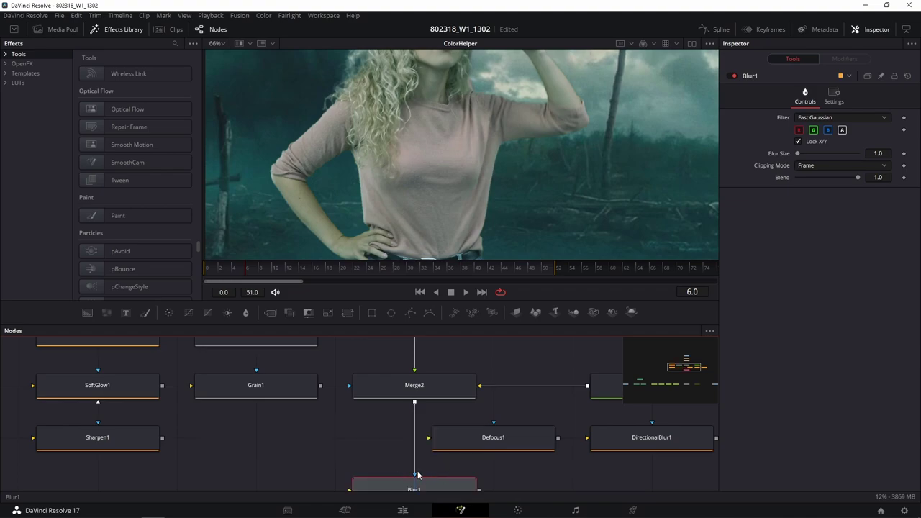
drag(417, 475, 415, 476)
drag(514, 482, 442, 429)
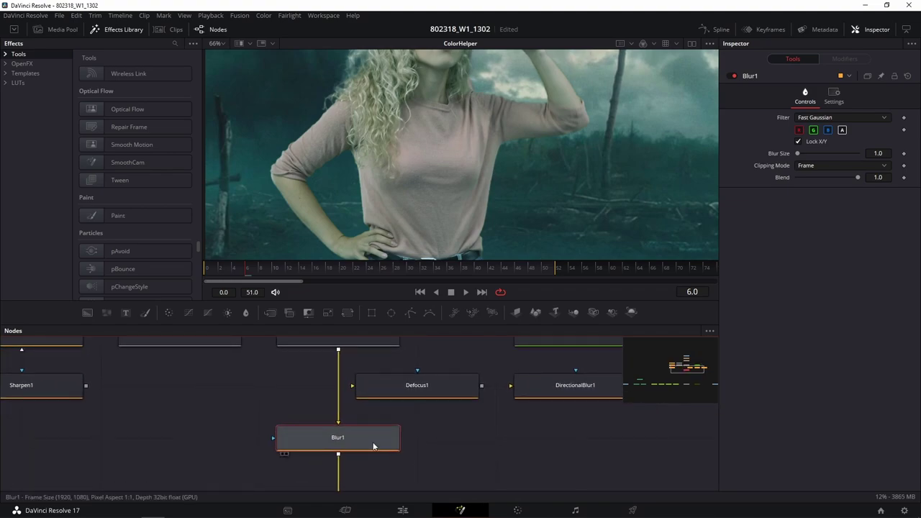
Step: Preview Blur1 in the viewer and raise its Fast Gaussian Blur Size to about 84
drag(374, 446, 481, 174)
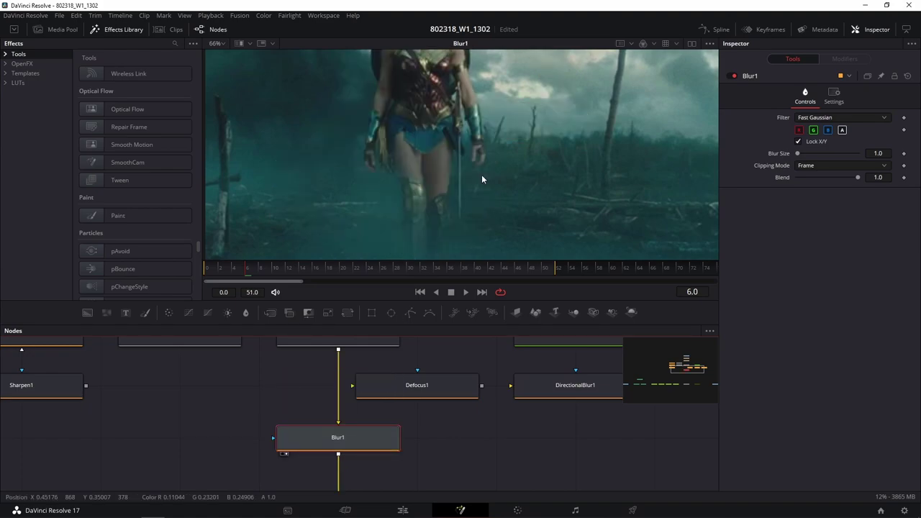
scroll(492, 164, down, 2)
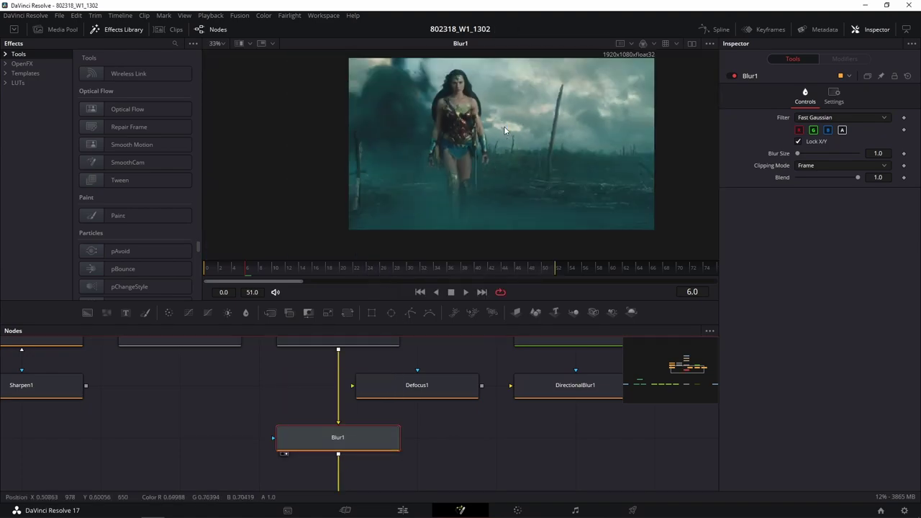
scroll(508, 115, up, 1)
scroll(515, 137, up, 1)
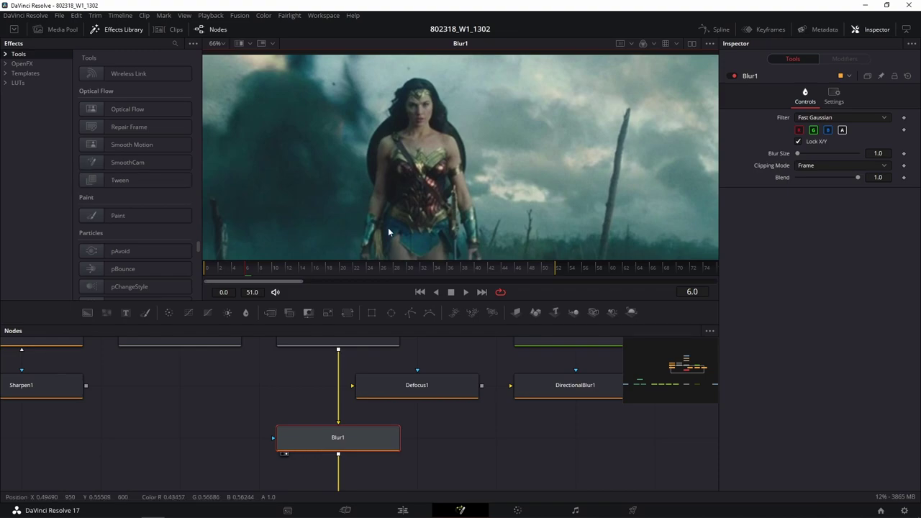
click(838, 117)
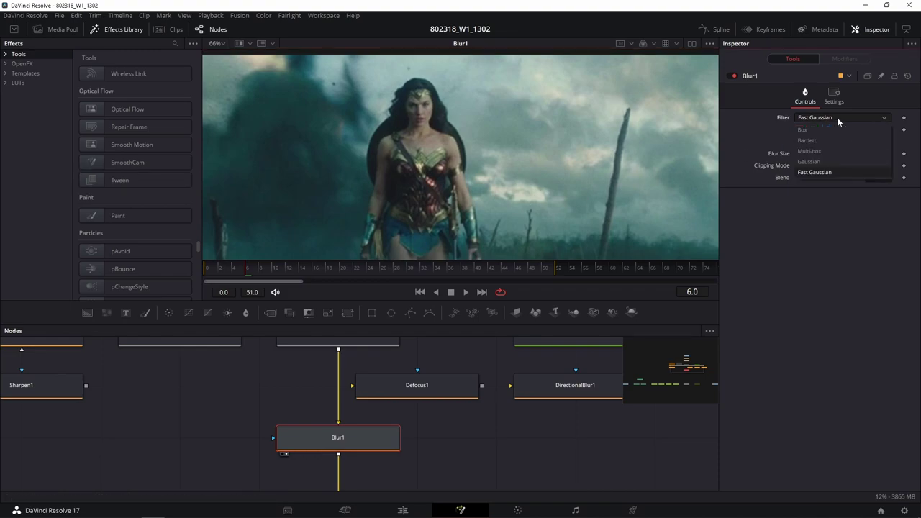
click(822, 174)
drag(797, 153, 848, 154)
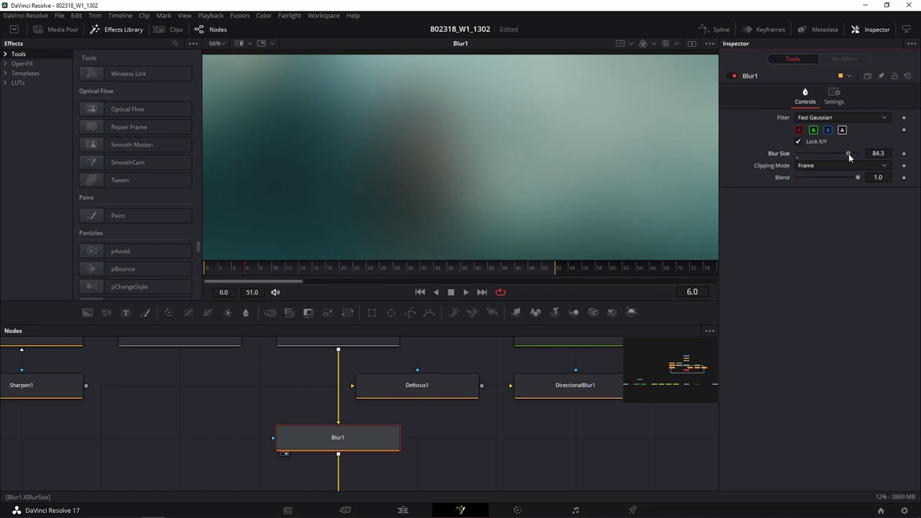
scroll(585, 154, down, 1)
scroll(585, 155, down, 1)
scroll(571, 154, down, 1)
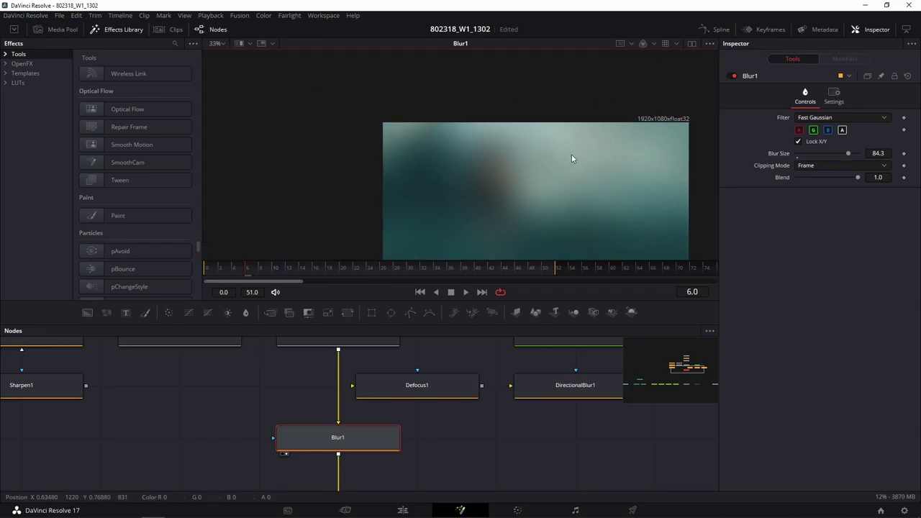
scroll(571, 154, up, 1)
scroll(591, 130, up, 1)
scroll(590, 128, up, 1)
Step: Try the Gaussian, Box, Bartlett and Multi-box filters, then return to Fast Gaussian at about 80
click(811, 117)
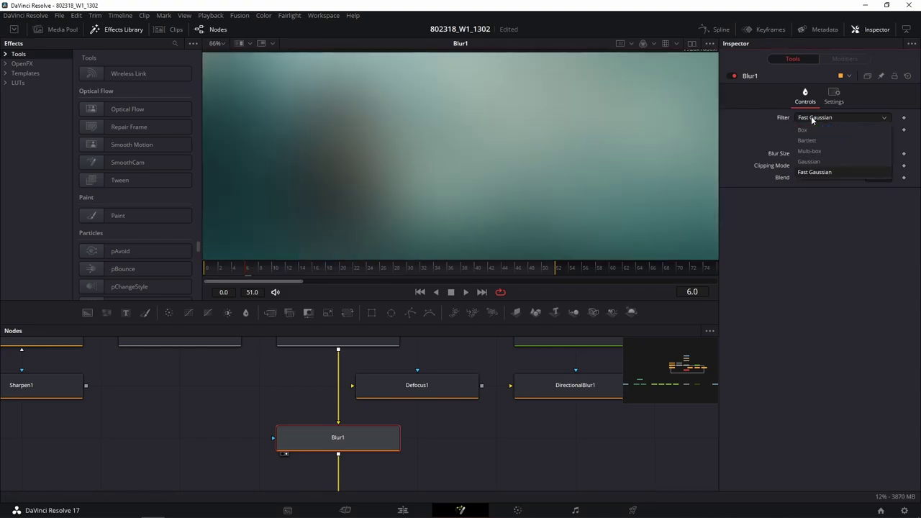
click(812, 161)
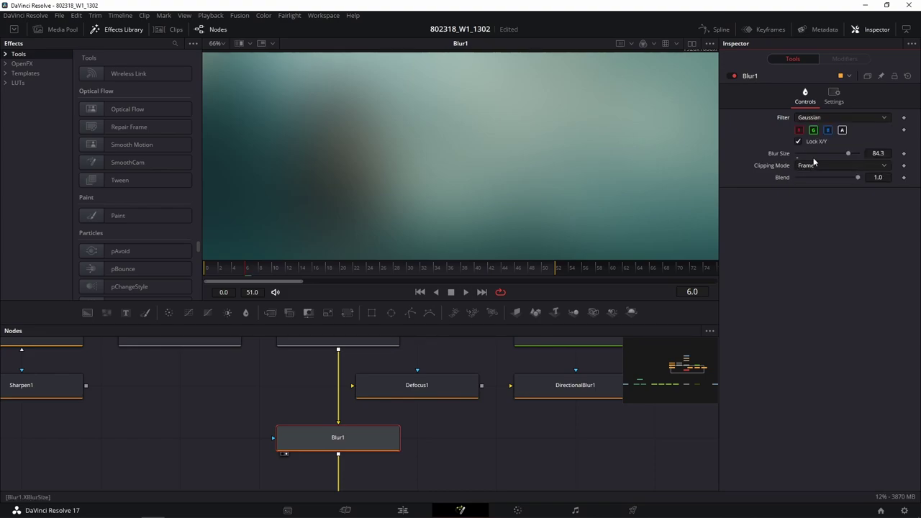
click(828, 118)
click(827, 130)
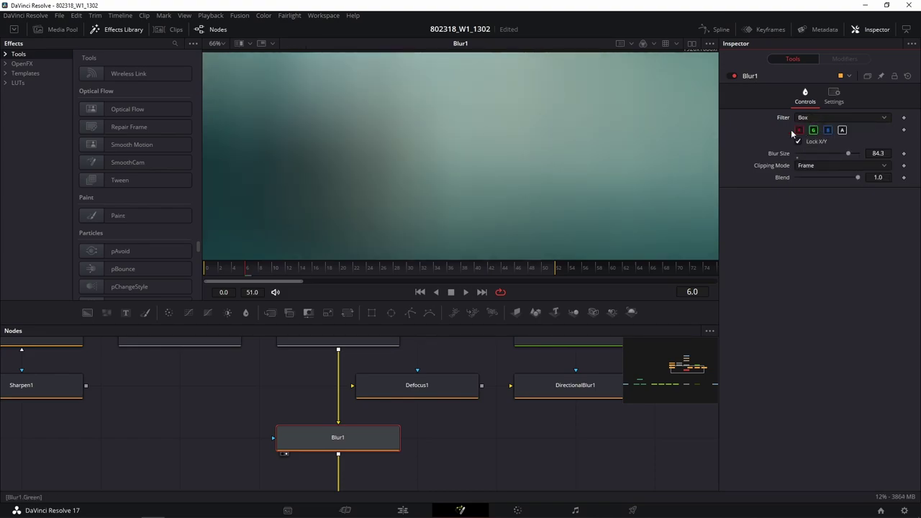
scroll(613, 148, down, 2)
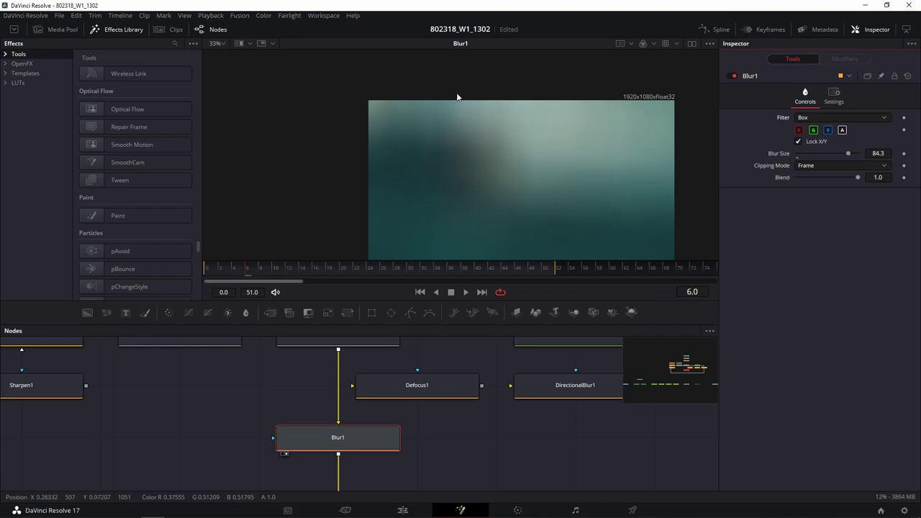
click(825, 118)
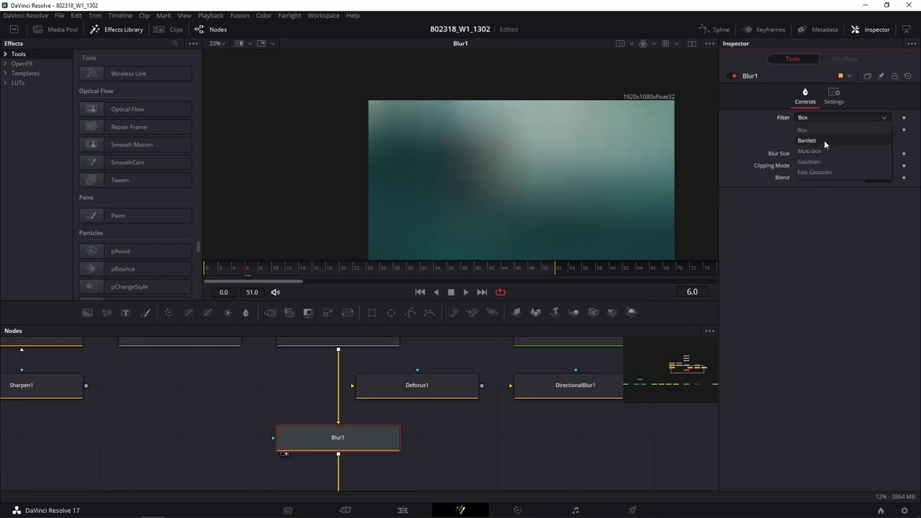
click(825, 141)
click(838, 119)
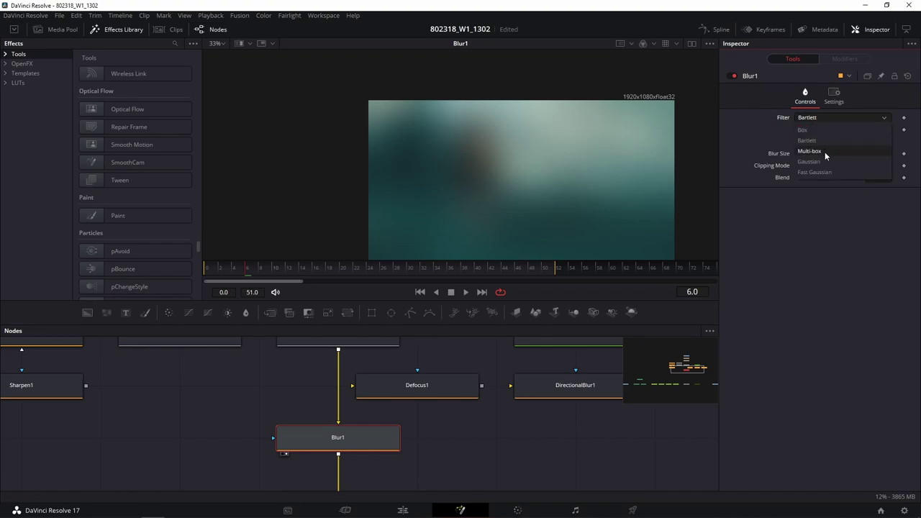
click(827, 153)
click(847, 118)
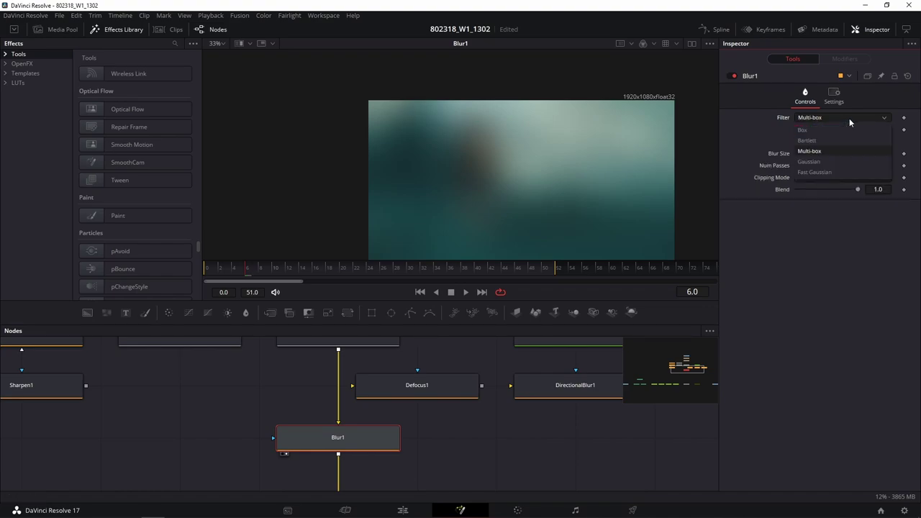
click(838, 172)
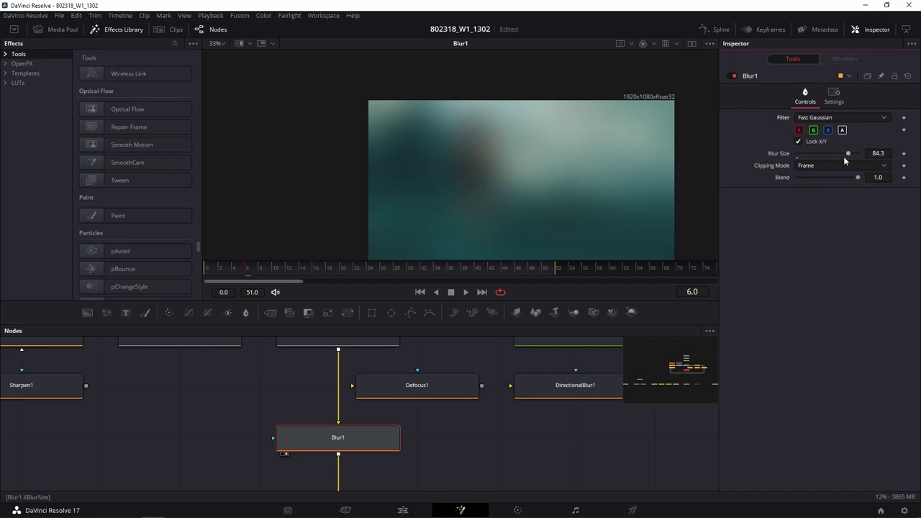
drag(848, 153, 827, 154)
Step: Insert Defocus1 into the flow right after Blur1 and view Defocus1's output
drag(472, 437, 468, 386)
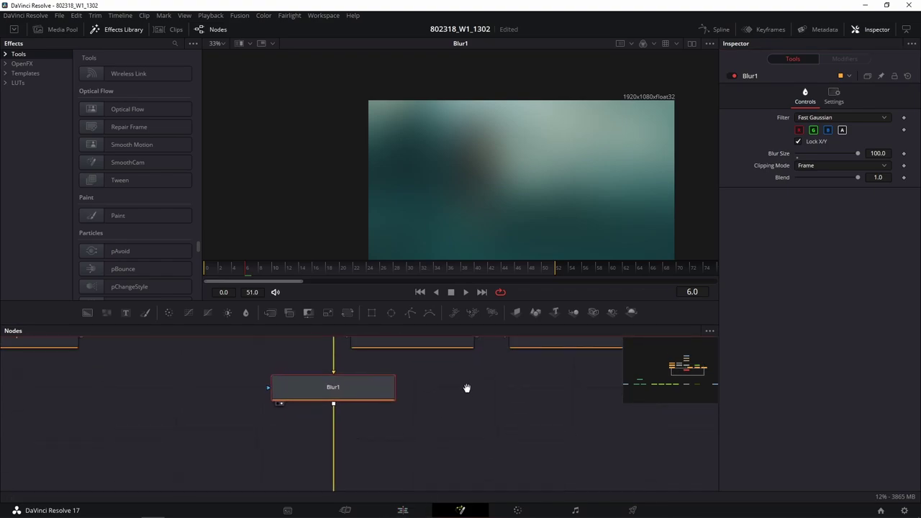
click(447, 363)
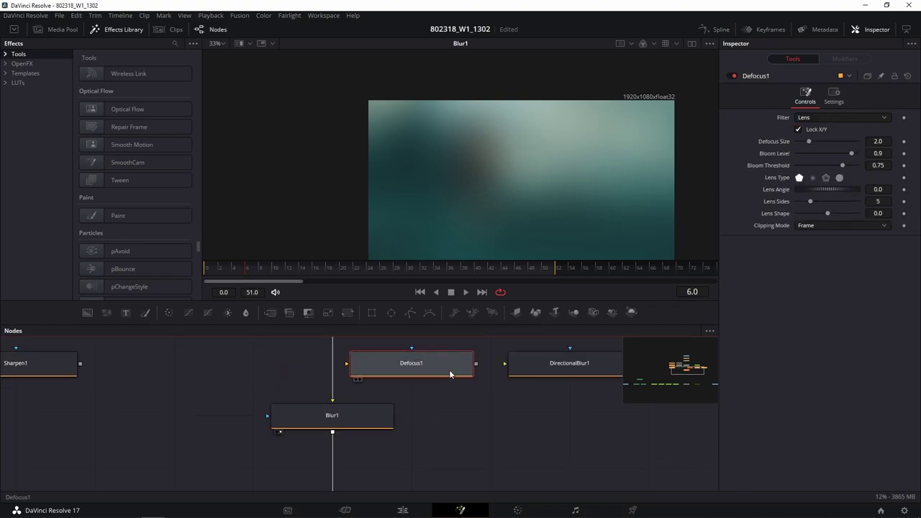
drag(447, 364, 526, 469)
drag(565, 424, 641, 368)
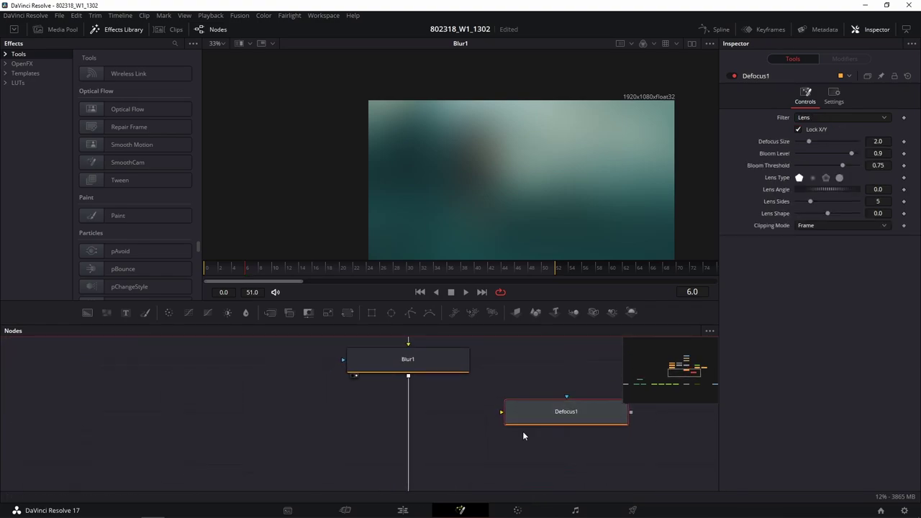
drag(567, 416, 428, 421)
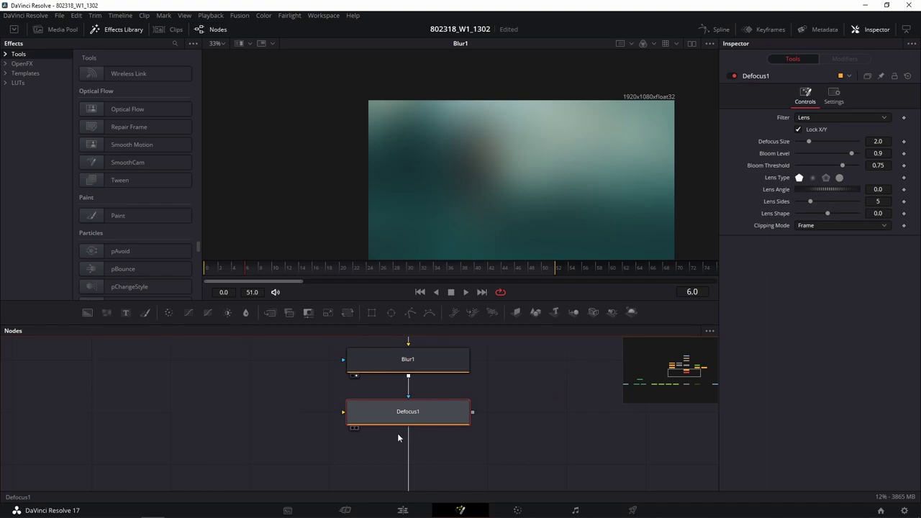
click(428, 364)
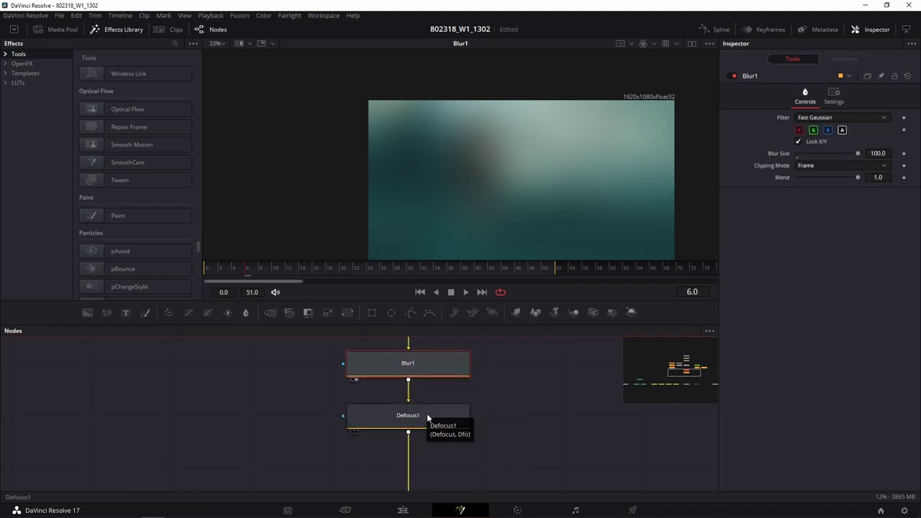
drag(427, 414, 481, 229)
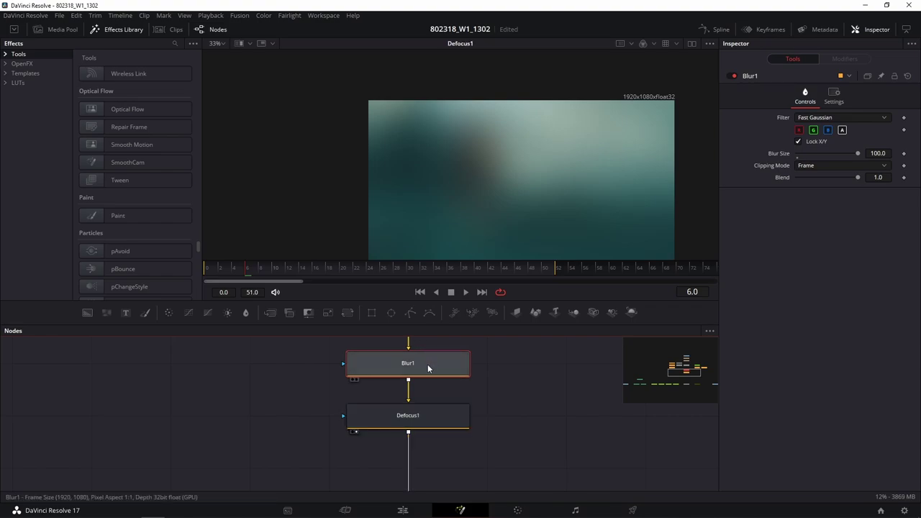
Step: Bypass Blur1 and toggle Defocus1 off and on to compare its effect
key(ctrl+p)
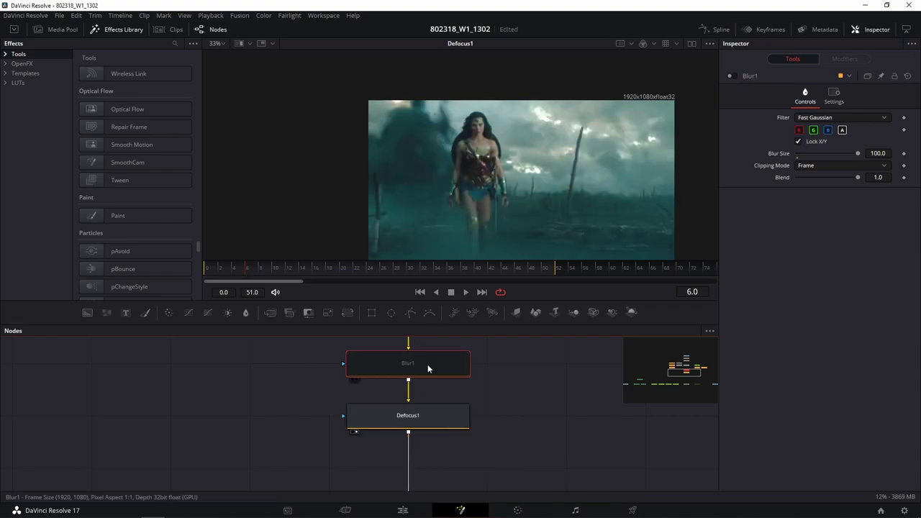
click(439, 419)
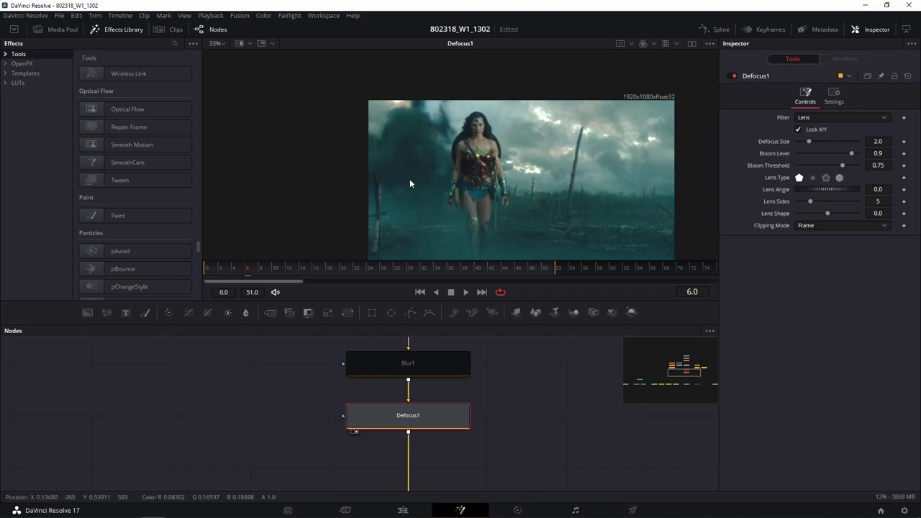
scroll(413, 166, up, 2)
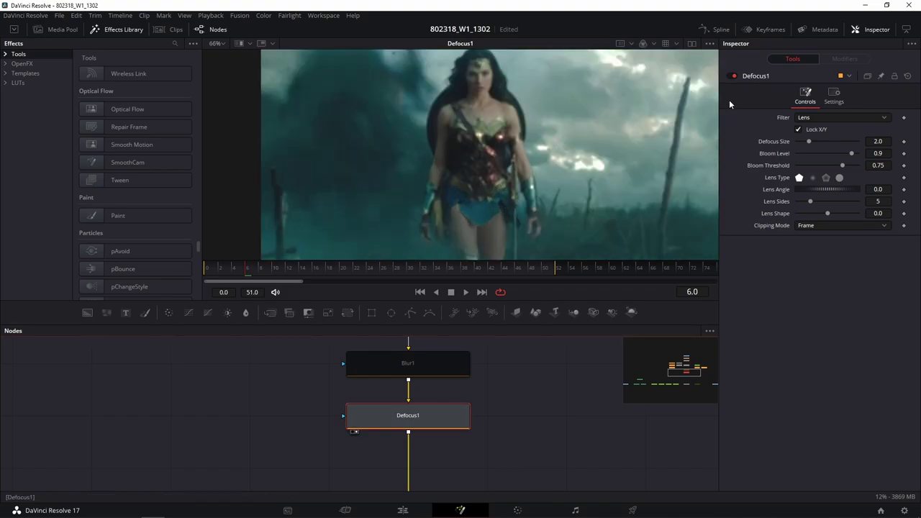
click(734, 76)
click(733, 75)
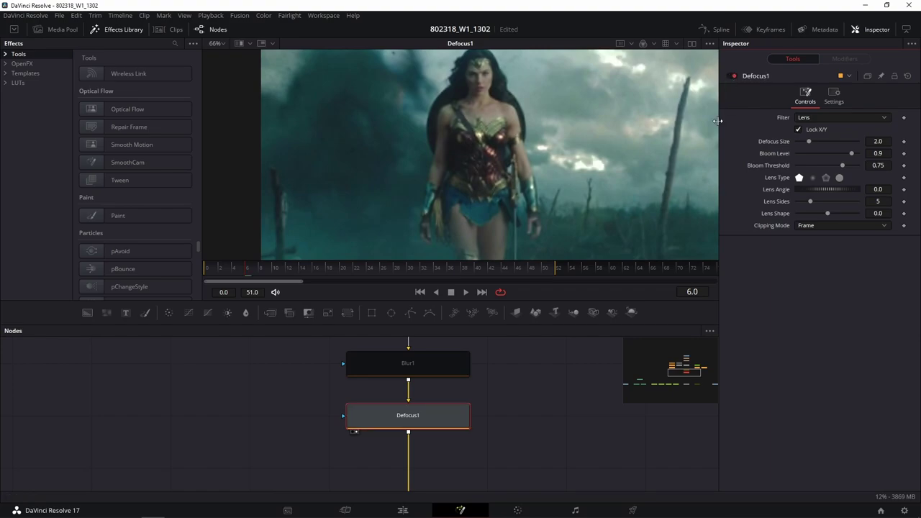
scroll(605, 120, right, 3)
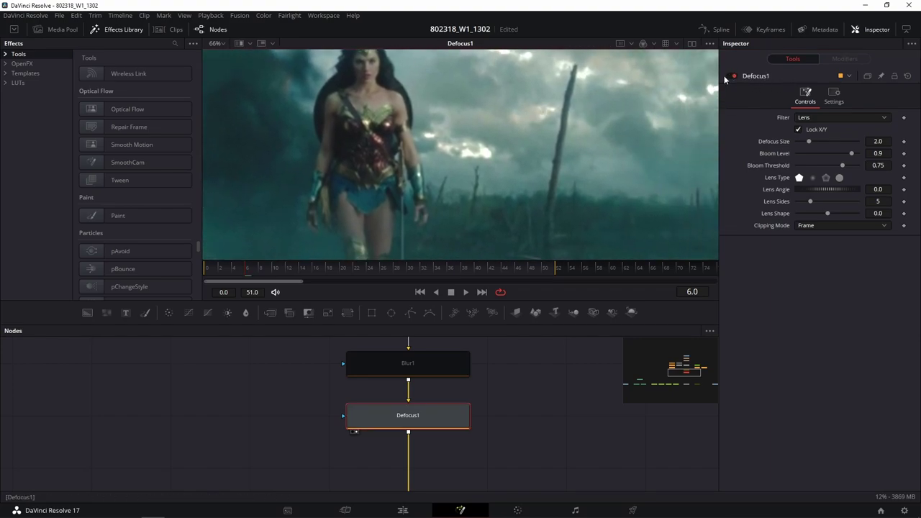
click(733, 76)
click(733, 76)
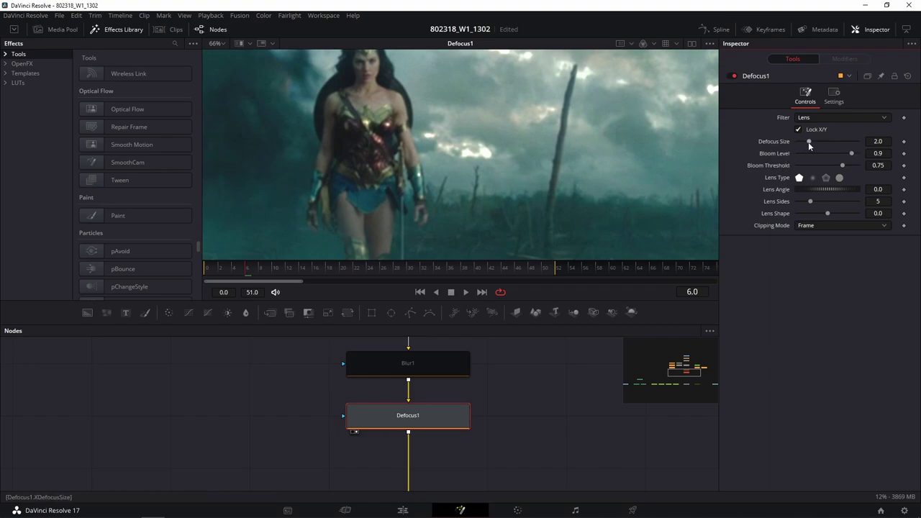
Step: Keep Defocus1's filter on Lens after trying Gaussian Blur, and set Defocus Size to 20
click(817, 117)
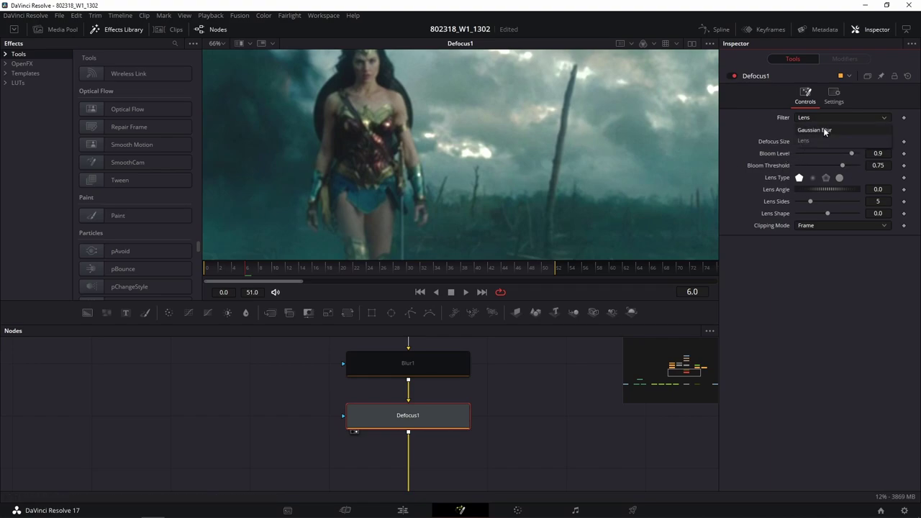
click(823, 130)
click(820, 118)
click(822, 141)
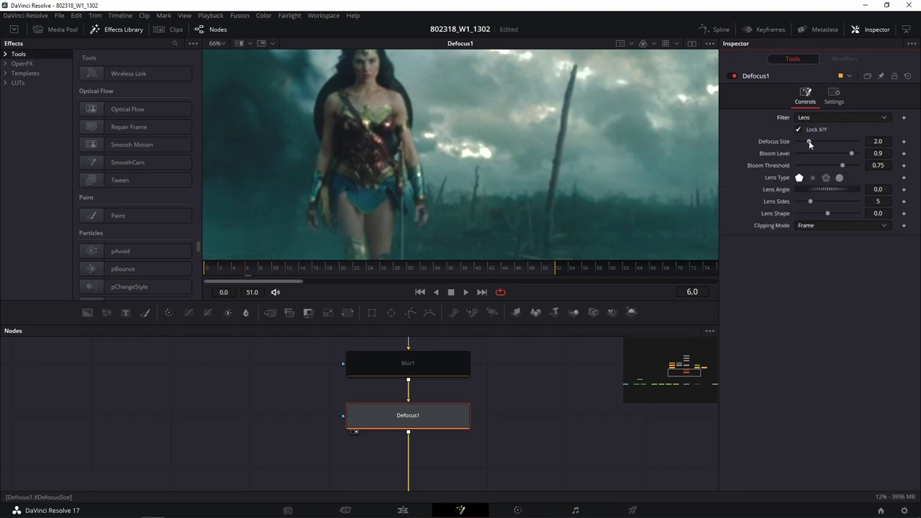
drag(808, 142, 907, 142)
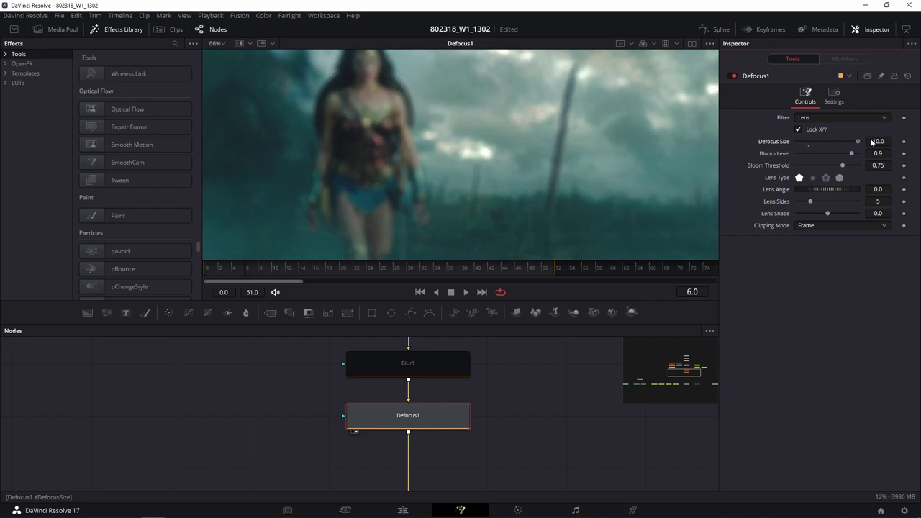
scroll(492, 116, down, 1)
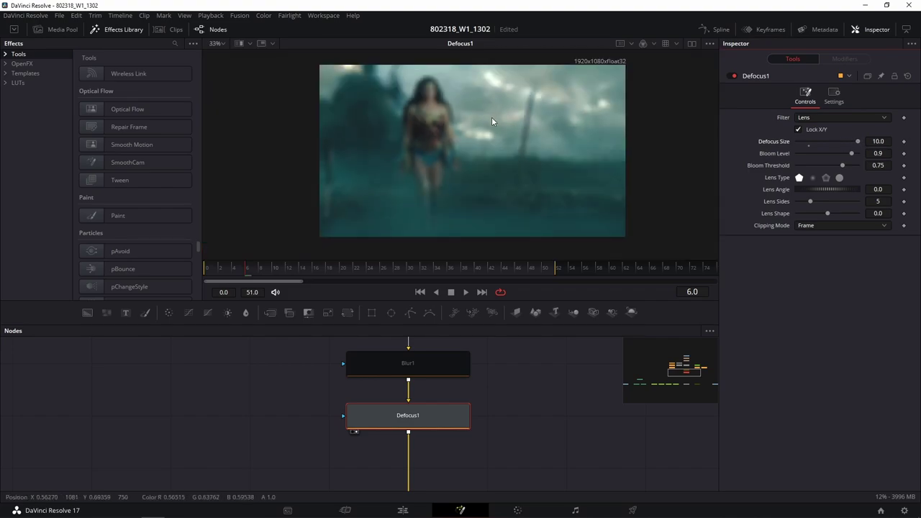
scroll(492, 115, up, 2)
scroll(443, 143, up, 2)
key(ctrl+f)
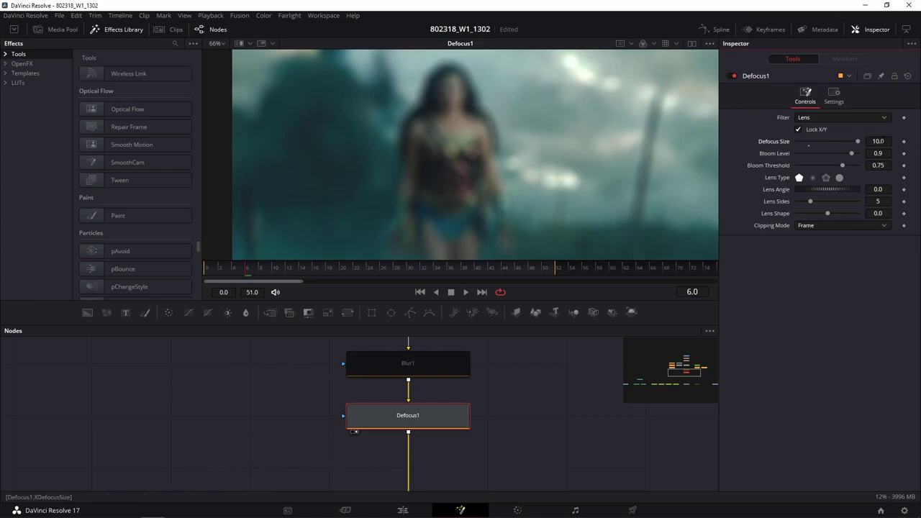
click(878, 141)
text(20)
key(Tab)
Step: Reframe the viewer with the woman to the left and try Bloom Levels from 0 to about 0.6
click(579, 154)
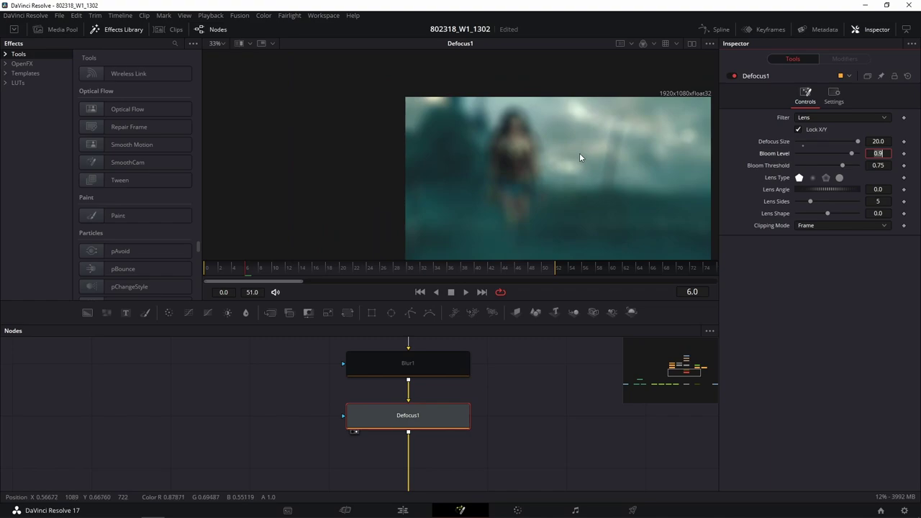
drag(585, 145, 551, 167)
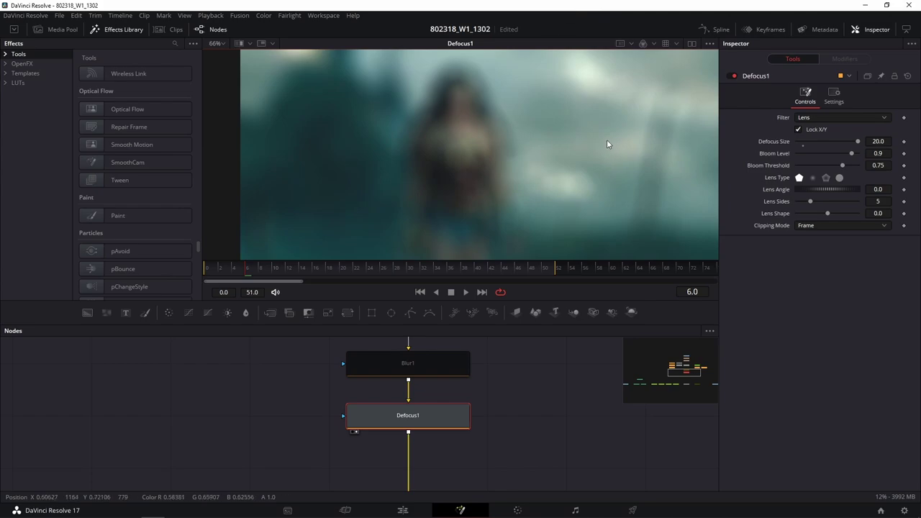
drag(574, 118, 539, 112)
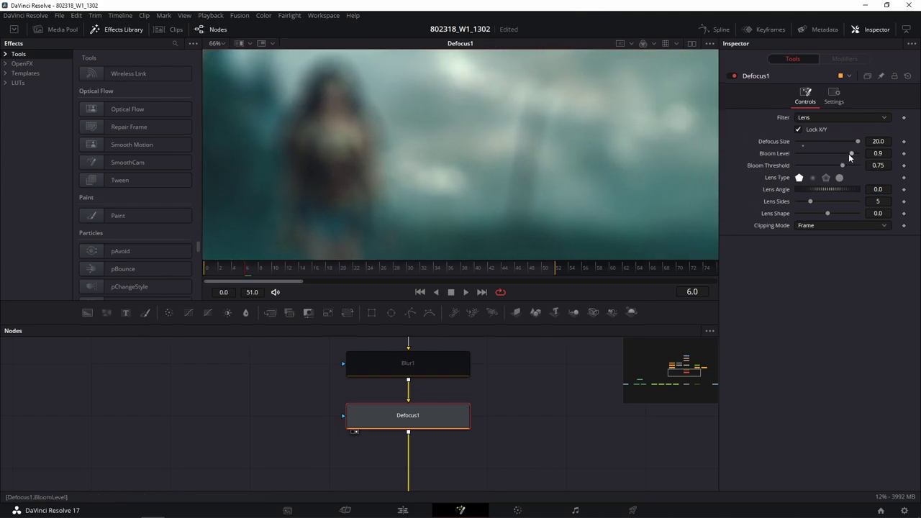
mouse_move(851, 153)
mouse_down()
mouse_move(778, 157)
mouse_move(869, 155)
mouse_move(791, 154)
mouse_up()
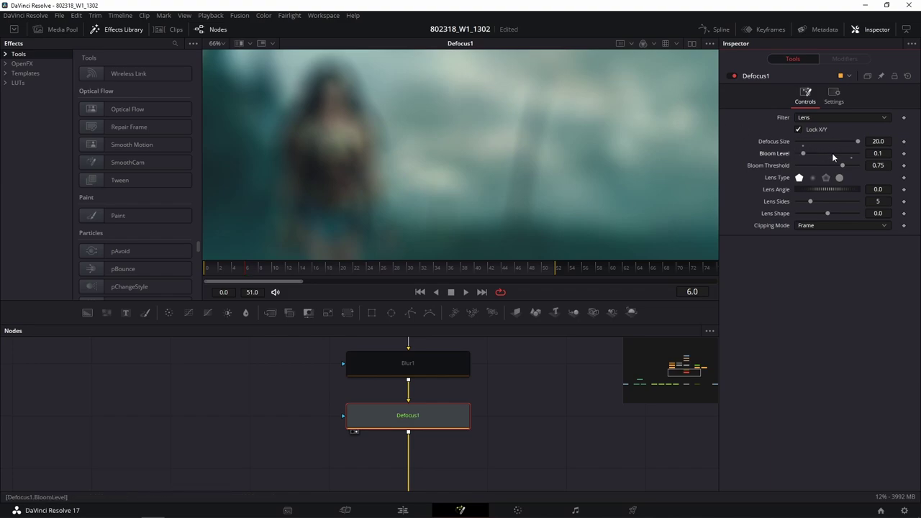
drag(832, 152, 841, 151)
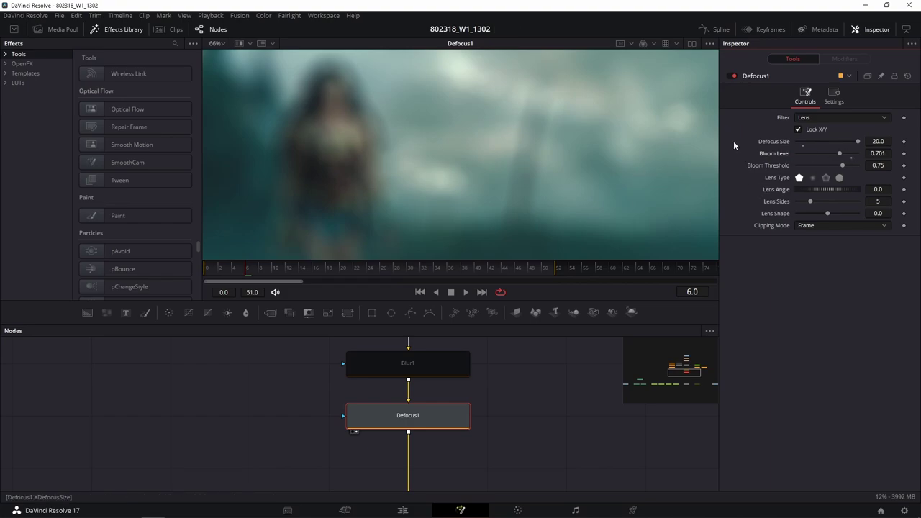
scroll(691, 127, up, 5)
scroll(667, 139, down, 2)
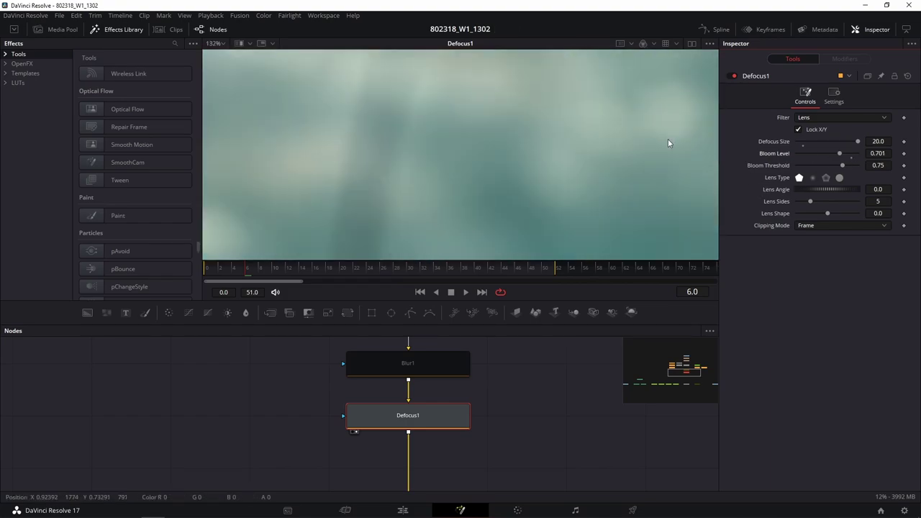
scroll(487, 149, down, 3)
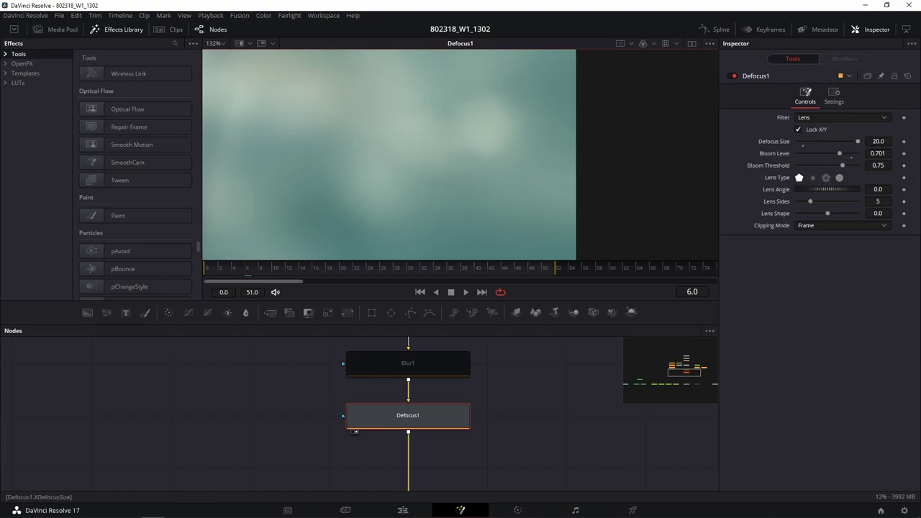
Step: Enter a Defocus Size of 50
click(878, 141)
text(50)
key(Tab)
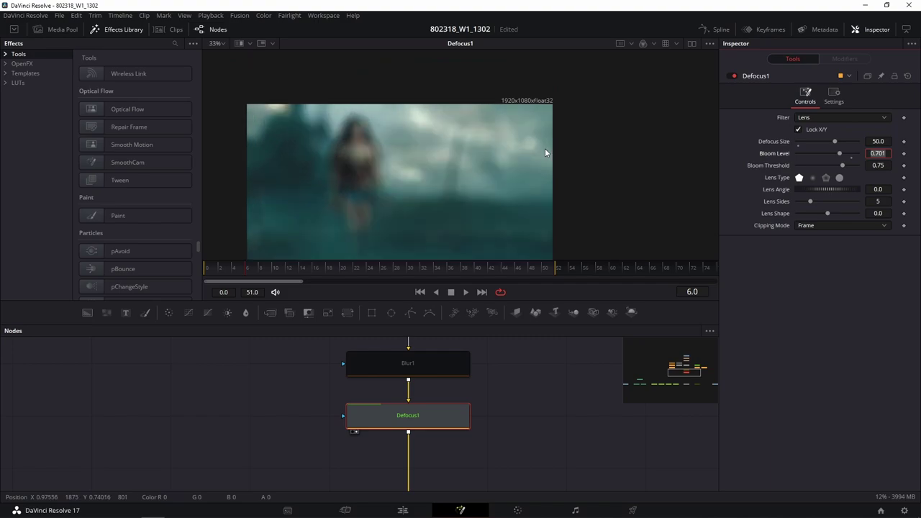
Step: Raise Bloom Level to 1.0, then enter 3.0 as the final bloom level
scroll(545, 152, down, 3)
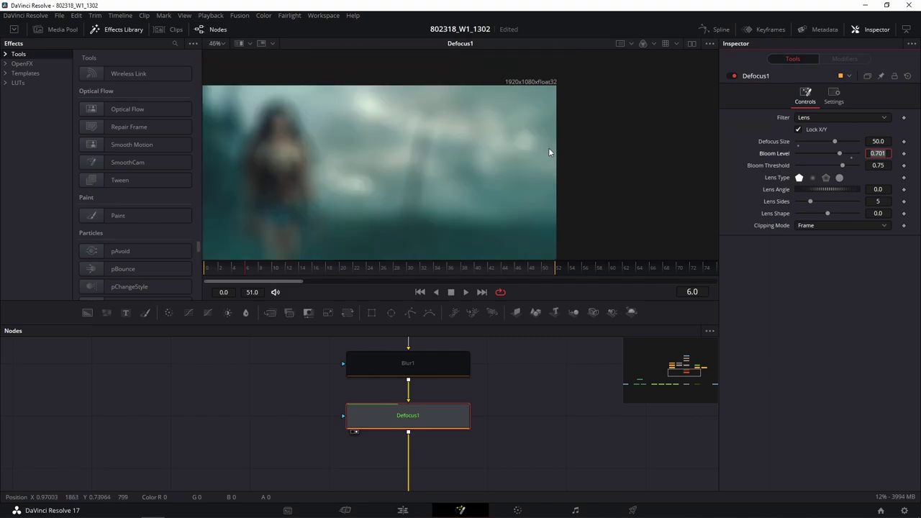
drag(841, 156, 878, 157)
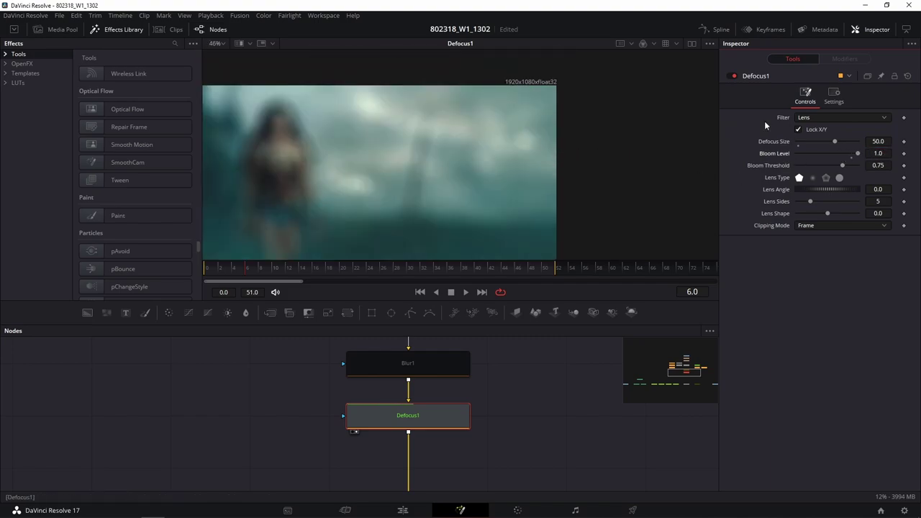
scroll(514, 161, up, 2)
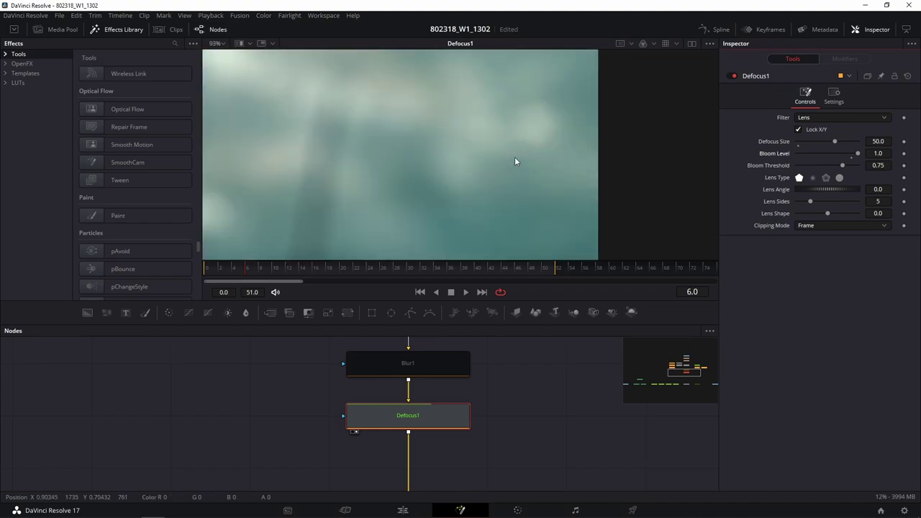
scroll(515, 161, down, 2)
click(878, 154)
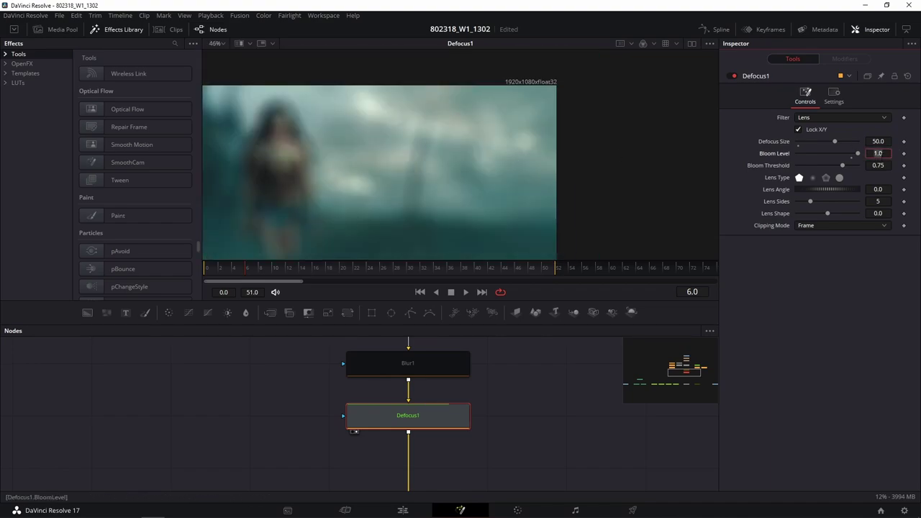
text(3)
key(Tab)
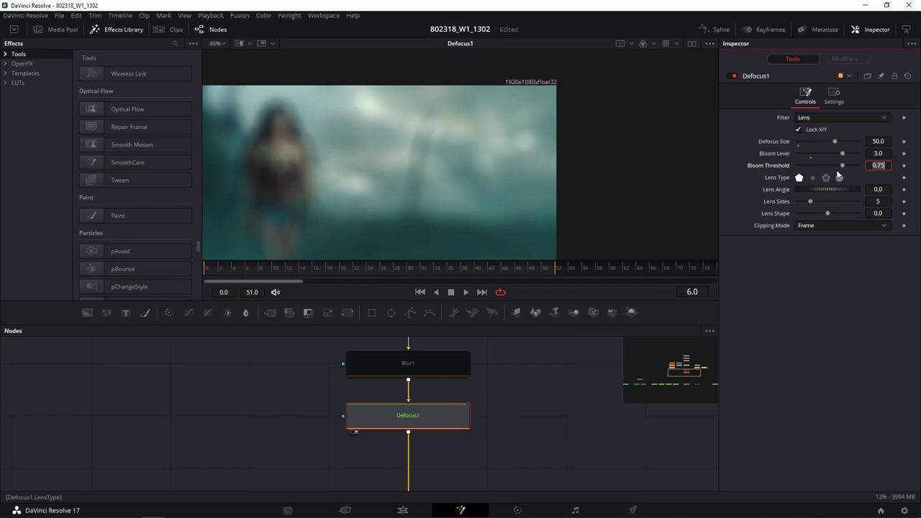
scroll(486, 168, up, 2)
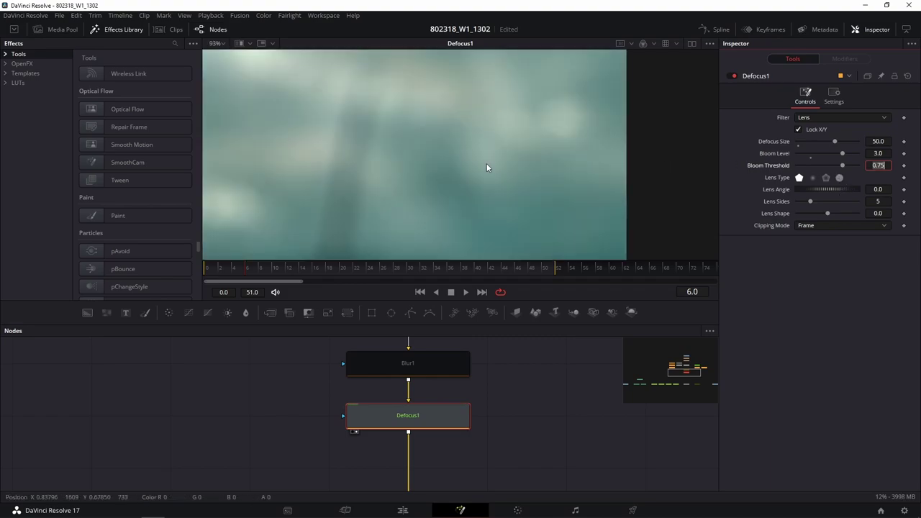
scroll(486, 168, down, 2)
scroll(499, 155, down, 1)
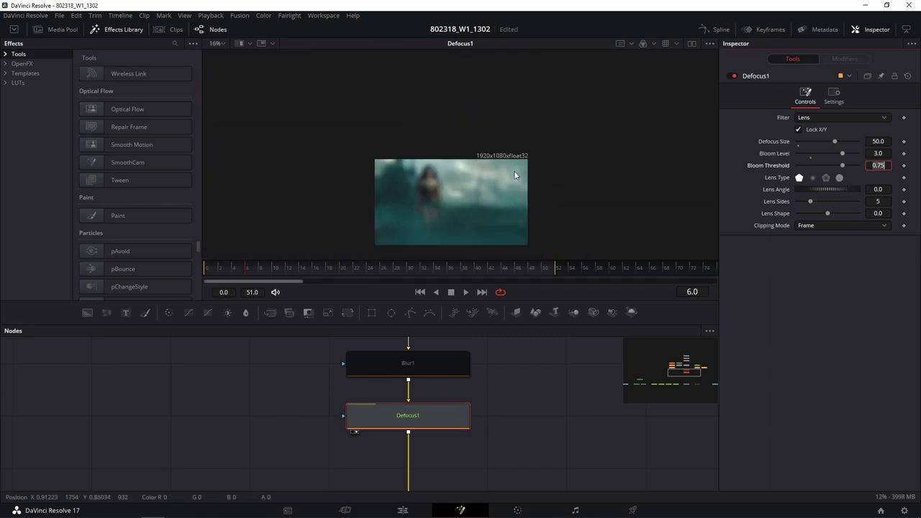
scroll(514, 171, up, 3)
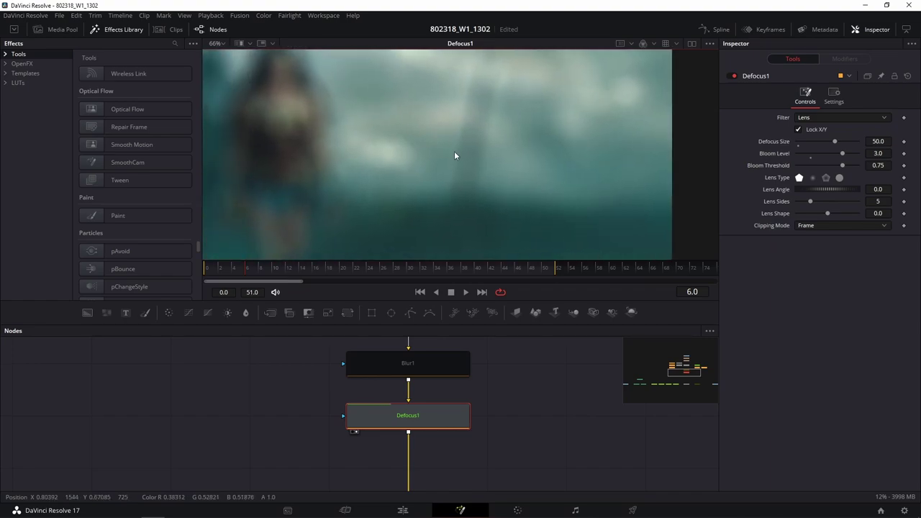
scroll(408, 146, right, 3)
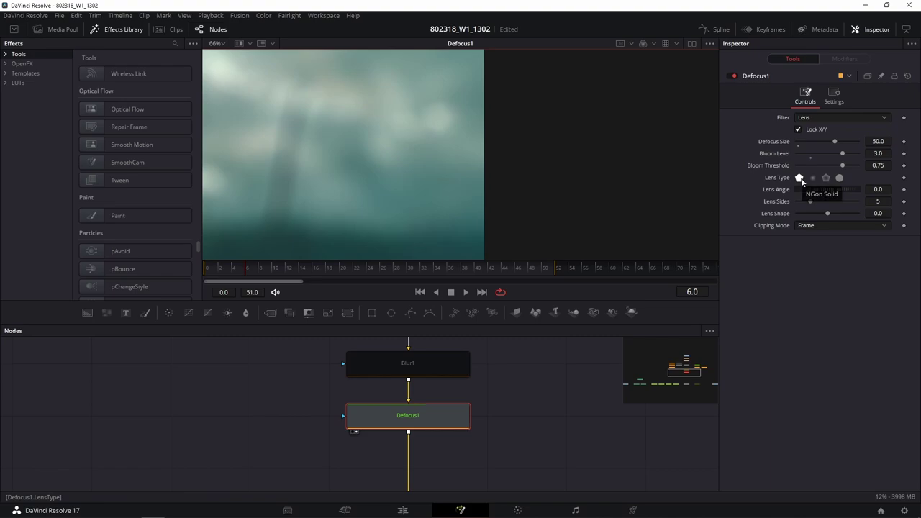
scroll(488, 153, up, 1)
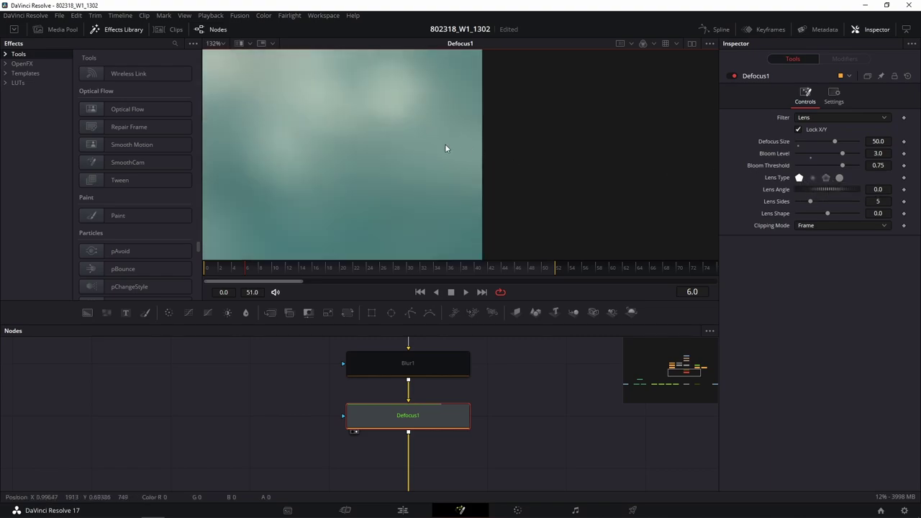
scroll(530, 206, up, 1)
scroll(459, 166, up, 1)
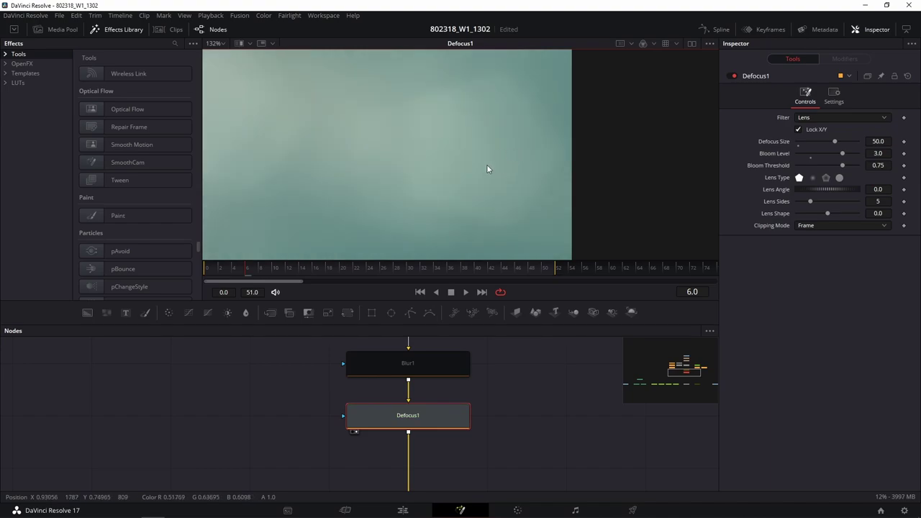
scroll(487, 169, down, 2)
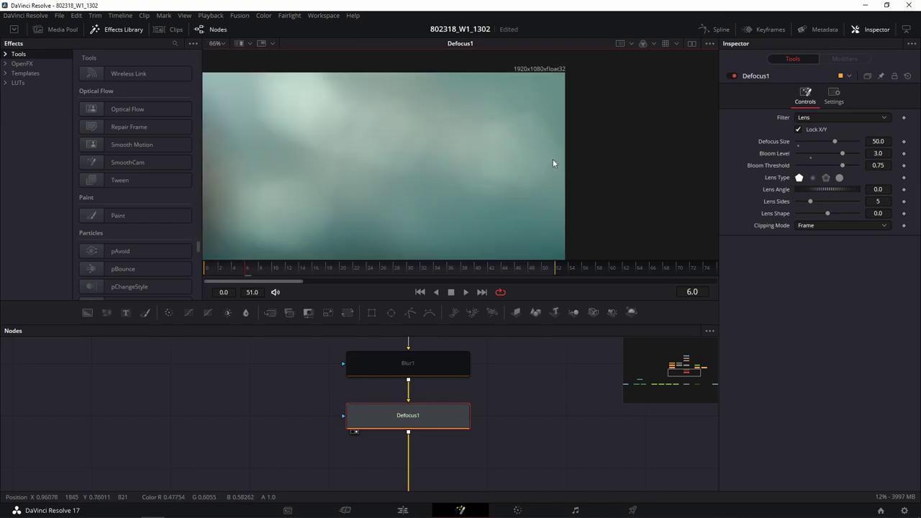
Step: Try the NGon Shaded Out and circular lens shapes, then turn Lens Angle up to 107.0
click(813, 178)
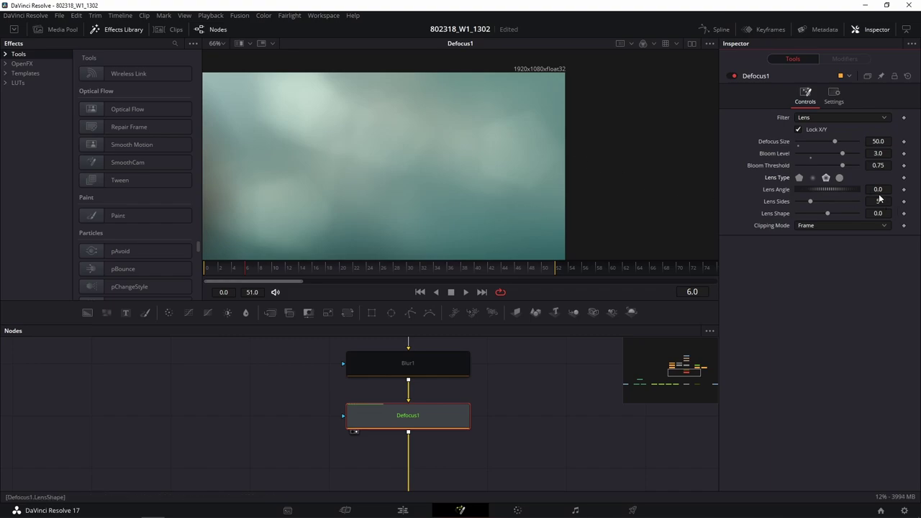
click(839, 179)
click(839, 178)
scroll(482, 157, up, 2)
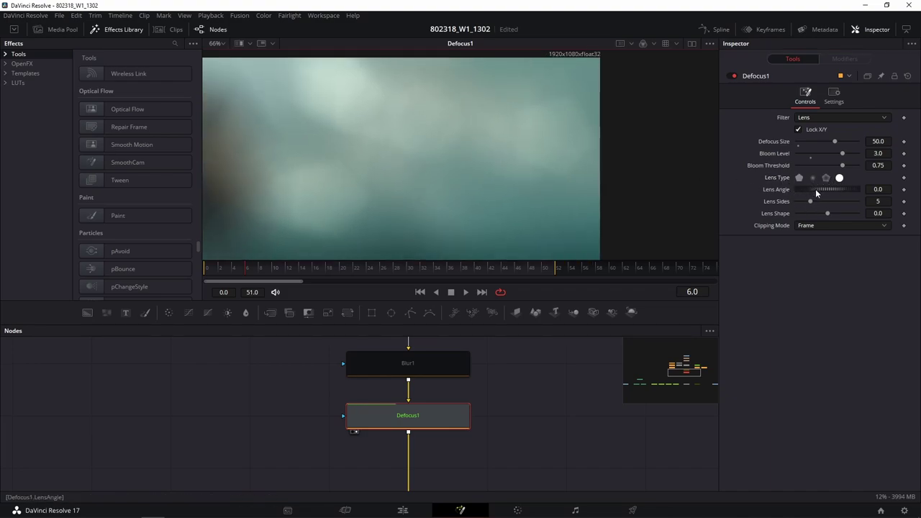
drag(816, 192, 837, 192)
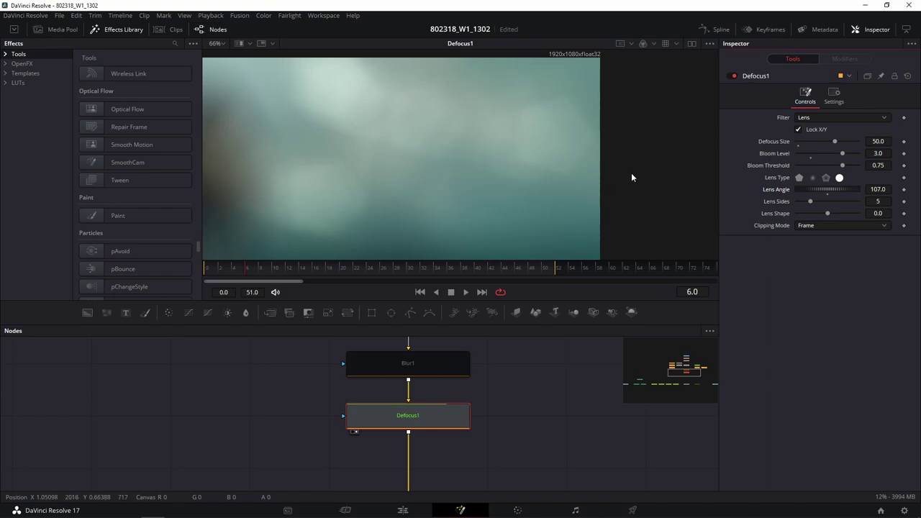
Step: Set Defocus1's Defocus Size to 20 and Bloom Level to 1, then look over the blurred frame
click(878, 141)
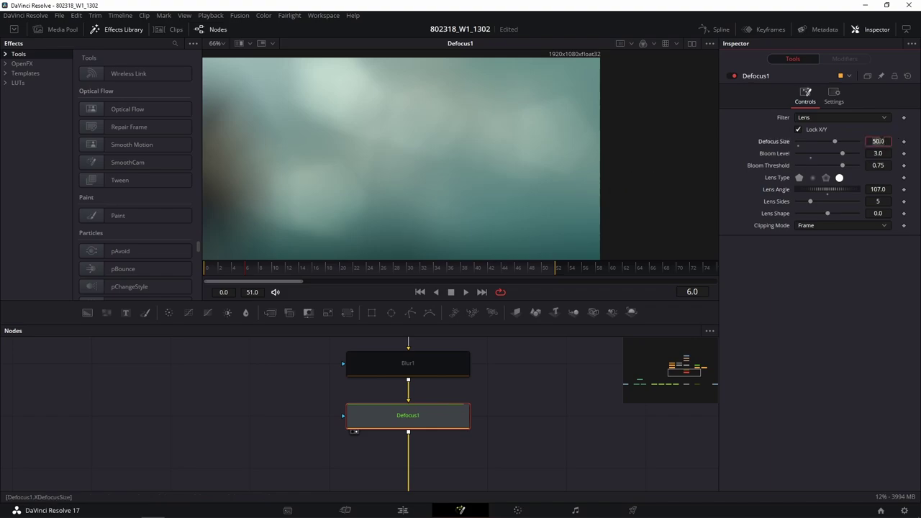
text(20)
key(Tab)
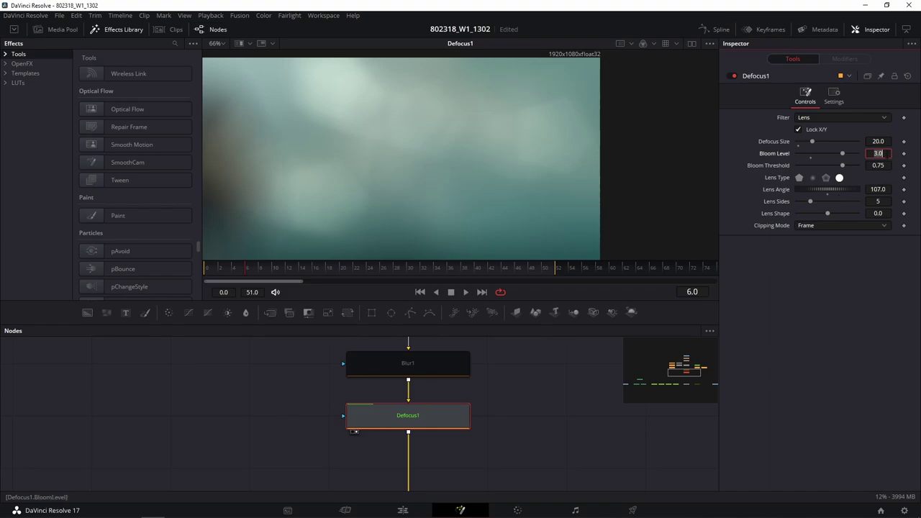
text(1)
key(Tab)
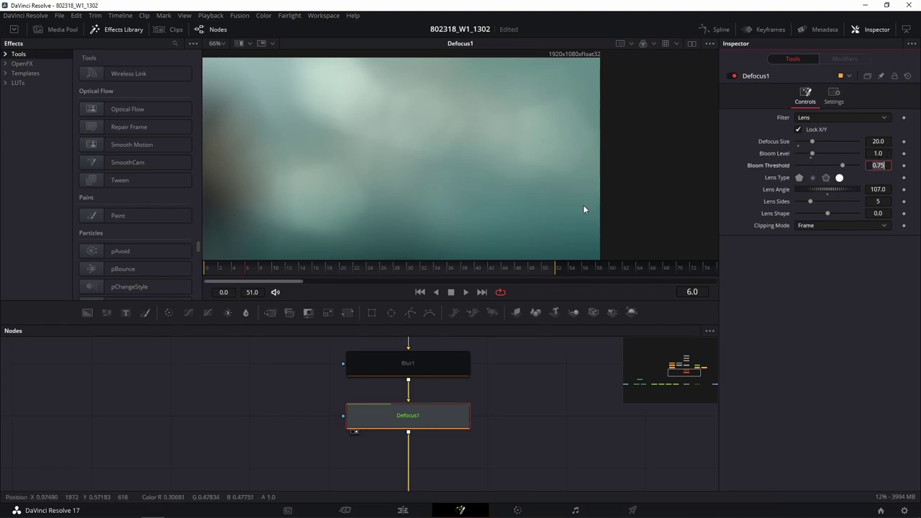
scroll(582, 209, down, 2)
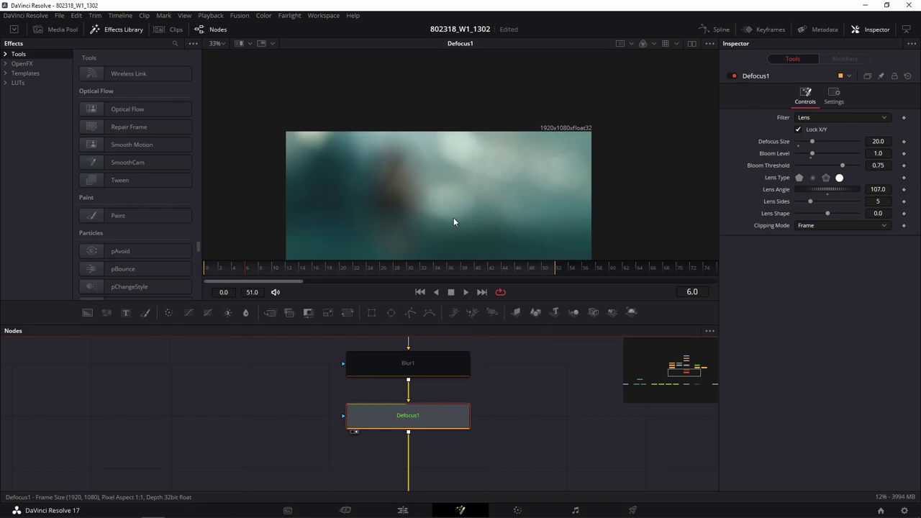
scroll(539, 230, up, 2)
scroll(528, 165, down, 3)
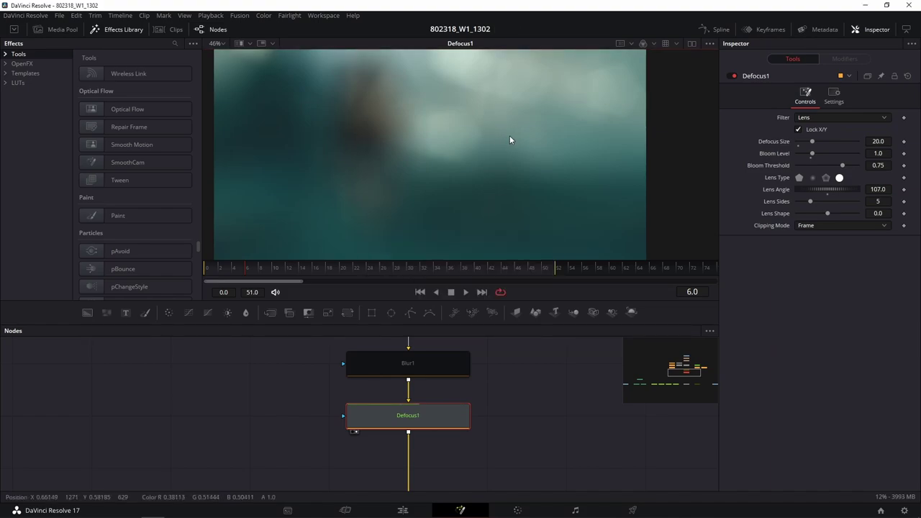
scroll(518, 134, up, 3)
scroll(521, 132, down, 3)
scroll(552, 122, up, 3)
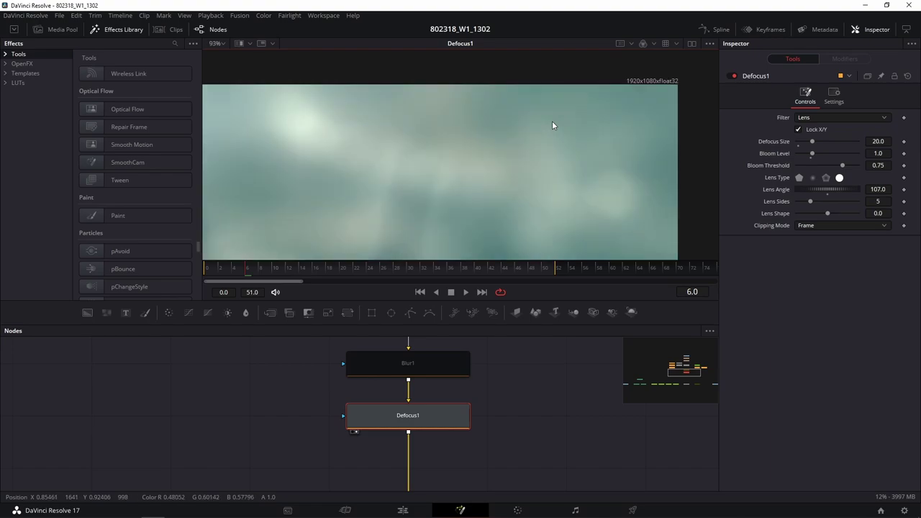
drag(594, 181, 519, 103)
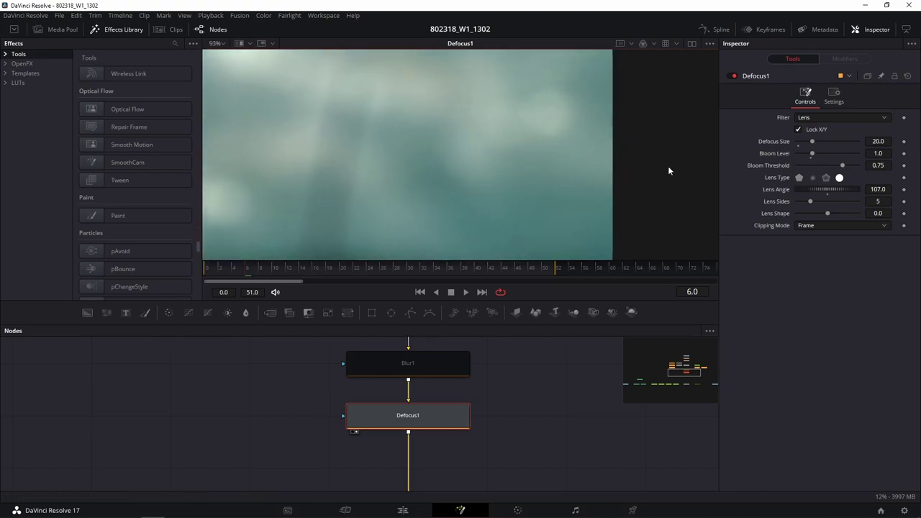
drag(669, 171, 461, 141)
drag(577, 162, 565, 166)
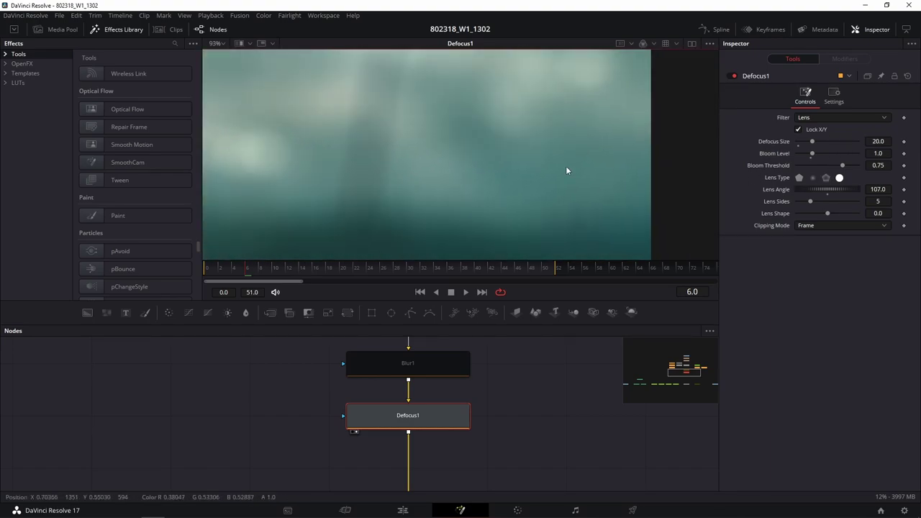
drag(558, 128, 569, 148)
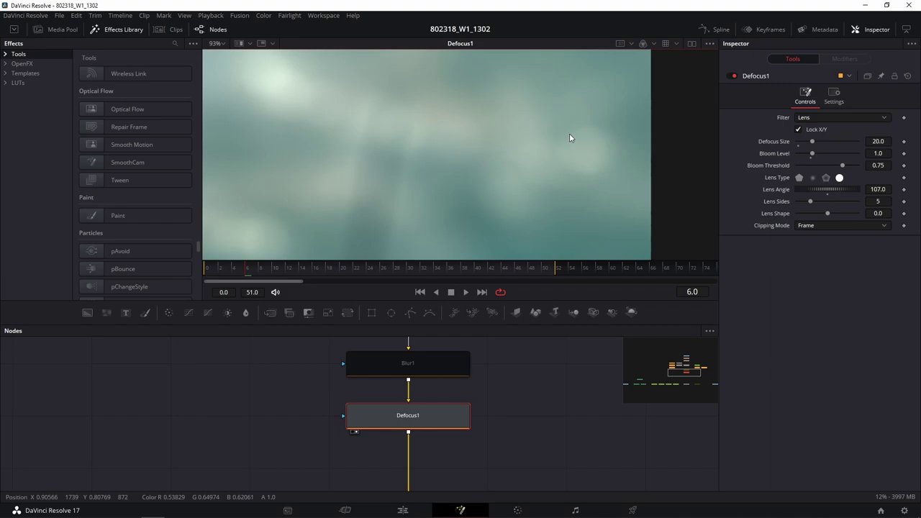
Step: Compare the pentagon and round lens shapes, then try 8 lens sides
click(800, 178)
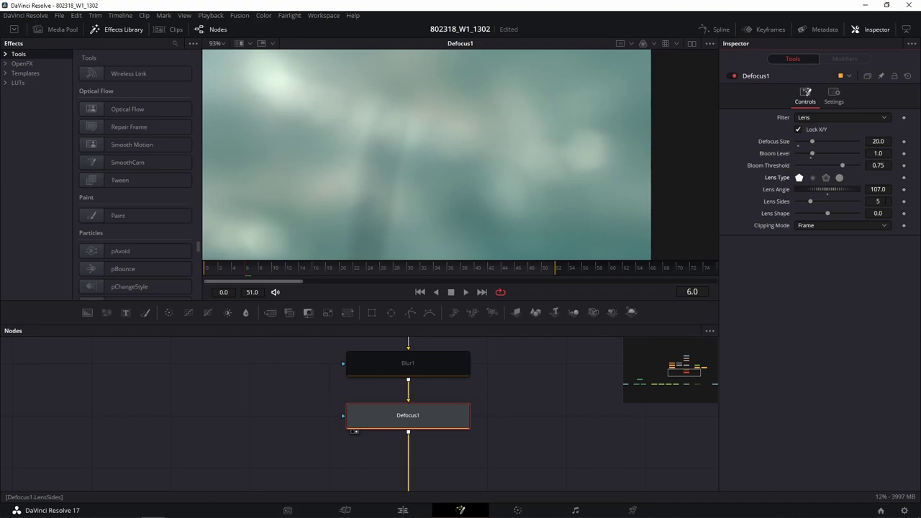
click(839, 177)
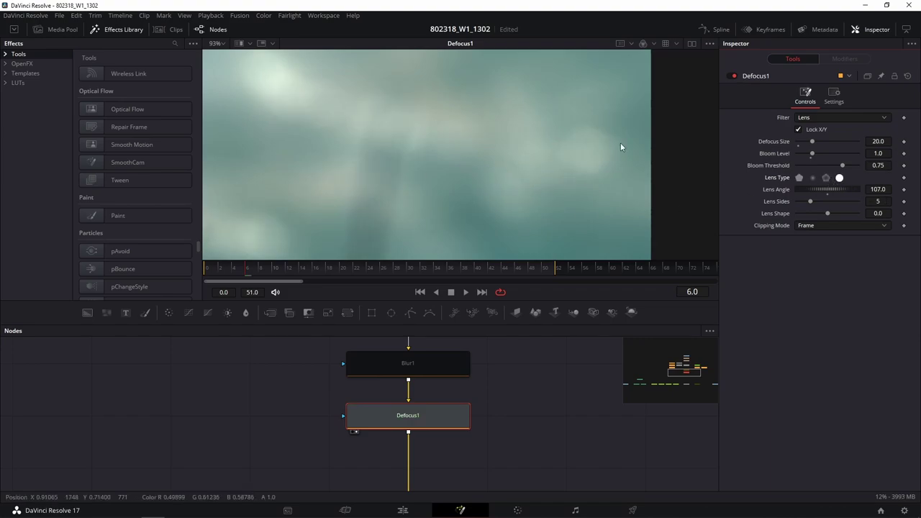
click(798, 178)
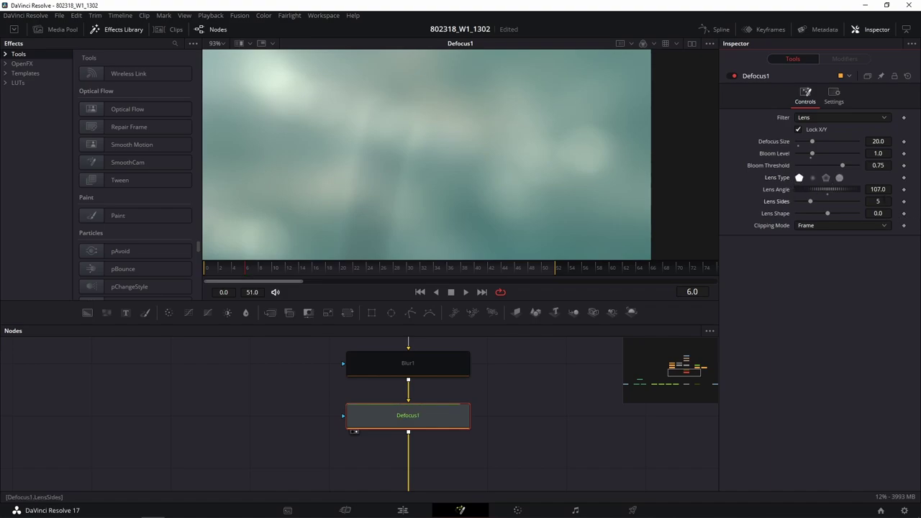
click(878, 201)
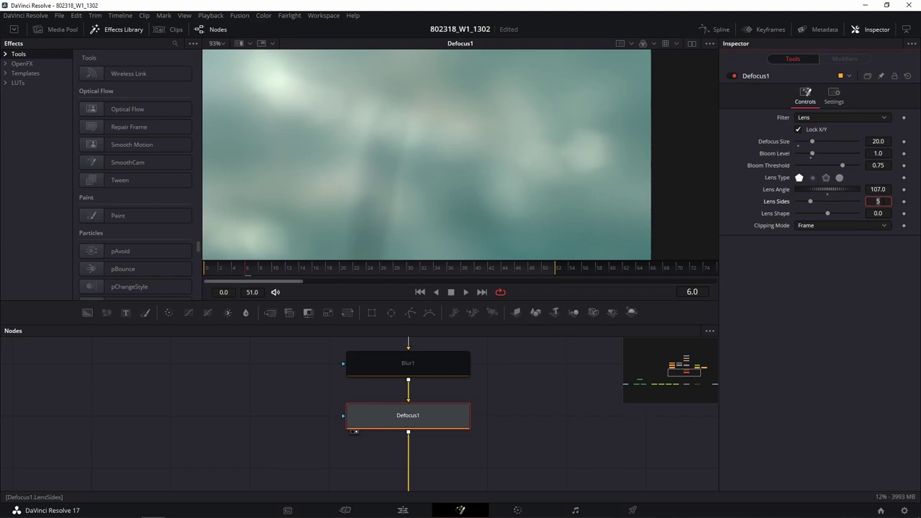
text(15)
key(BackSpace)
key(BackSpace)
text(8)
key(Tab)
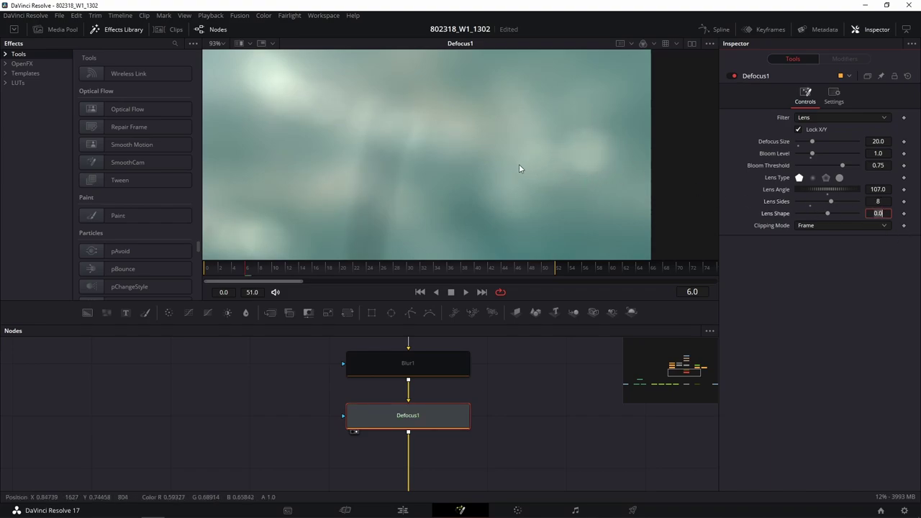
Step: Fit the frame in the viewer and try 3 lens sides
key(ctrl+f)
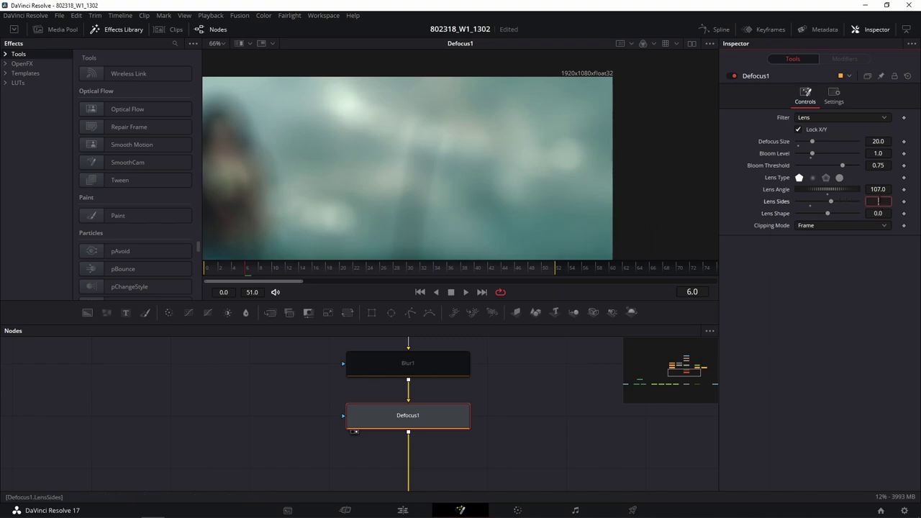
text(3)
key(Tab)
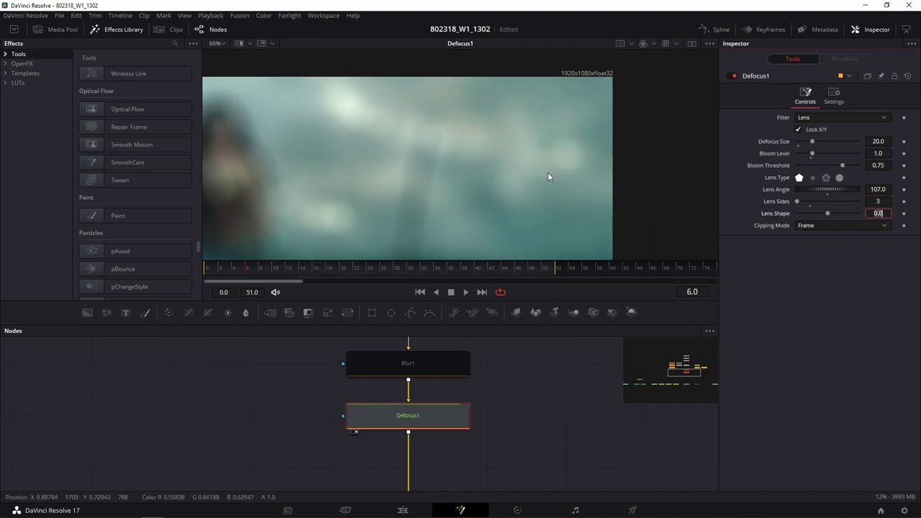
scroll(560, 182, up, 1)
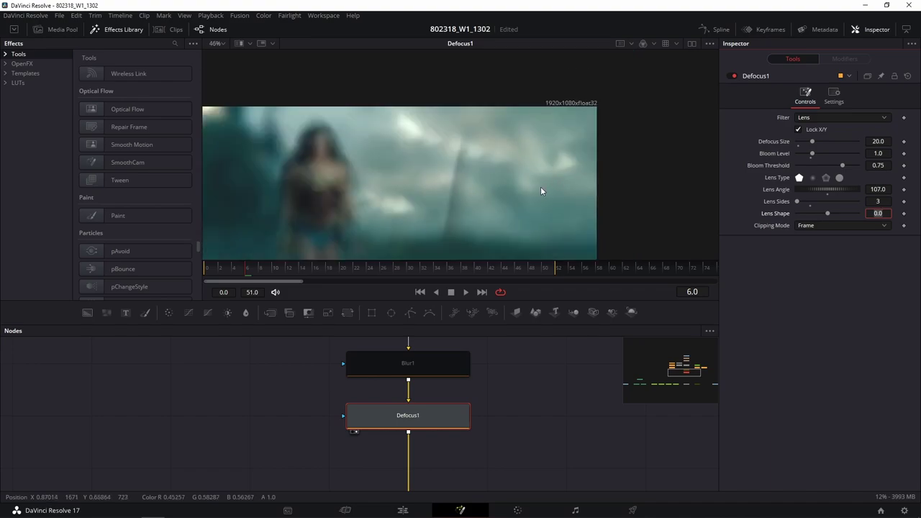
scroll(567, 149, up, 1)
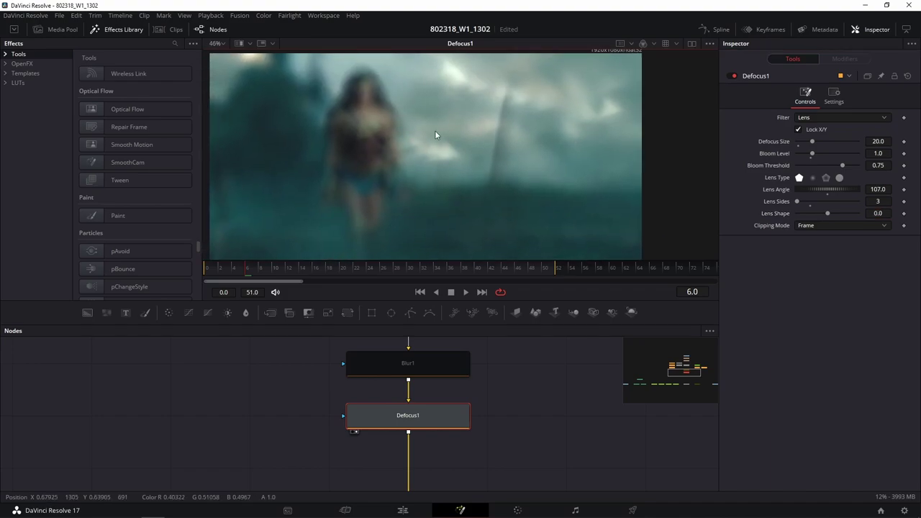
Step: Set Lens Sides to 19 and switch the Lens Type back to circular
click(878, 202)
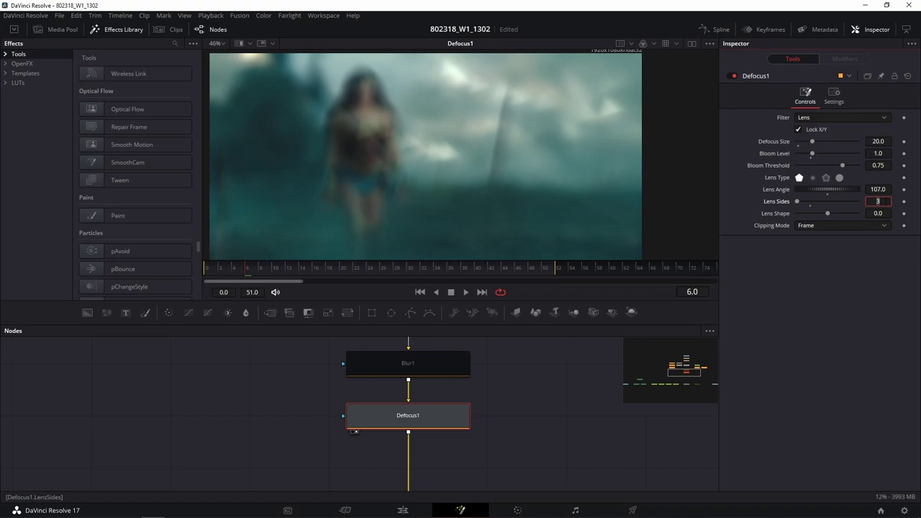
text(19)
key(Tab)
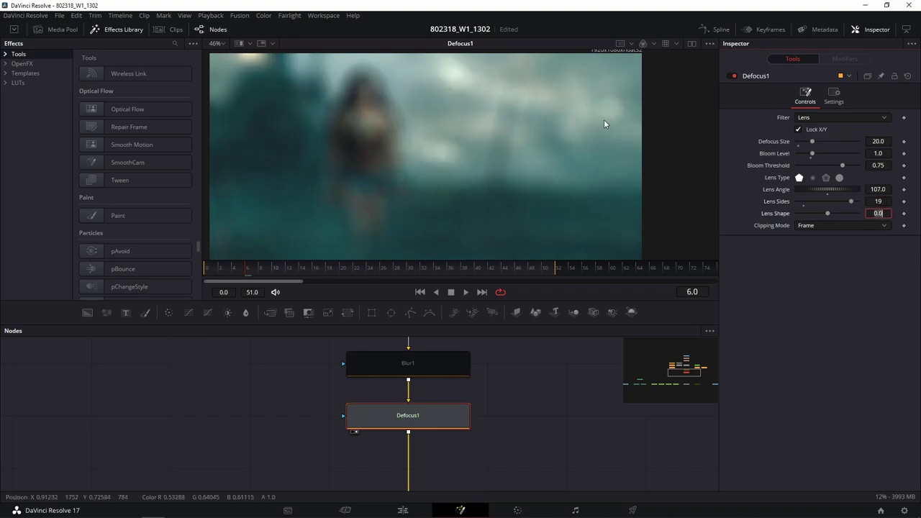
scroll(604, 124, up, 1)
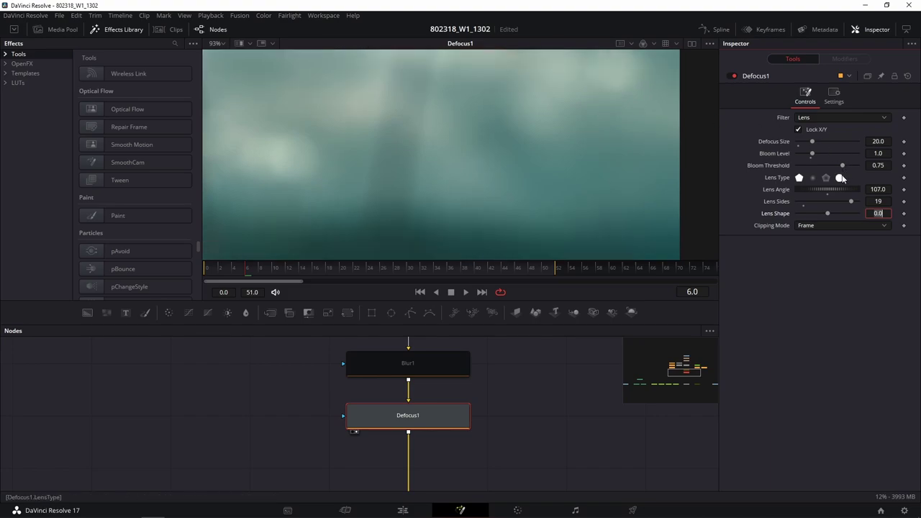
click(840, 177)
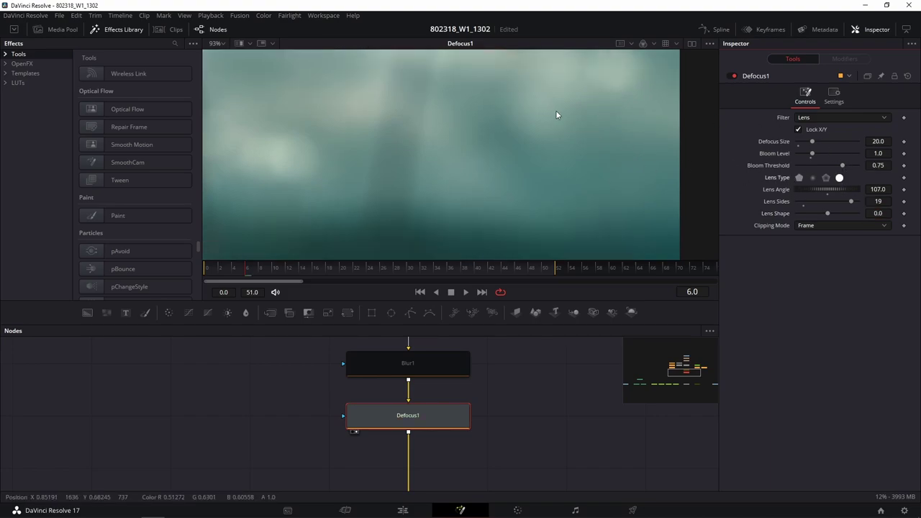
scroll(556, 115, down, 1)
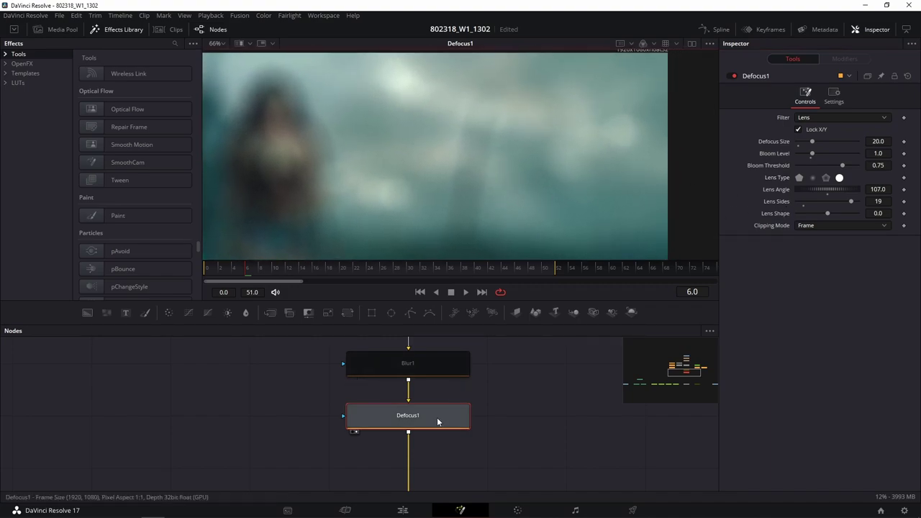
Step: Save the project and set Defocus Size to 5
scroll(423, 194, down, 2)
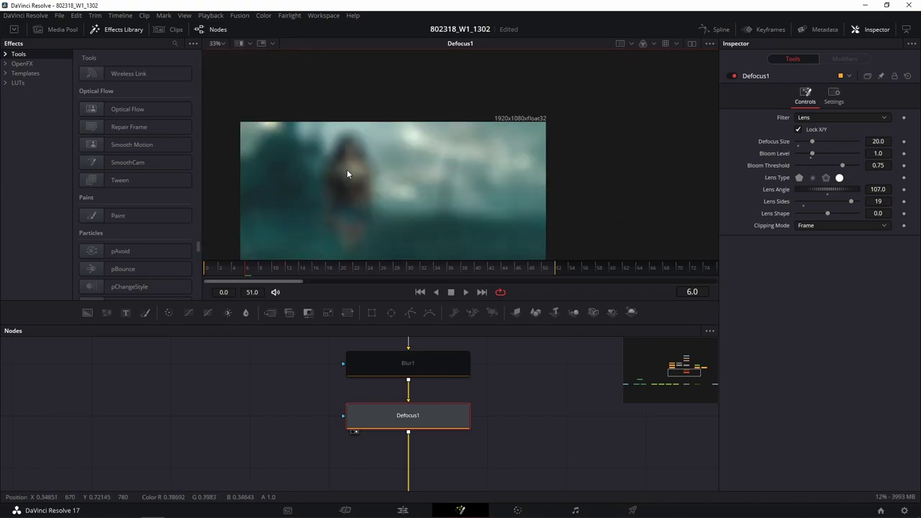
key(ctrl+s)
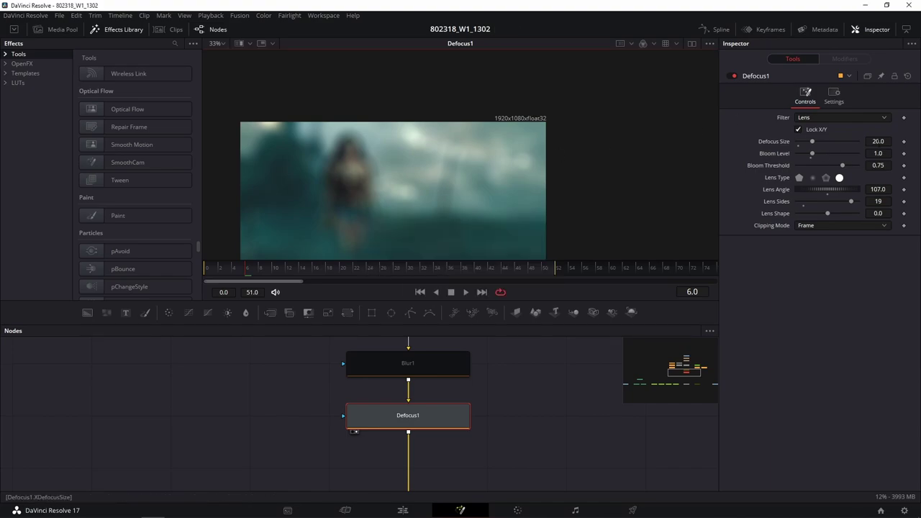
click(877, 141)
text(5)
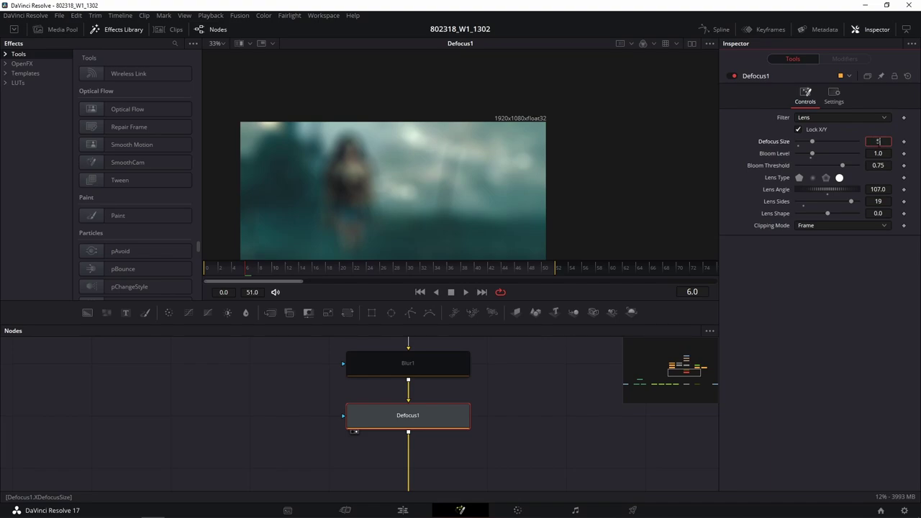
key(Tab)
Step: Lower Bloom Level to 0.882 and fine-tune Bloom Threshold to 0.78
scroll(497, 188, up, 1)
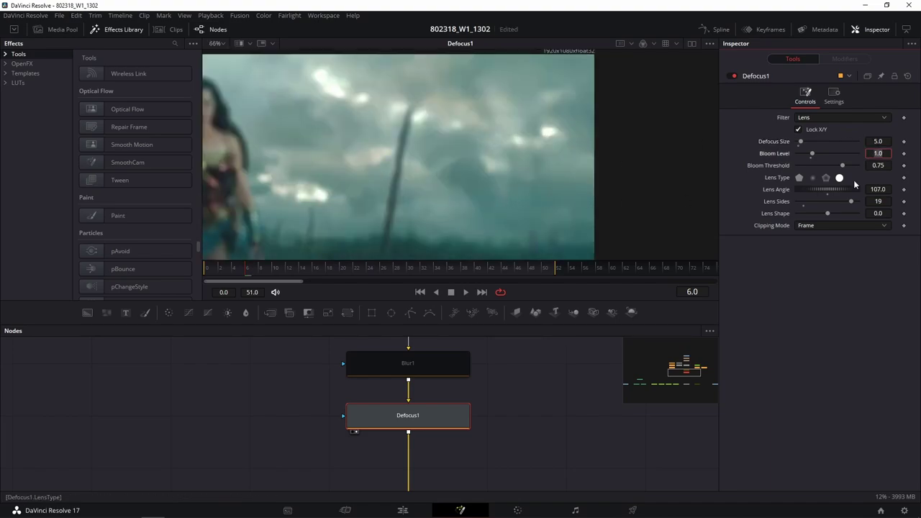
drag(813, 153, 812, 153)
drag(811, 153, 809, 154)
scroll(527, 162, up, 1)
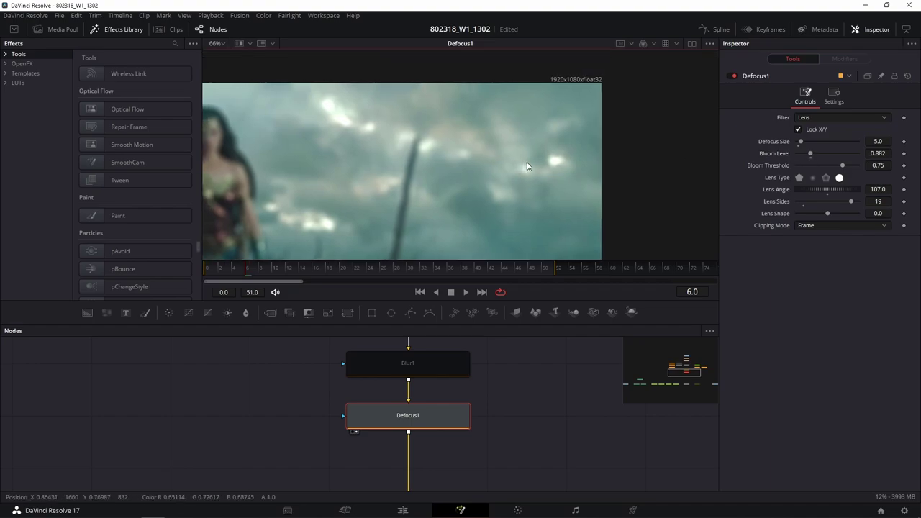
drag(842, 165, 845, 166)
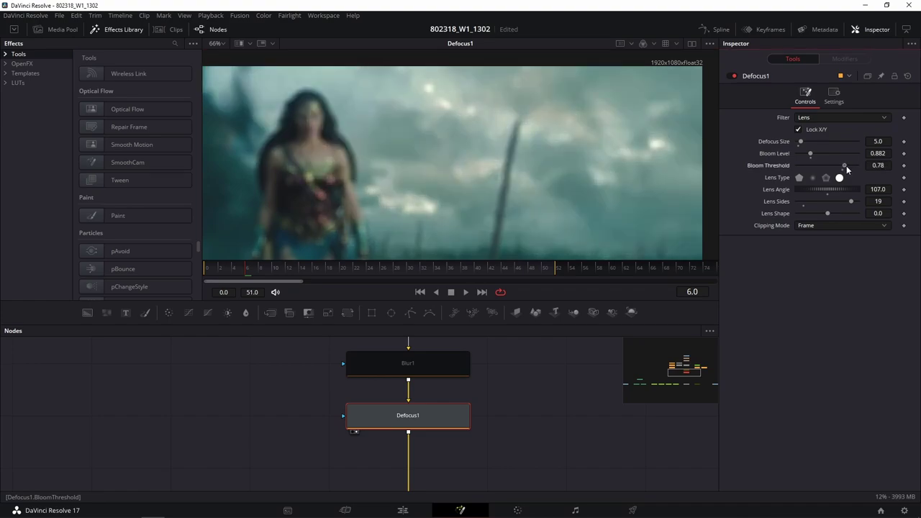
scroll(457, 175, up, 2)
scroll(566, 90, up, 2)
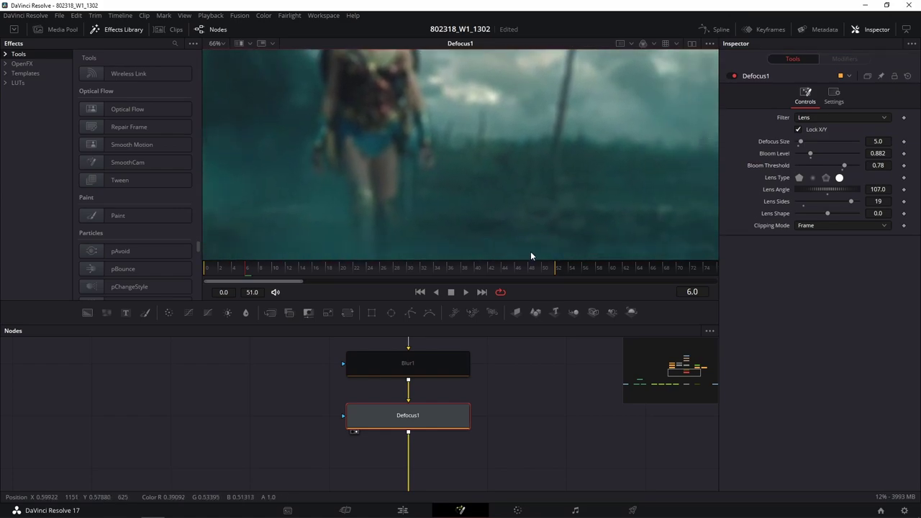
scroll(510, 445, down, 2)
scroll(527, 428, down, 4)
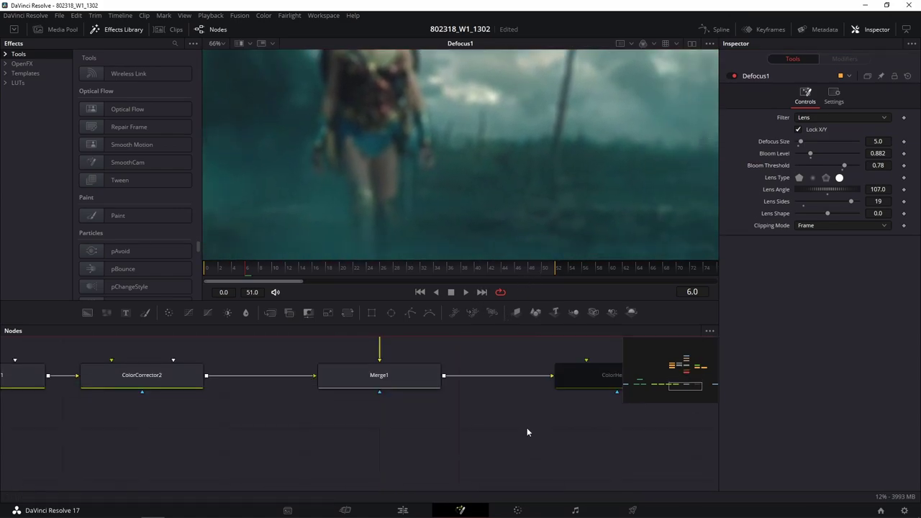
Step: View Merge1, try Defocus Size near 17, then settle it at 2.0
drag(415, 382, 545, 164)
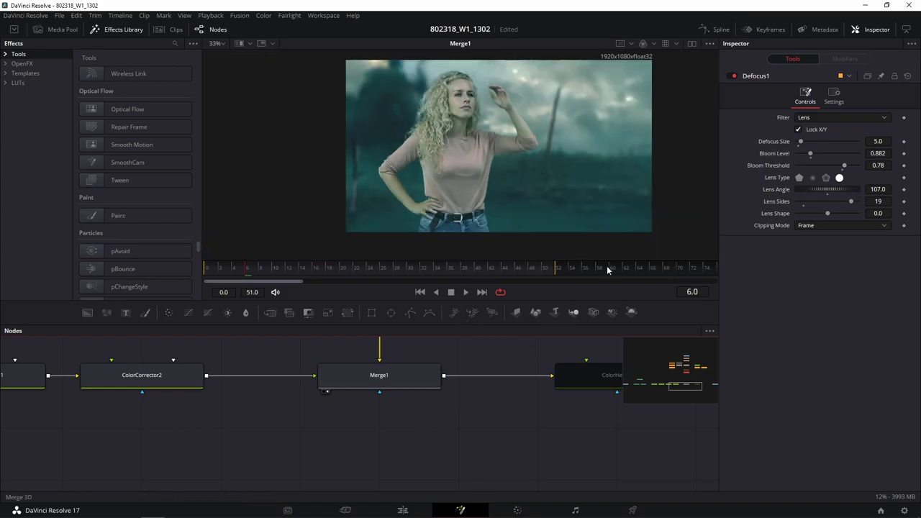
drag(802, 141, 811, 142)
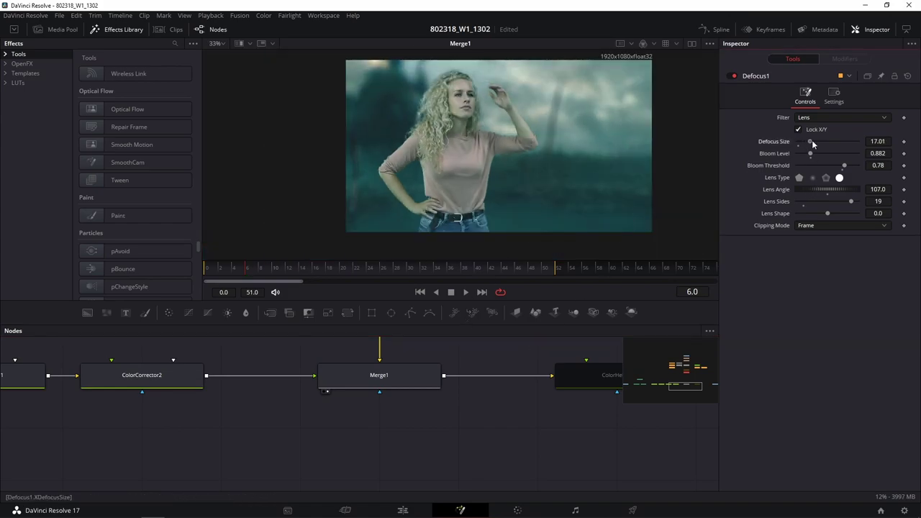
scroll(621, 130, up, 2)
scroll(565, 123, up, 2)
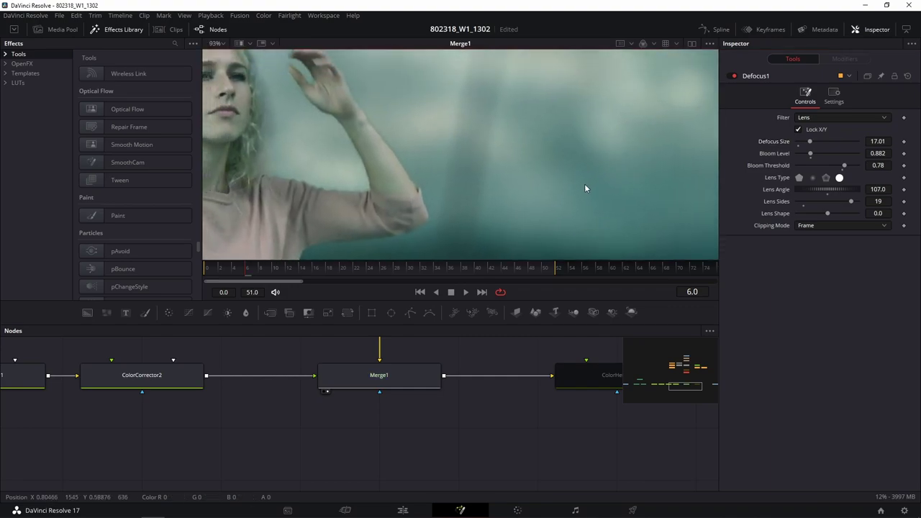
scroll(511, 161, up, 1)
scroll(500, 157, down, 5)
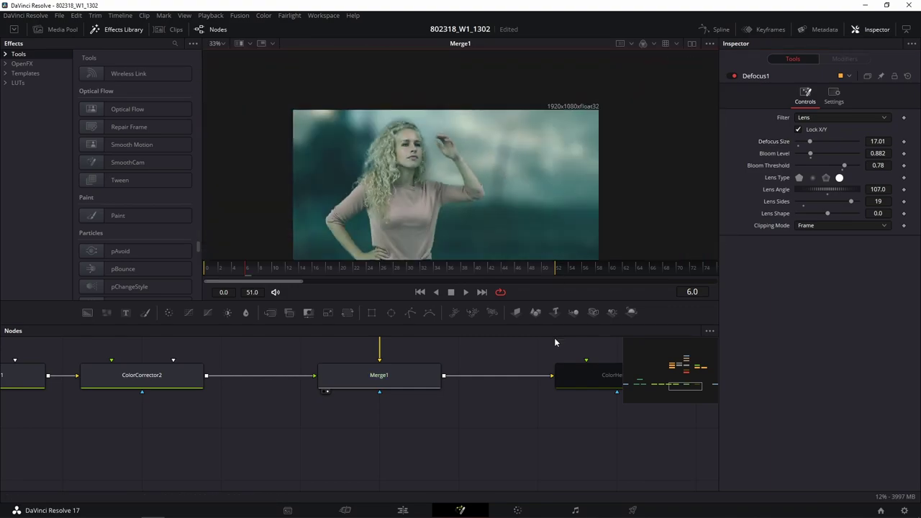
drag(809, 142, 797, 142)
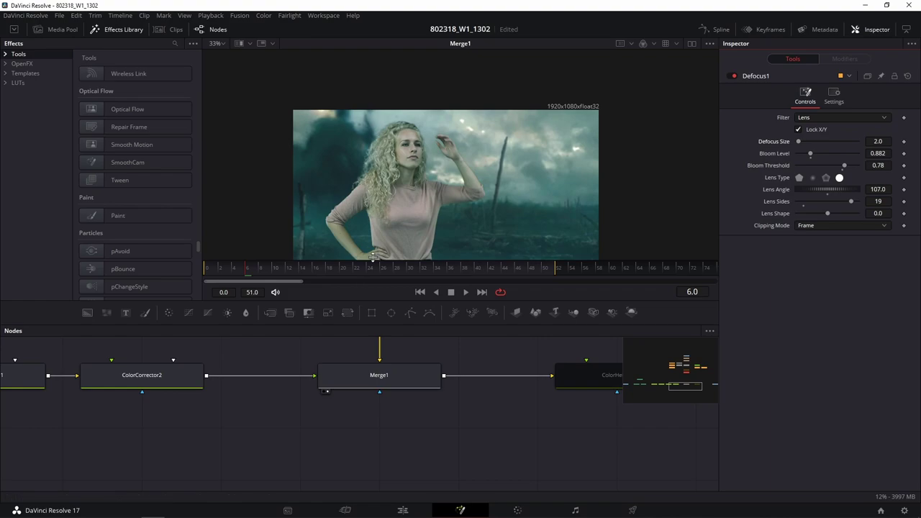
scroll(450, 432, down, 5)
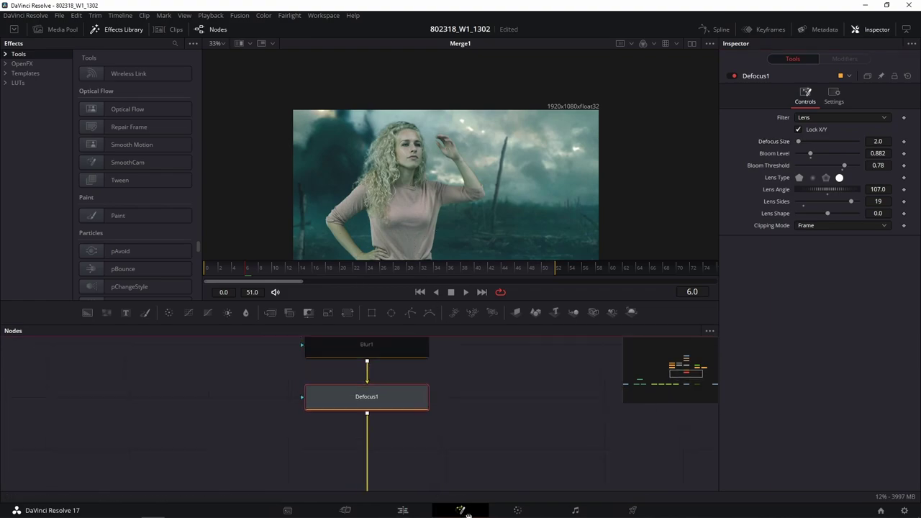
scroll(460, 482, up, 3)
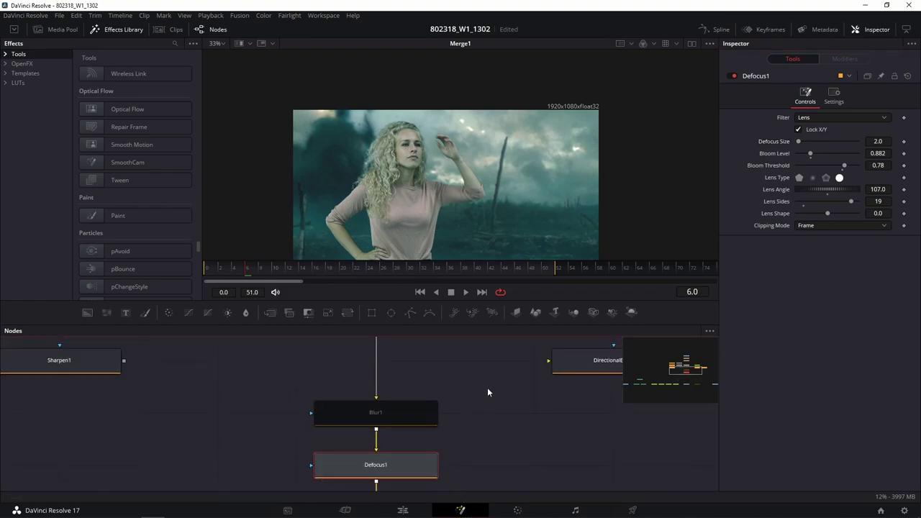
Step: Move Blur1 and Defocus1 aside and connect DirectionalBlur1 directly under Merge2
drag(487, 385, 313, 454)
drag(382, 413, 259, 412)
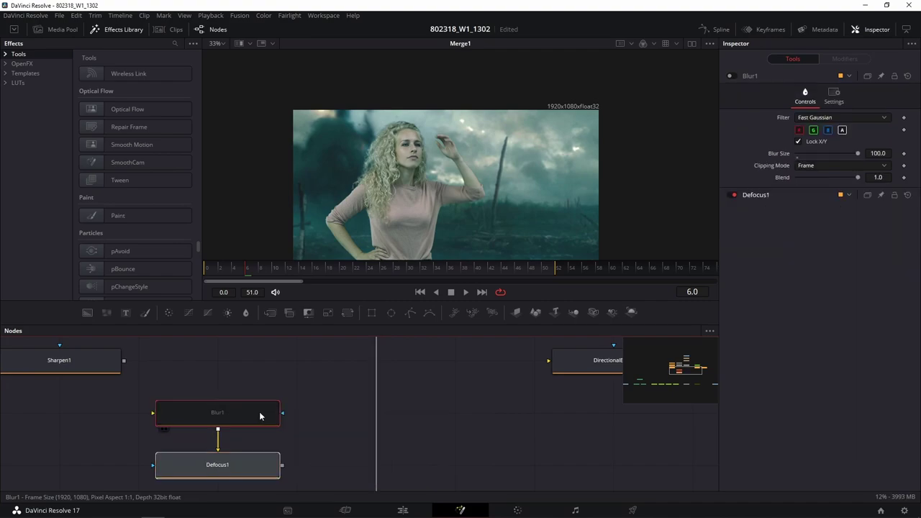
drag(462, 400, 337, 454)
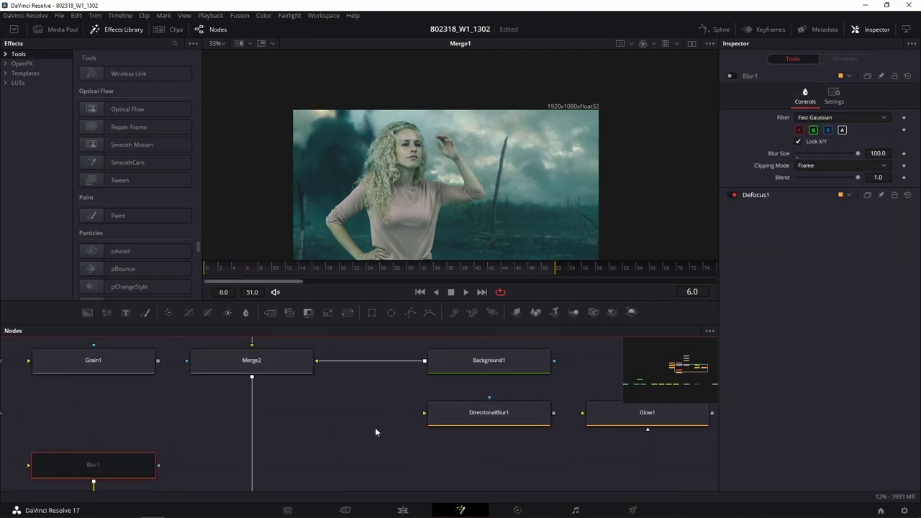
drag(504, 418, 287, 434)
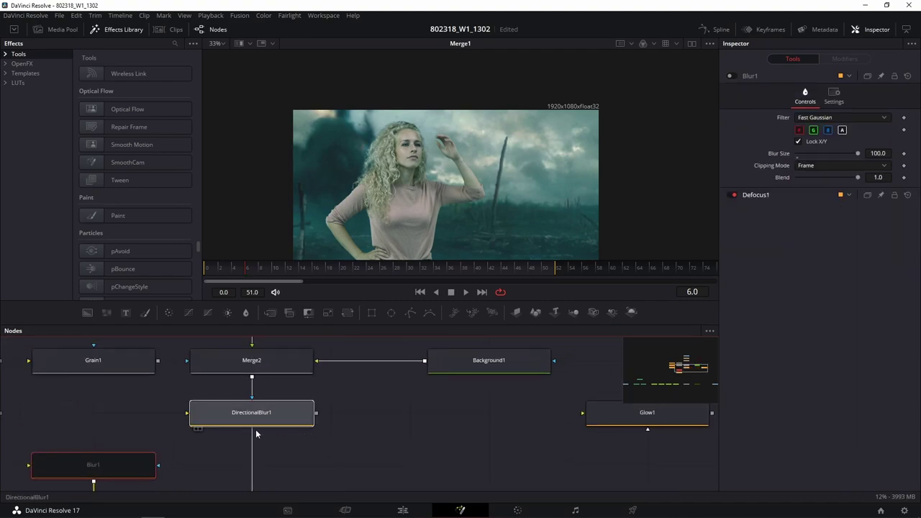
Step: Keep DirectionalBlur1's Linear type and set its Length to 0.1
click(253, 417)
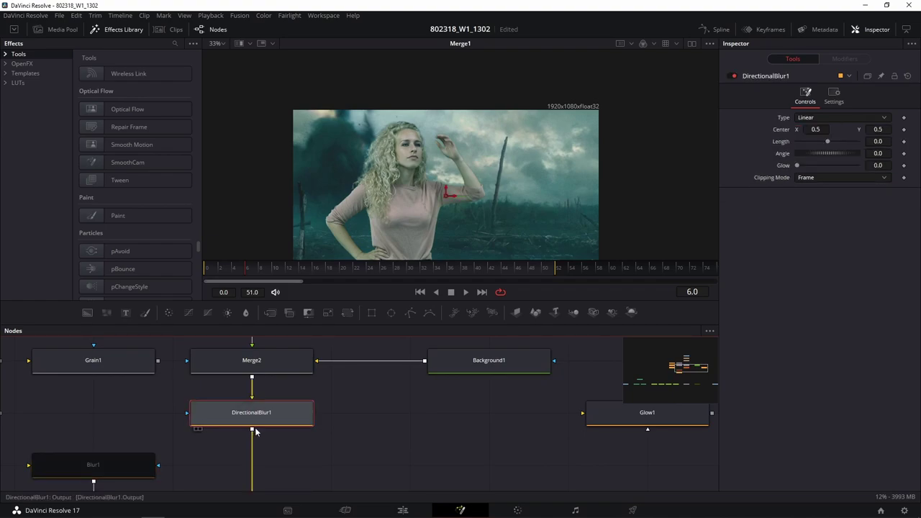
scroll(530, 148, up, 3)
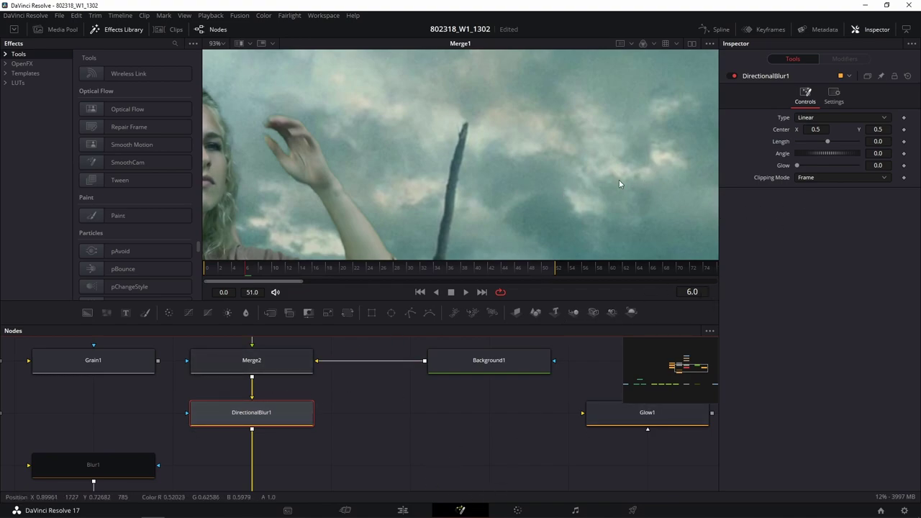
click(848, 117)
click(853, 119)
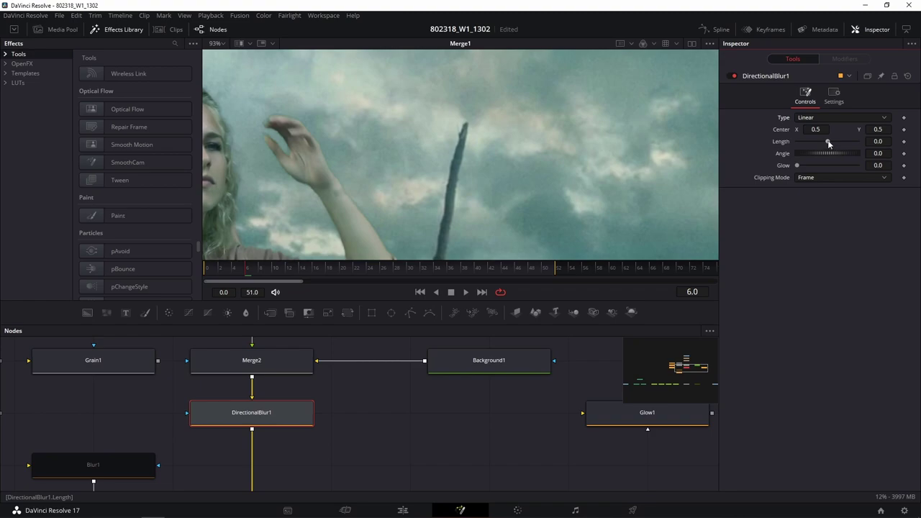
drag(829, 143, 854, 139)
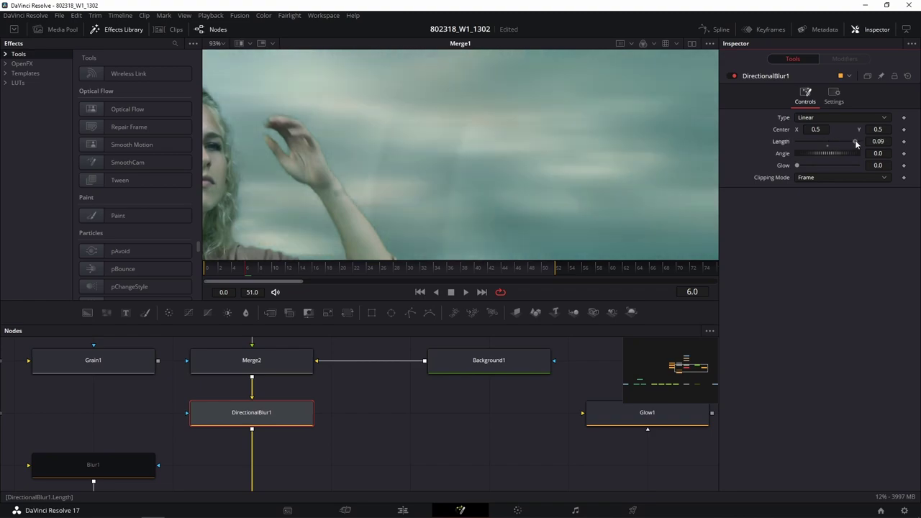
scroll(654, 192, down, 4)
scroll(654, 192, up, 1)
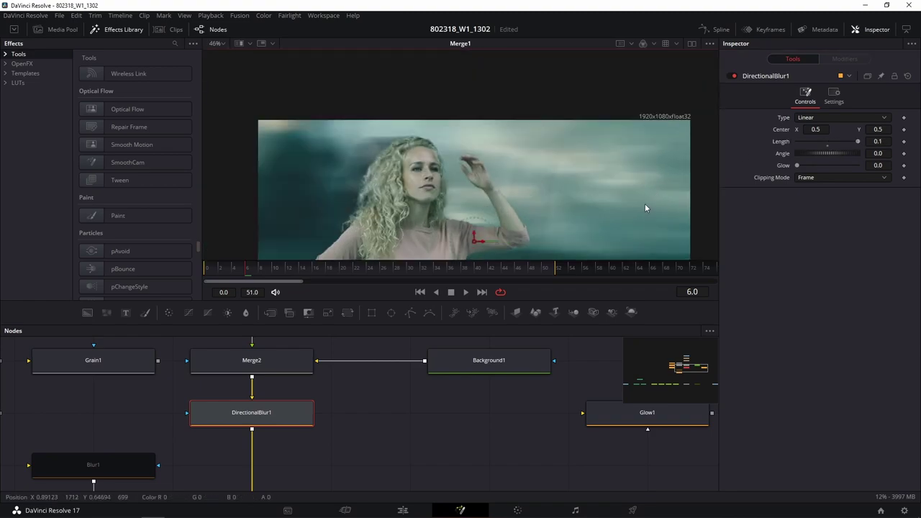
scroll(645, 203, up, 1)
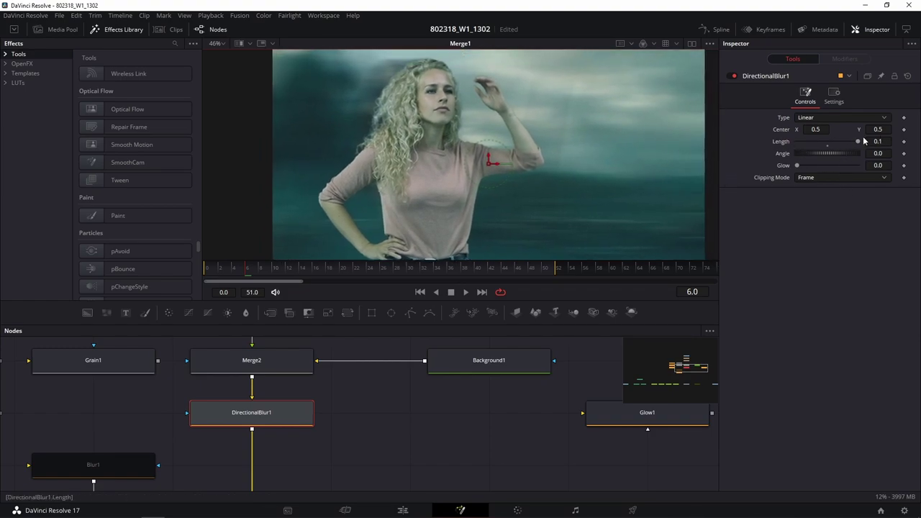
click(849, 117)
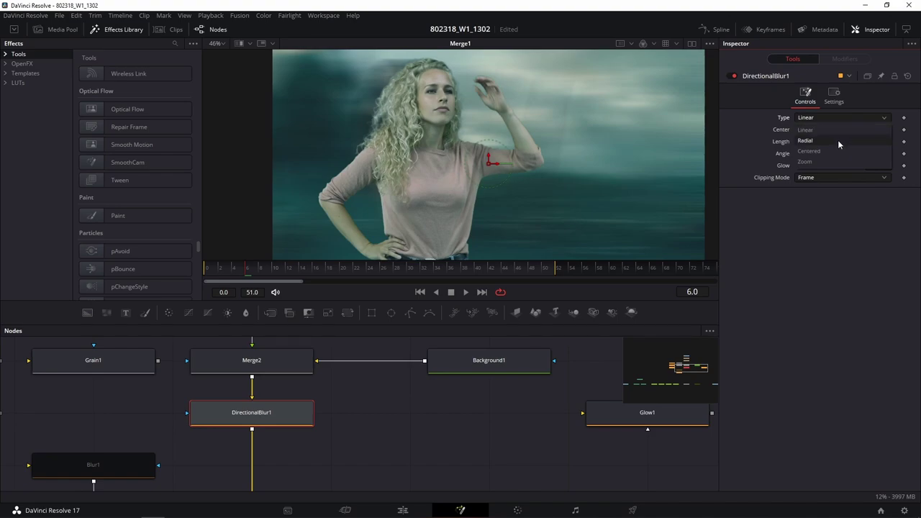
Step: Try the Radial, Centered and Zoom blur types, ending on Zoom
click(837, 140)
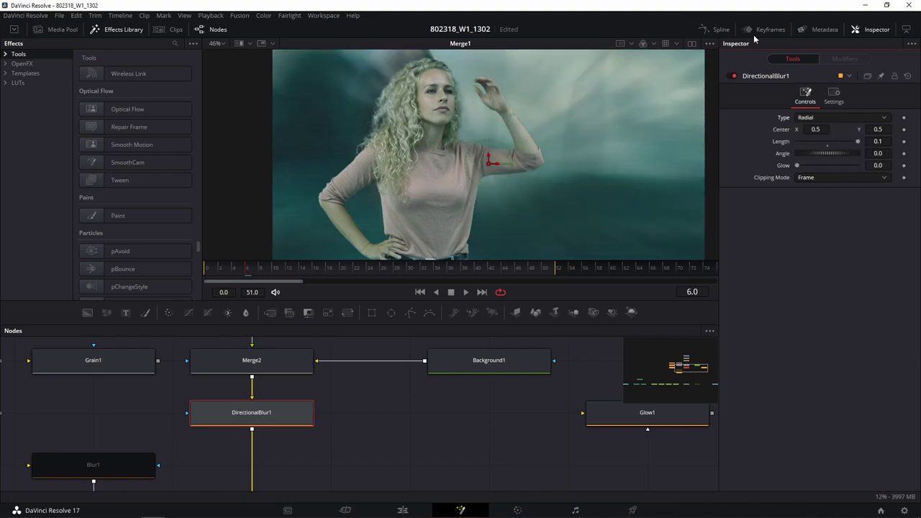
click(857, 118)
click(837, 151)
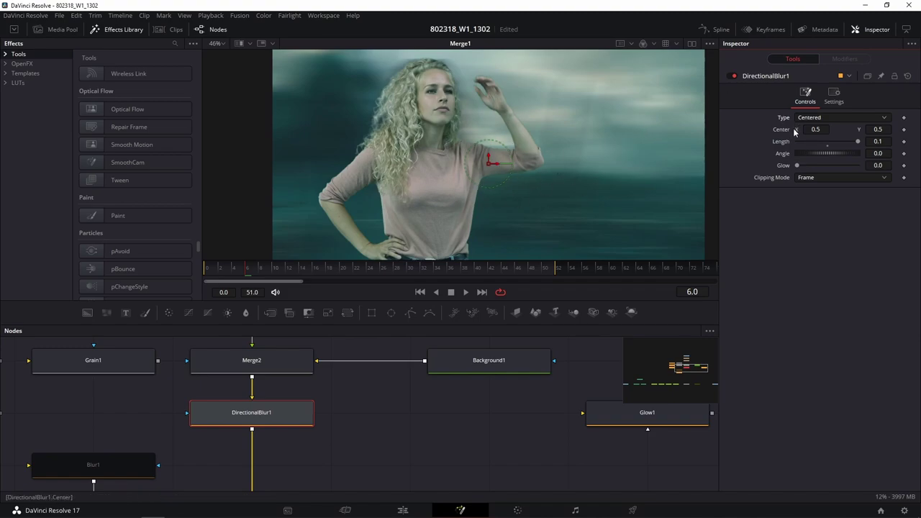
click(821, 117)
click(816, 164)
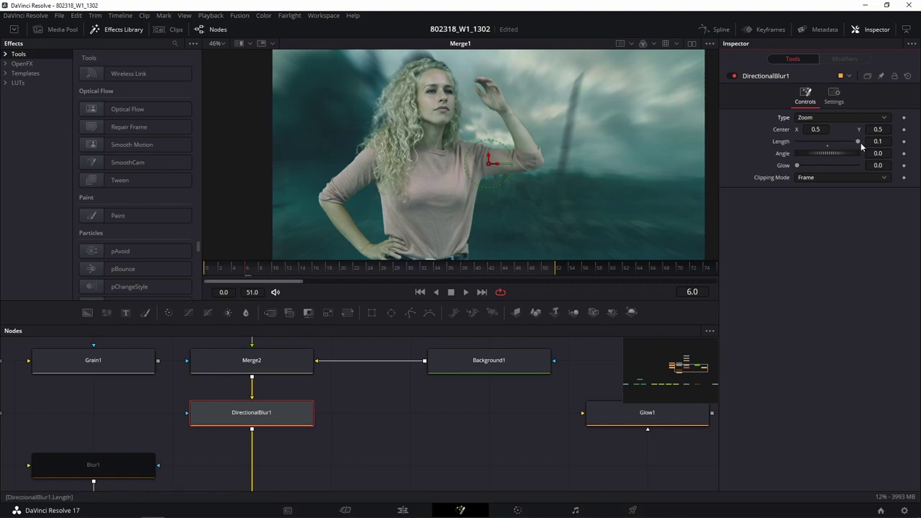
Step: Tune the Zoom blur's length, glow and Angle -10.4, then unhook DirectionalBlur1 from the chain
mouse_move(859, 141)
mouse_down()
mouse_move(816, 148)
mouse_move(854, 150)
mouse_move(827, 146)
mouse_up()
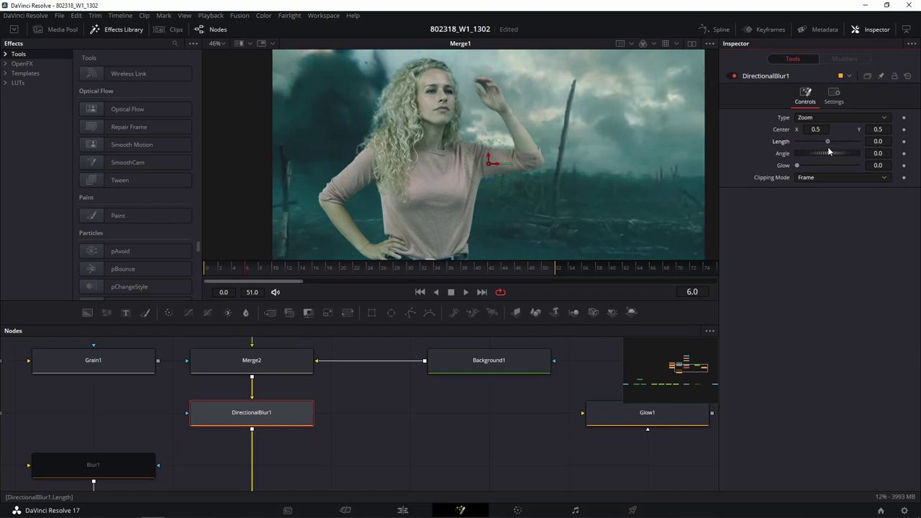
double_click(827, 147)
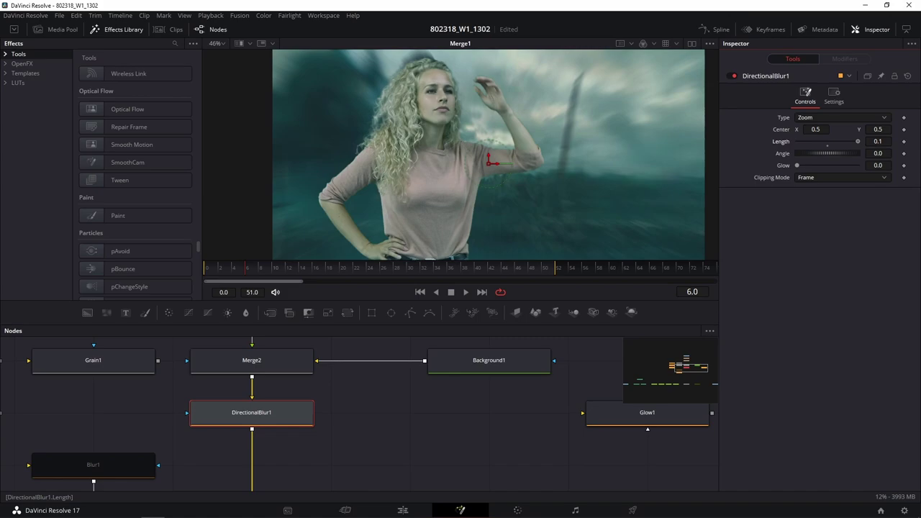
drag(804, 144, 854, 148)
drag(797, 166, 796, 164)
mouse_move(810, 152)
mouse_down()
mouse_move(819, 153)
mouse_move(807, 150)
mouse_up()
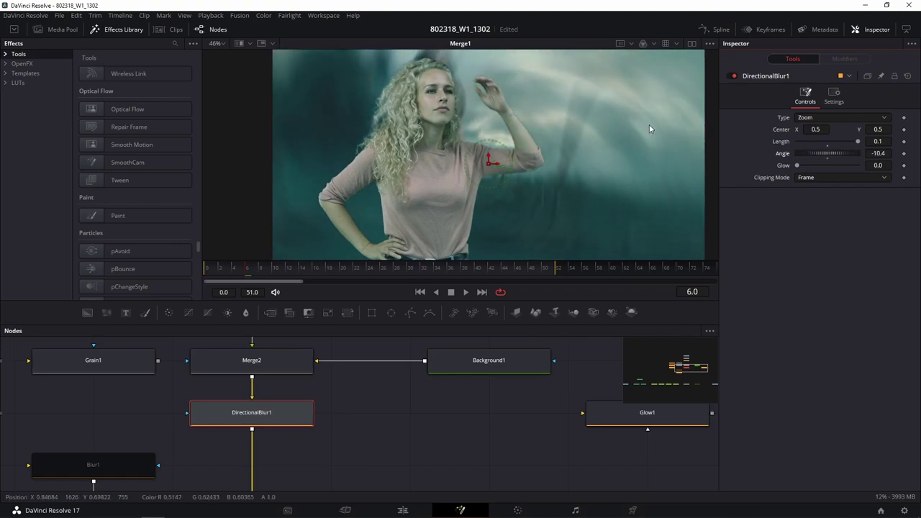
mouse_move(298, 418)
mouse_down()
mouse_move(564, 363)
mouse_move(249, 403)
mouse_up()
Step: Insert Glow1 below Merge2, save the project, and reduce Glow Size to 3.1
drag(554, 432, 238, 443)
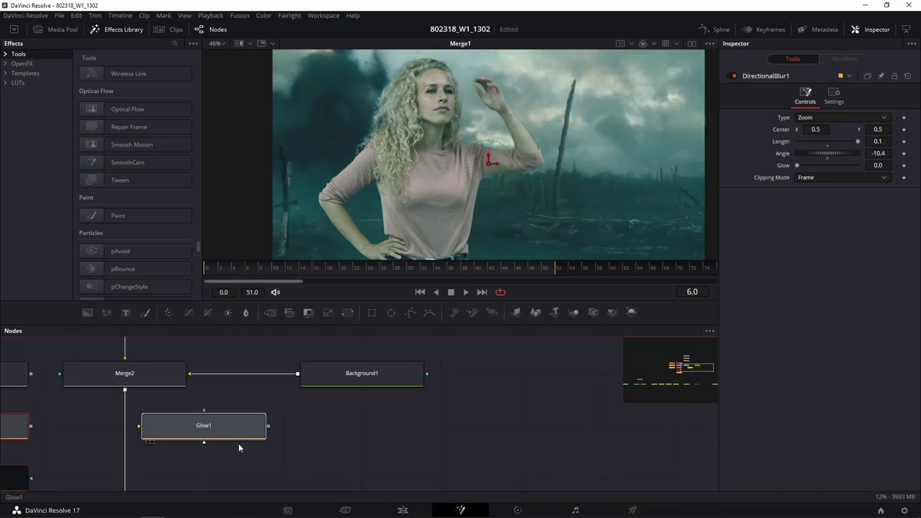
drag(388, 413, 309, 414)
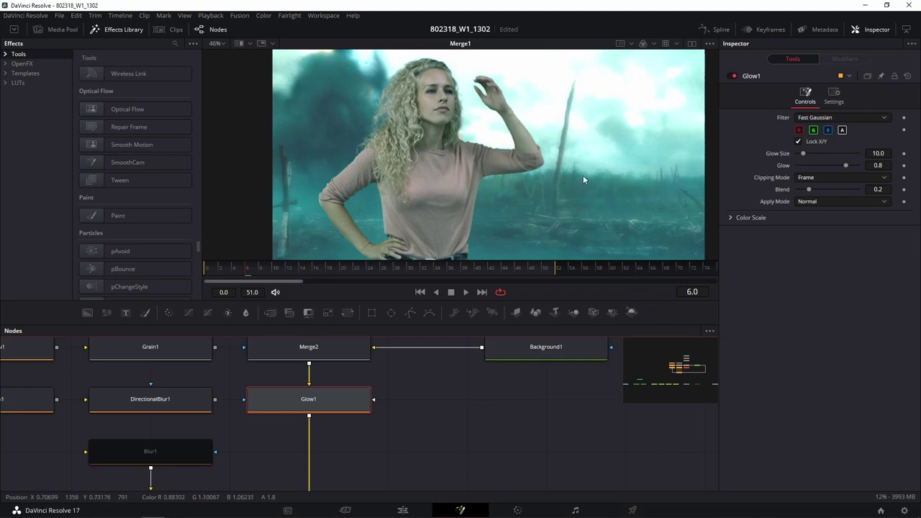
key(ctrl+s)
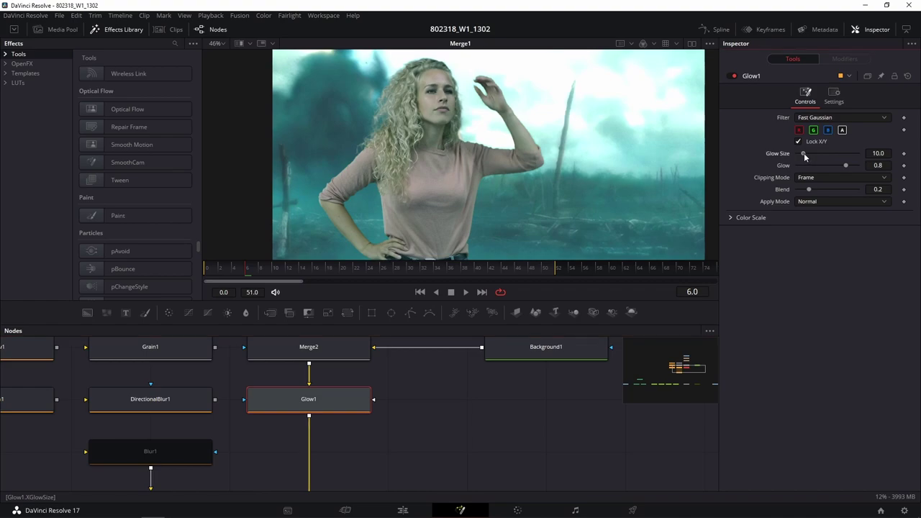
drag(803, 152, 800, 155)
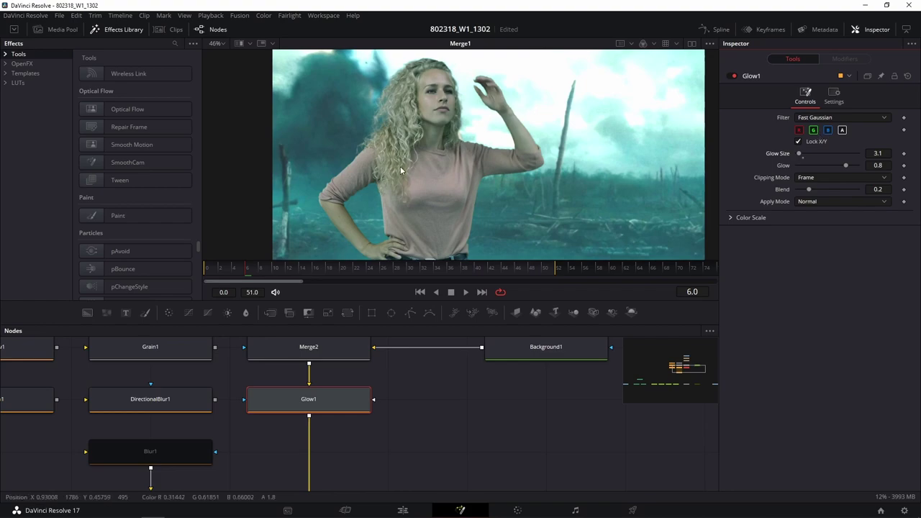
click(833, 117)
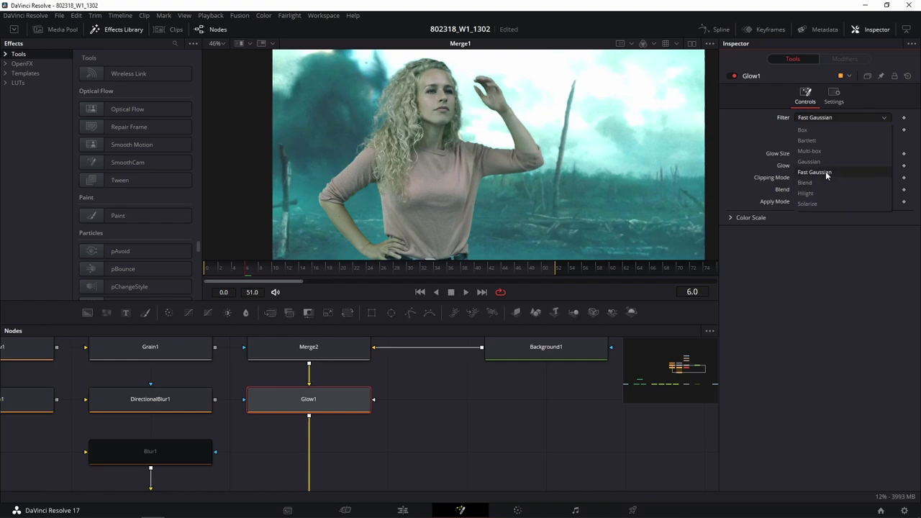
Step: Switch Glow1 to the Hilight filter, lower Glow to 0.638, and toggle it to compare
click(822, 192)
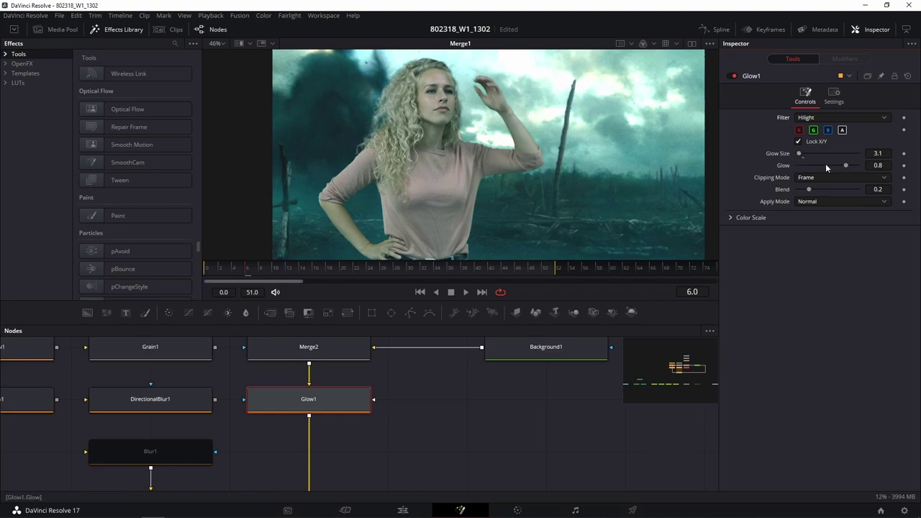
mouse_move(846, 164)
mouse_down()
mouse_move(803, 156)
mouse_move(842, 150)
mouse_move(834, 165)
mouse_up()
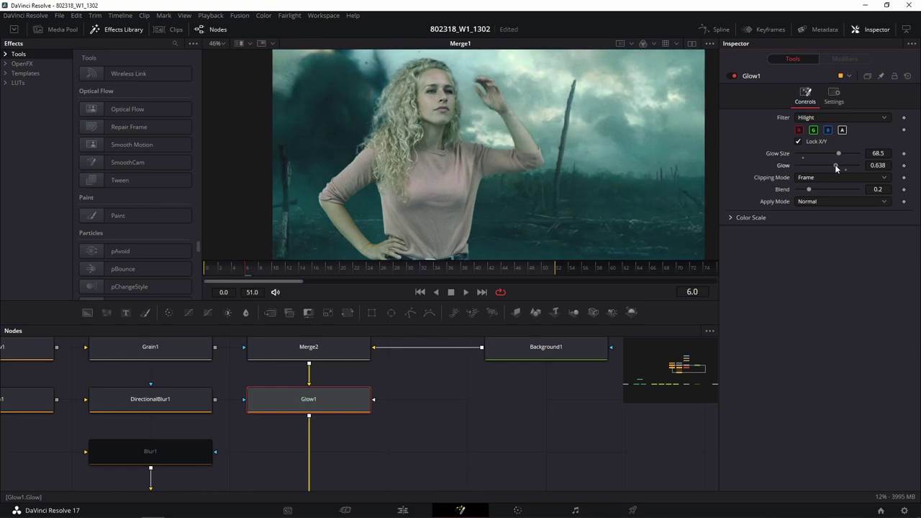
click(733, 75)
click(733, 75)
click(733, 75)
click(733, 75)
click(733, 74)
click(733, 75)
click(733, 75)
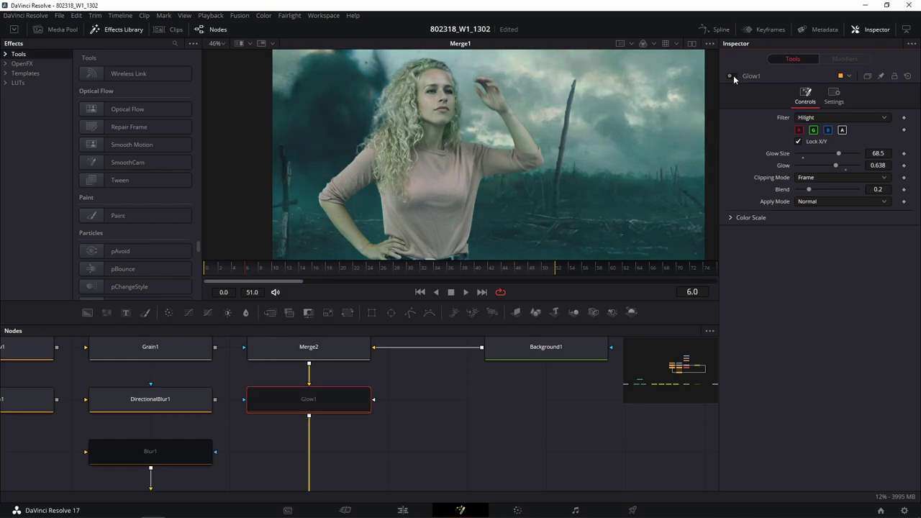
click(733, 75)
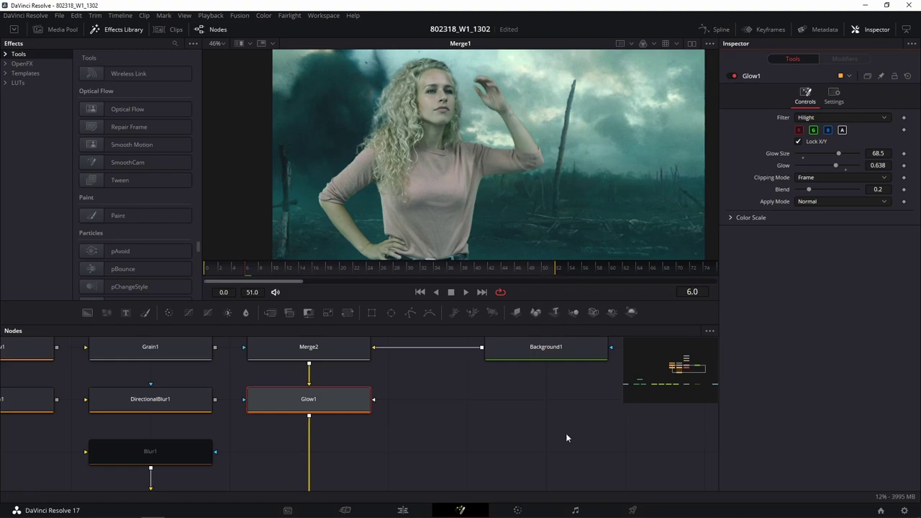
Step: Insert SoftGlow1 below Merge2, set Threshold 0.496 and Gain 1.575, then pull it back out
scroll(377, 406, left, 4)
scroll(376, 406, down, 2)
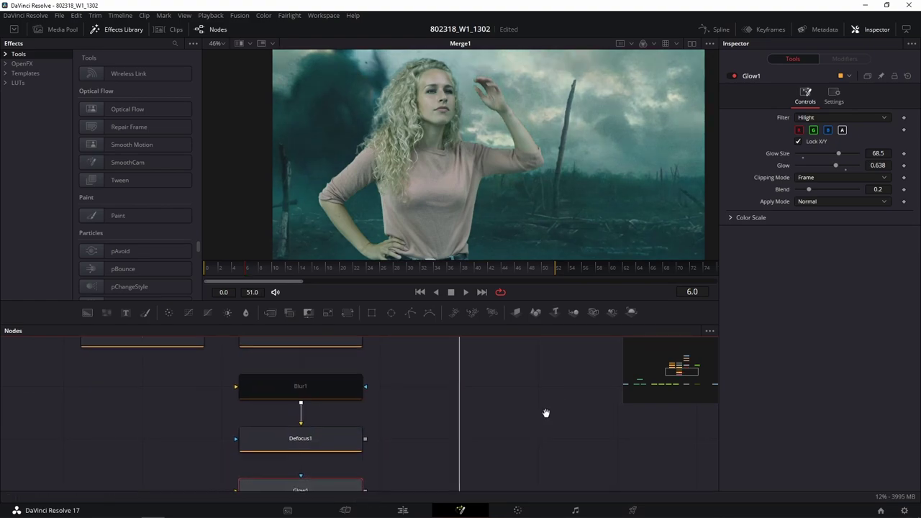
scroll(473, 441, right, 5)
scroll(474, 441, up, 2)
scroll(473, 441, left, 6)
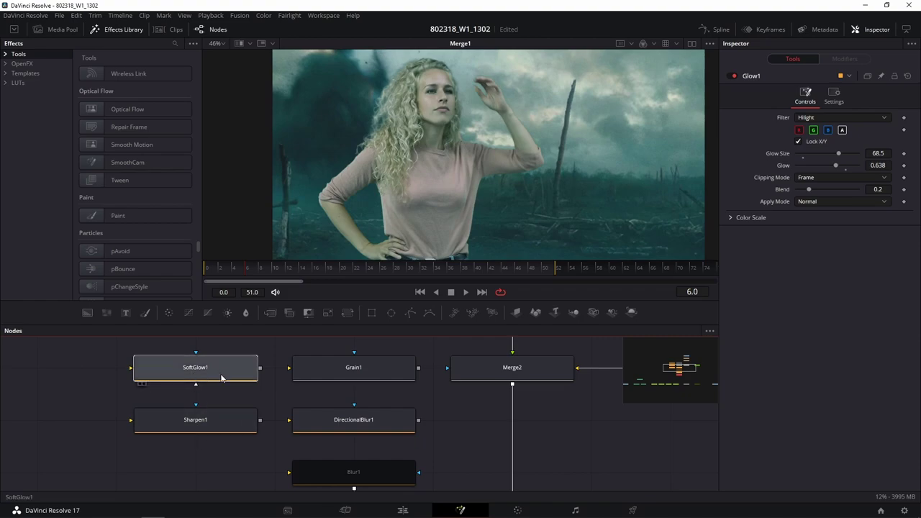
drag(209, 370, 526, 423)
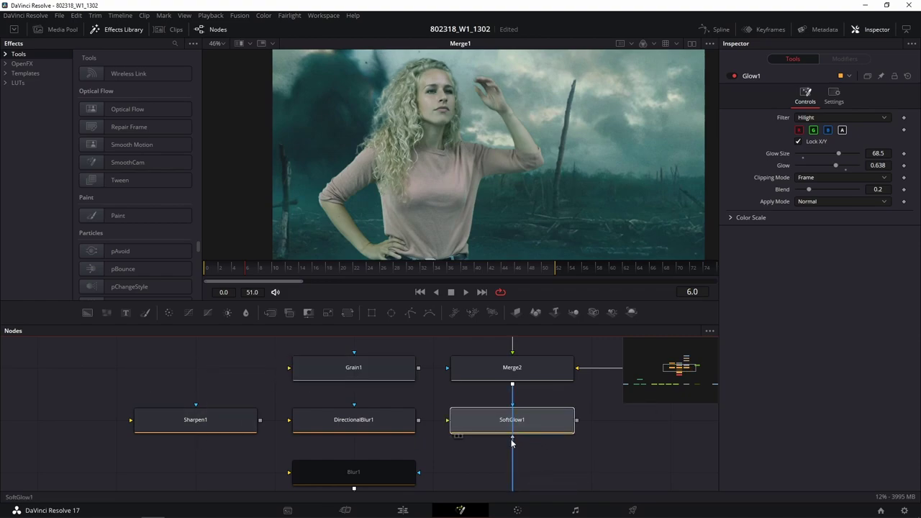
click(516, 424)
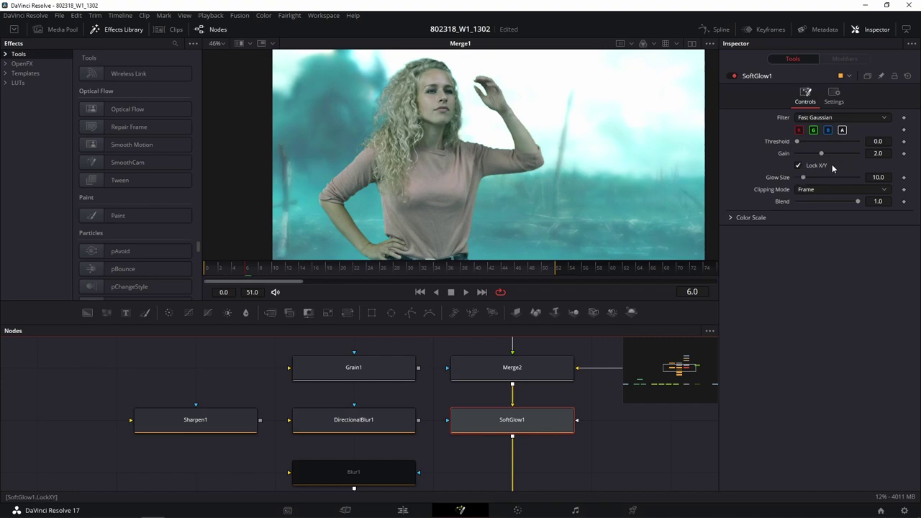
mouse_move(796, 143)
mouse_down()
mouse_move(826, 142)
mouse_move(836, 153)
mouse_move(817, 151)
mouse_up()
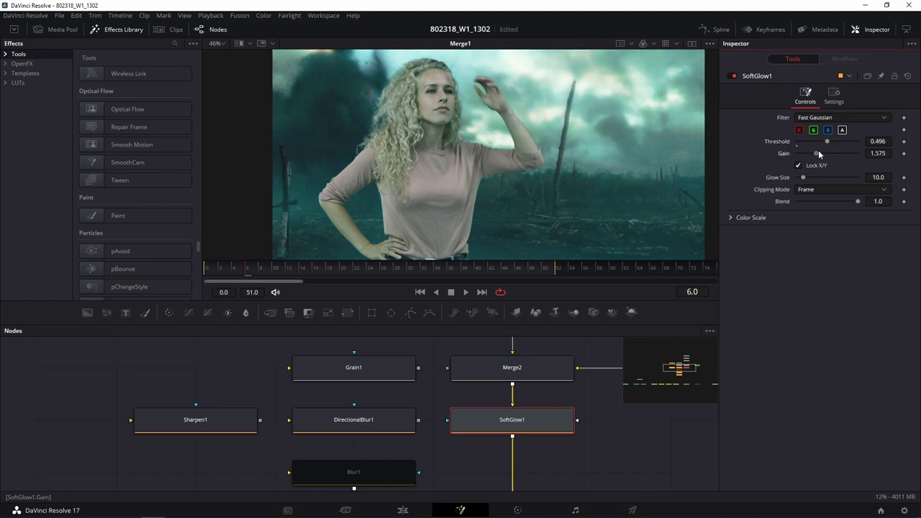
drag(541, 422, 226, 479)
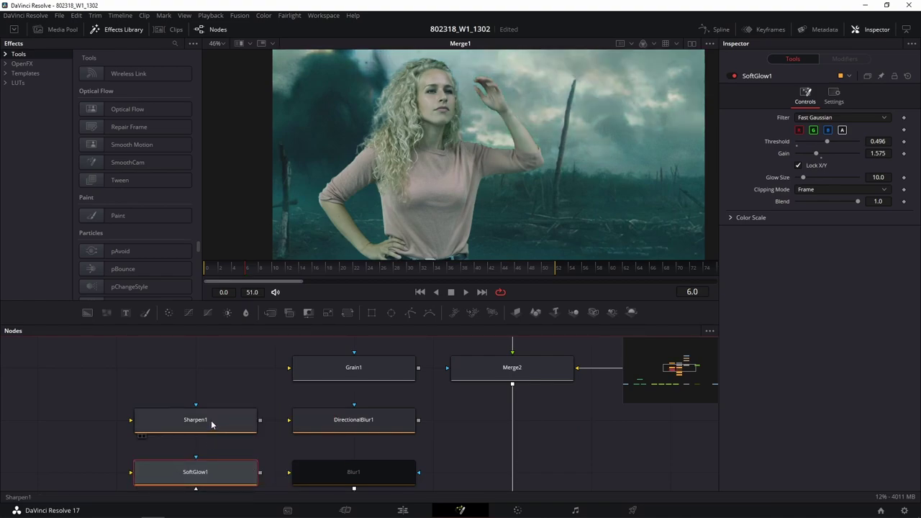
Step: Insert Sharpen1 into Merge2's output line and toggle it off and on to compare
drag(212, 424, 584, 444)
drag(644, 438, 600, 417)
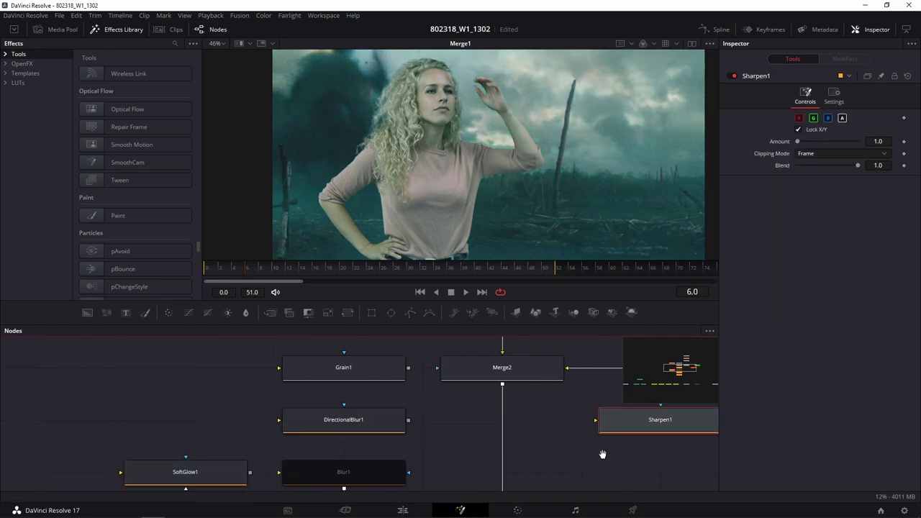
drag(544, 430, 423, 432)
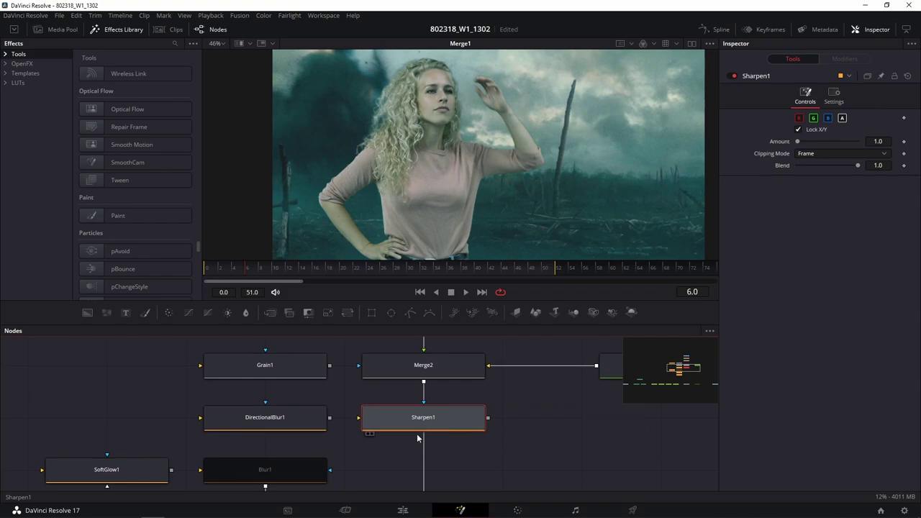
scroll(575, 211, up, 5)
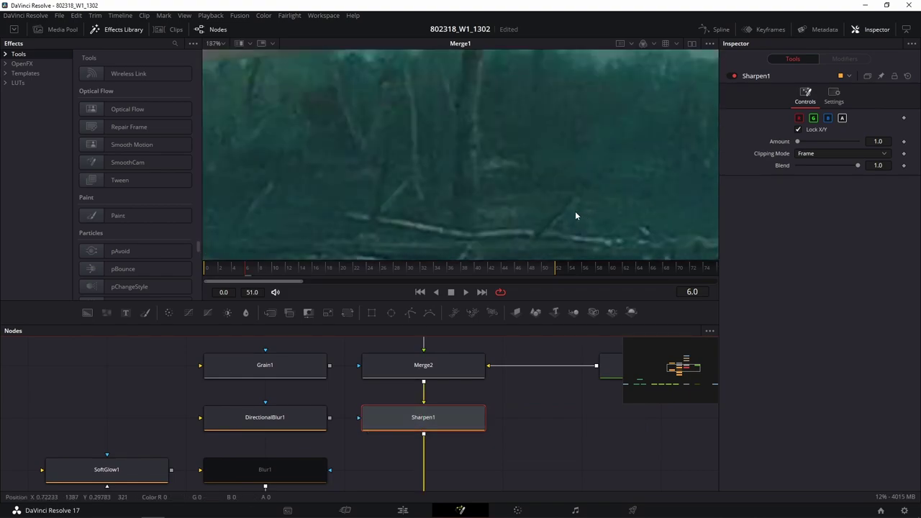
click(734, 76)
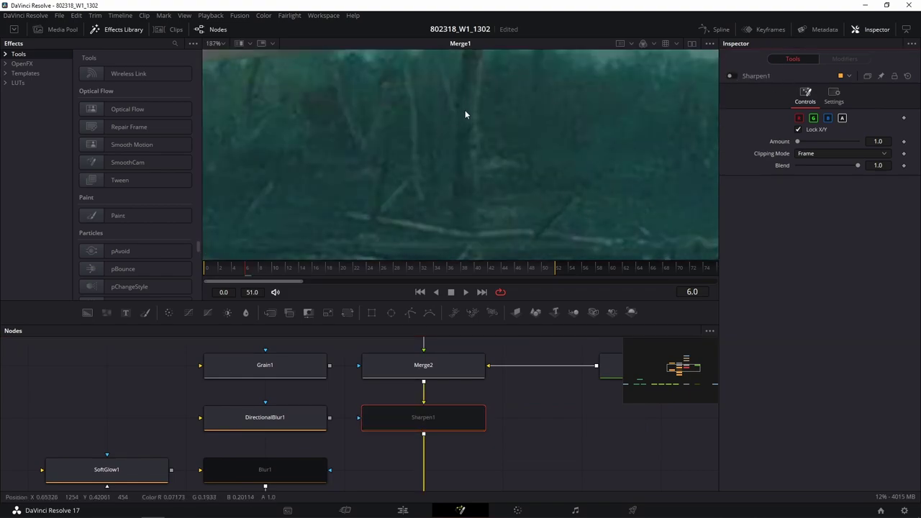
click(729, 76)
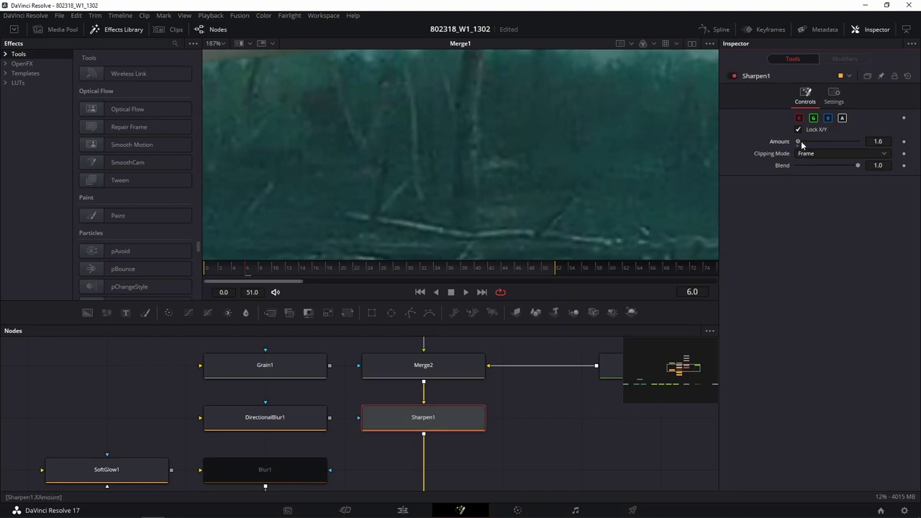
Step: Try Sharpen Amount at 33.1 and 10.2, then delete the Sharpen1 node
drag(797, 141, 818, 141)
scroll(608, 140, down, 5)
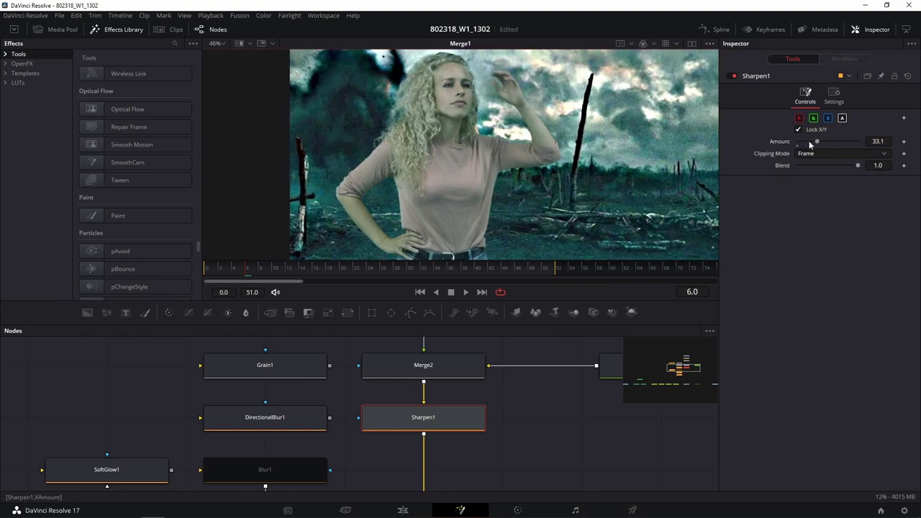
drag(817, 141, 792, 142)
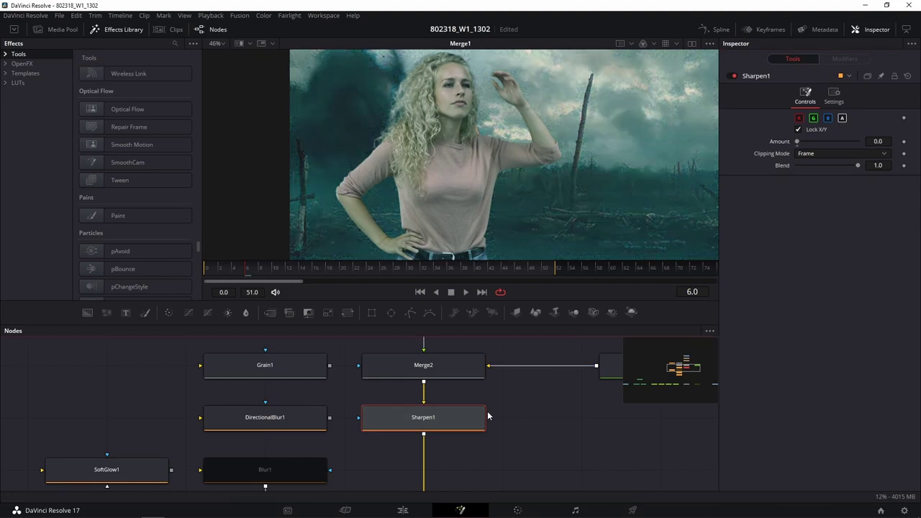
key(Delete)
Step: Wire Grain1 in below Merge2 and toggle its Power 5.0 grain off and on to compare
drag(317, 370, 429, 417)
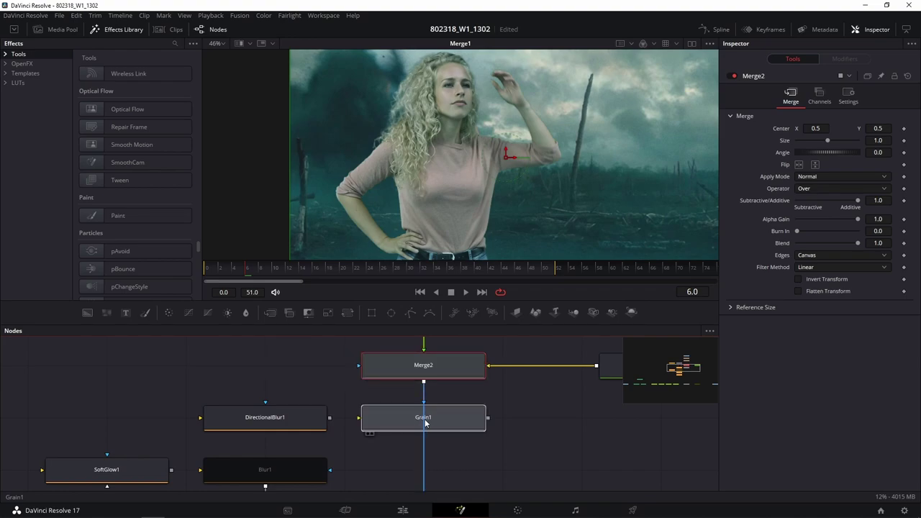
click(425, 423)
mouse_move(452, 423)
mouse_down()
mouse_move(492, 426)
mouse_move(413, 426)
mouse_up()
scroll(620, 144, up, 2)
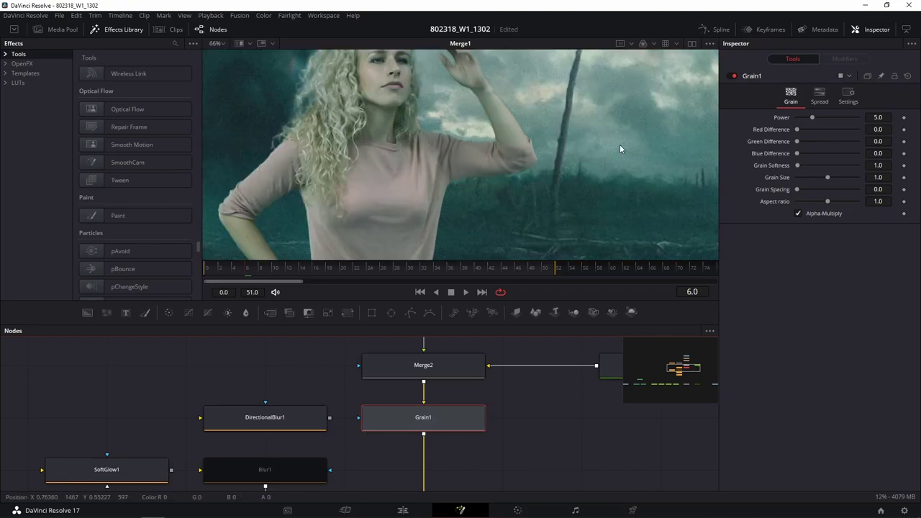
scroll(620, 144, up, 1)
scroll(630, 115, up, 1)
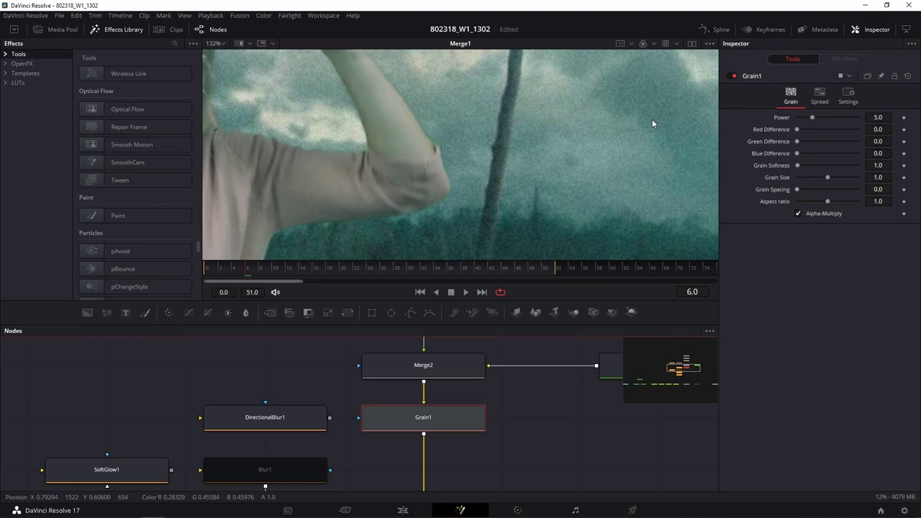
click(734, 75)
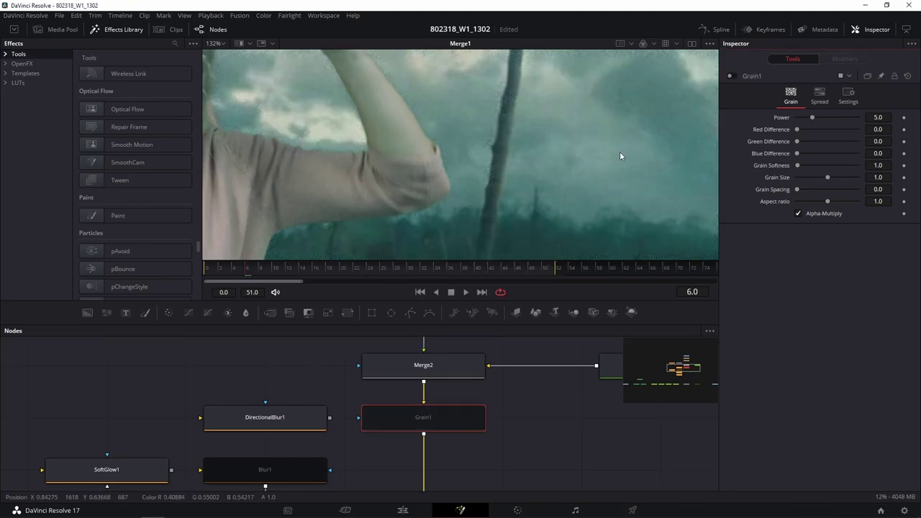
click(731, 76)
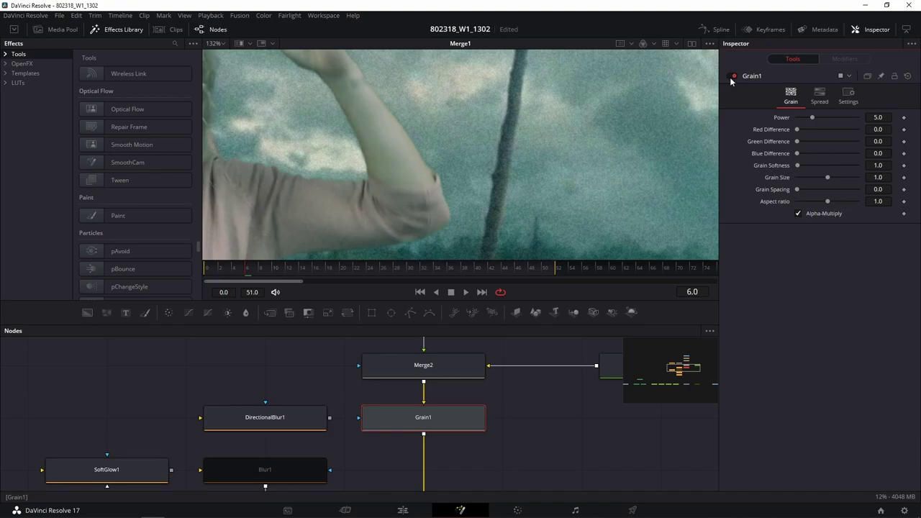
scroll(584, 139, down, 2)
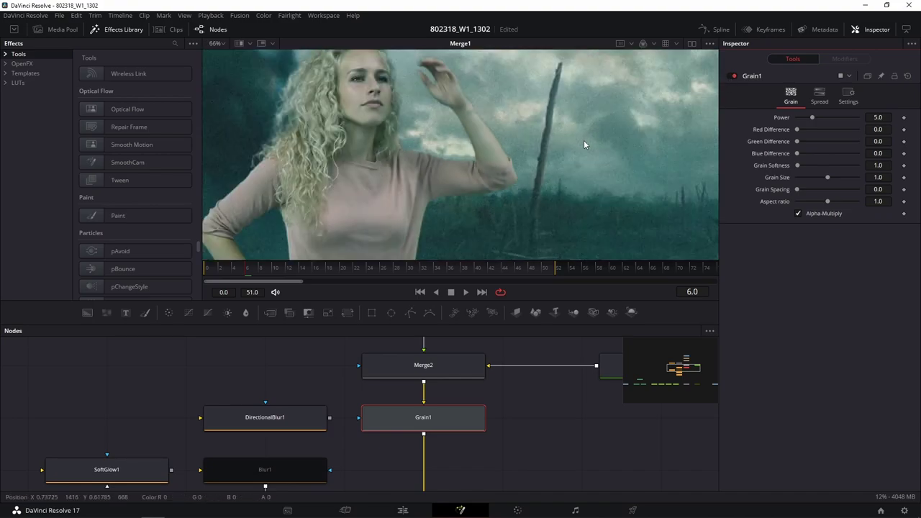
scroll(584, 140, down, 2)
scroll(584, 138, up, 2)
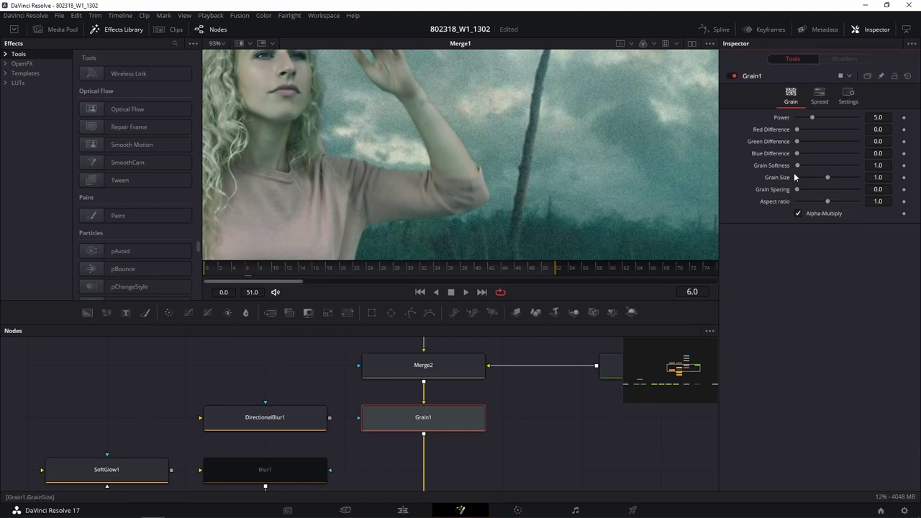
Step: Drag Grain1's Grain Size slider, comparing values, and settle at 0.413 for finer grain
drag(827, 179, 813, 179)
mouse_move(814, 178)
mouse_down()
mouse_move(841, 181)
mouse_move(806, 180)
mouse_up()
scroll(601, 159, down, 2)
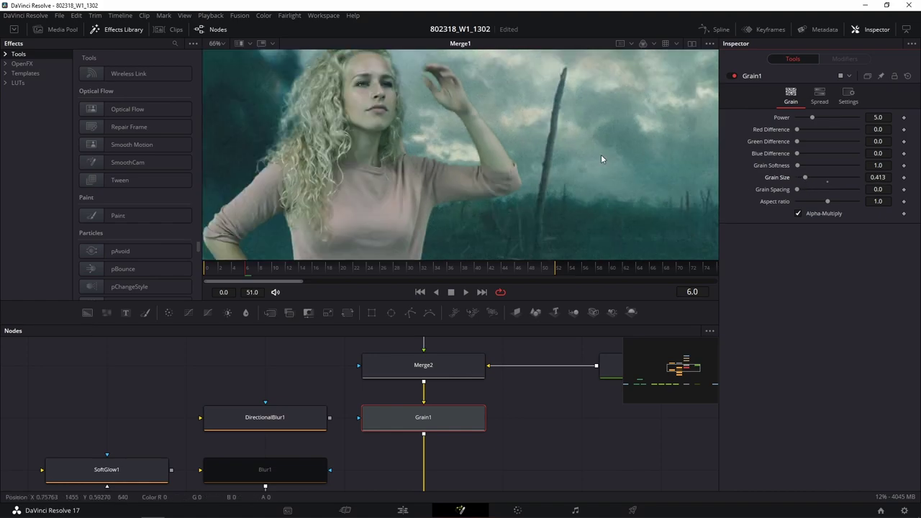
scroll(590, 128, down, 1)
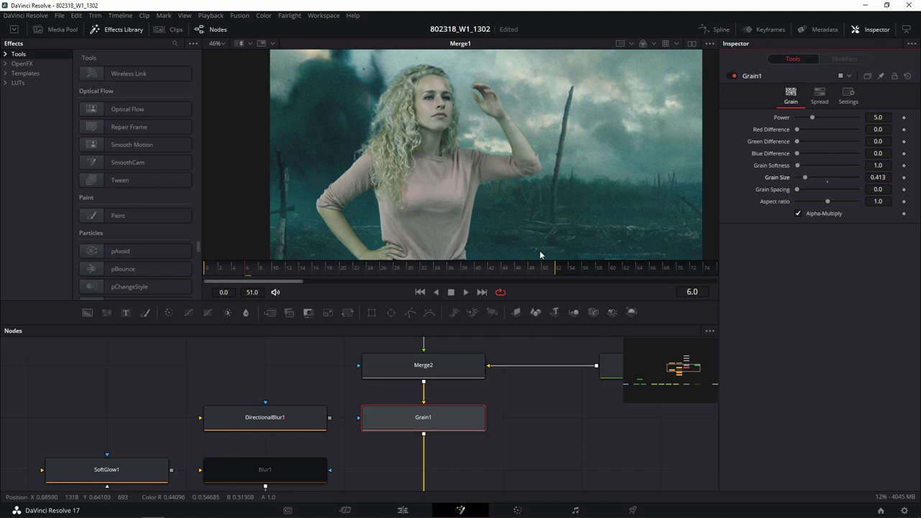
Step: Pull the Grain1 node out of Merge2's output chain in the node editor
drag(447, 423, 289, 371)
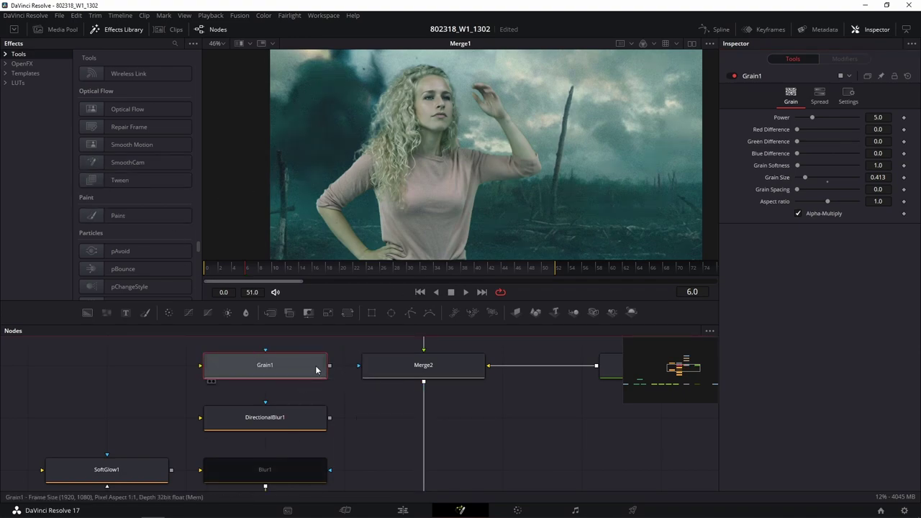
scroll(316, 370, down, 3)
scroll(427, 364, left, 2)
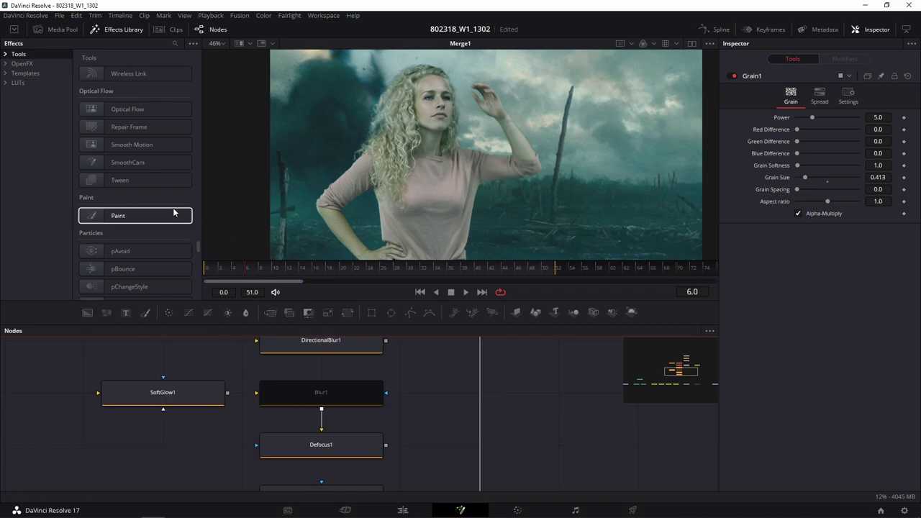
scroll(172, 212, down, 5)
scroll(174, 222, down, 5)
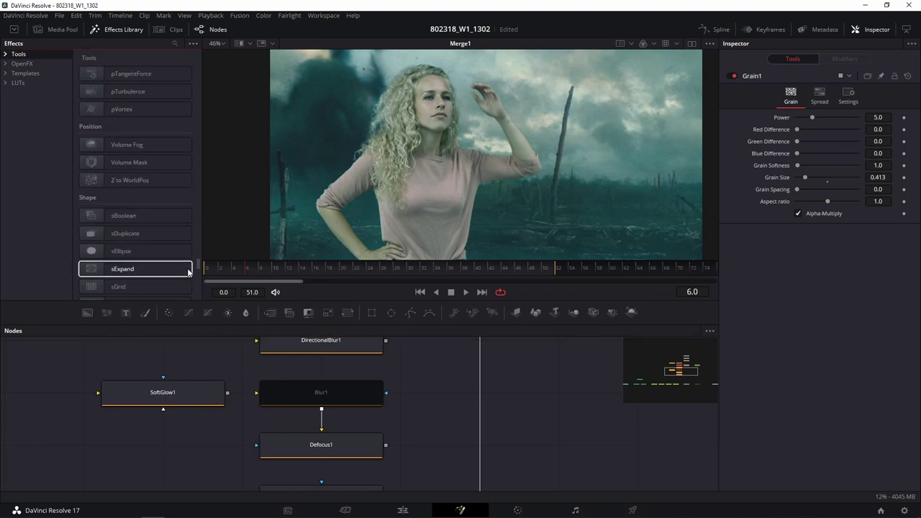
scroll(173, 237, down, 5)
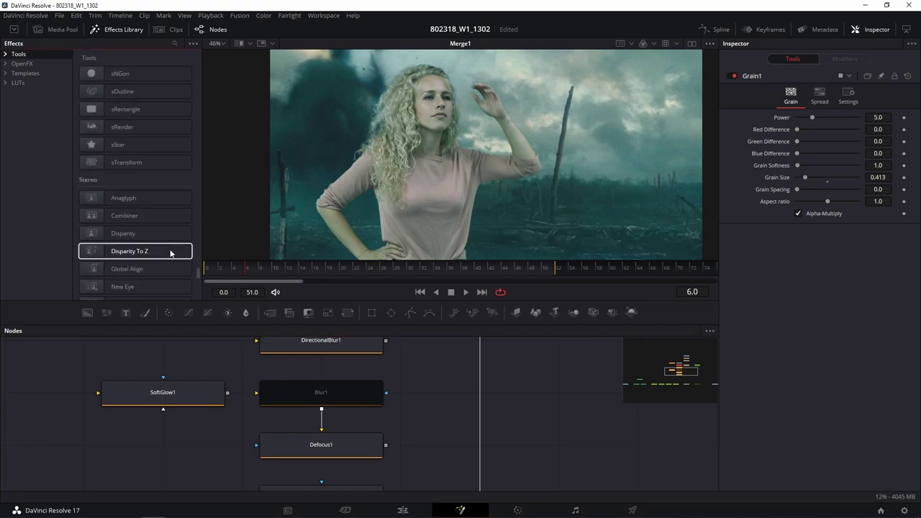
scroll(171, 253, down, 5)
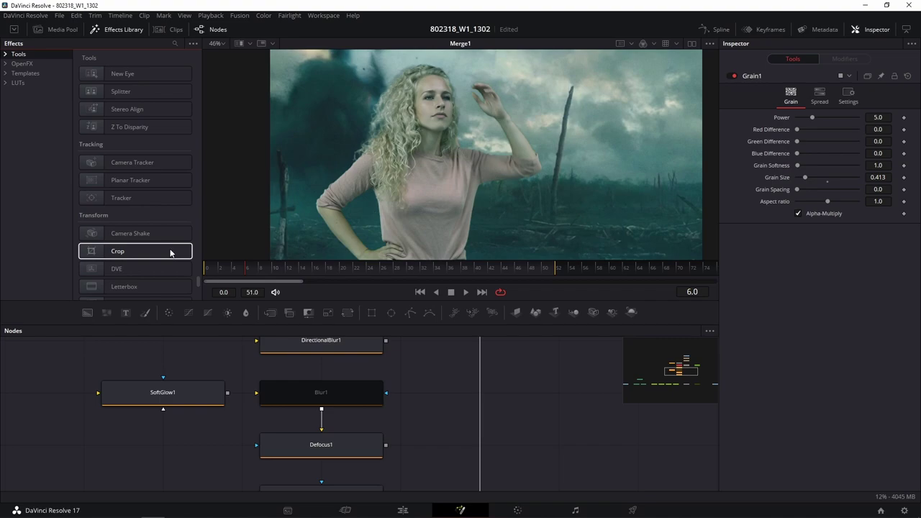
scroll(170, 251, down, 3)
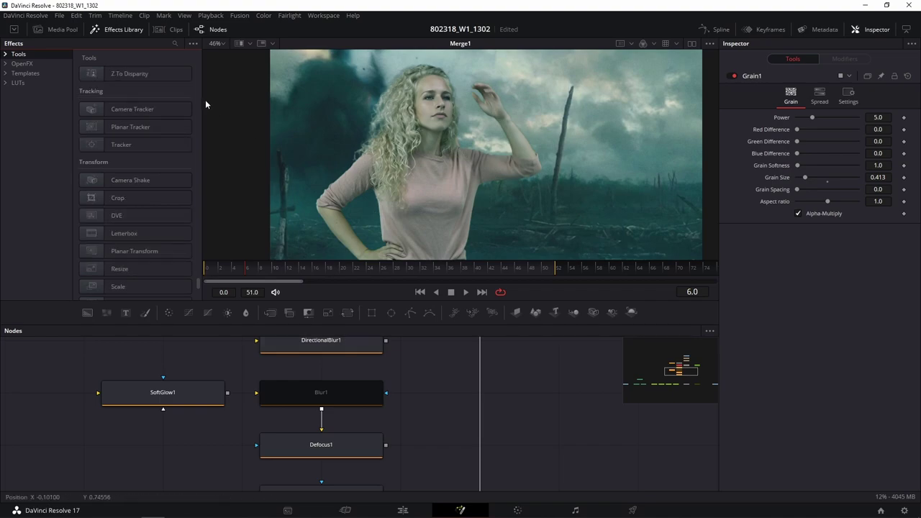
Step: Open the Fusion Settings preferences and cancel them without applying changes
click(243, 17)
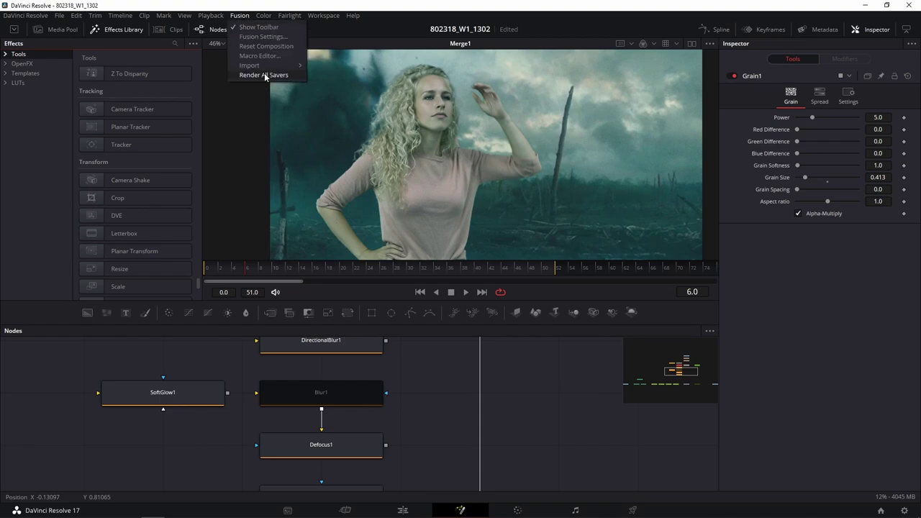
mouse_move(273, 66)
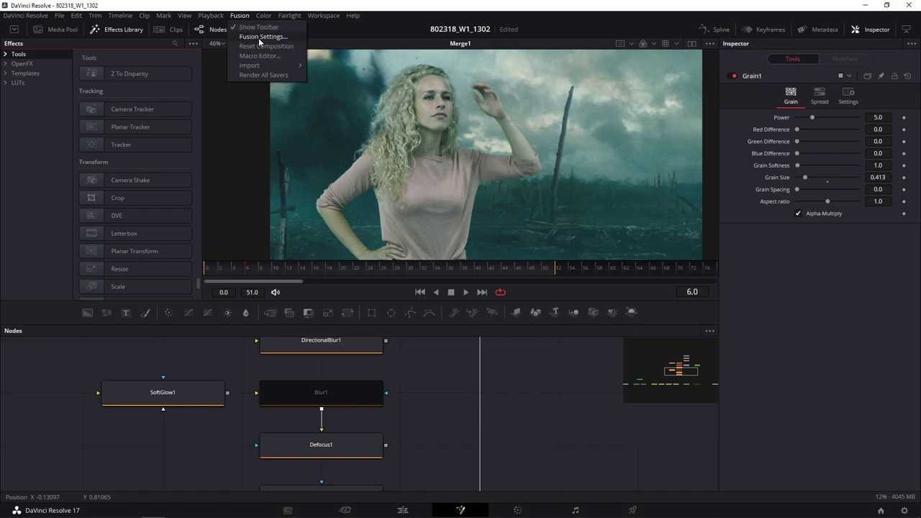
click(261, 37)
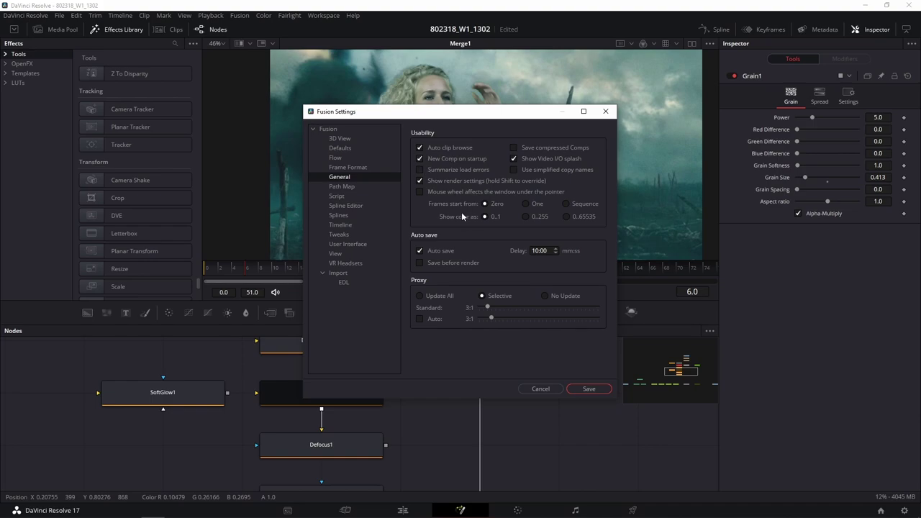
click(538, 389)
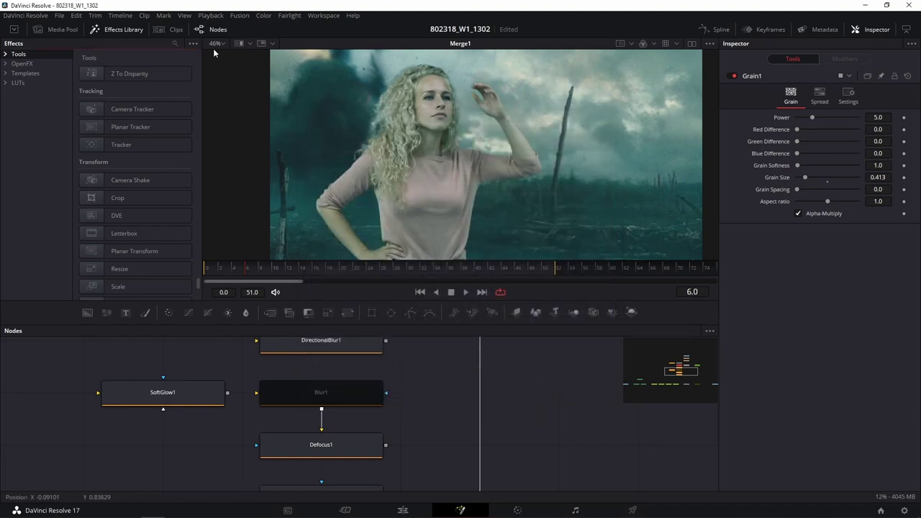
click(239, 15)
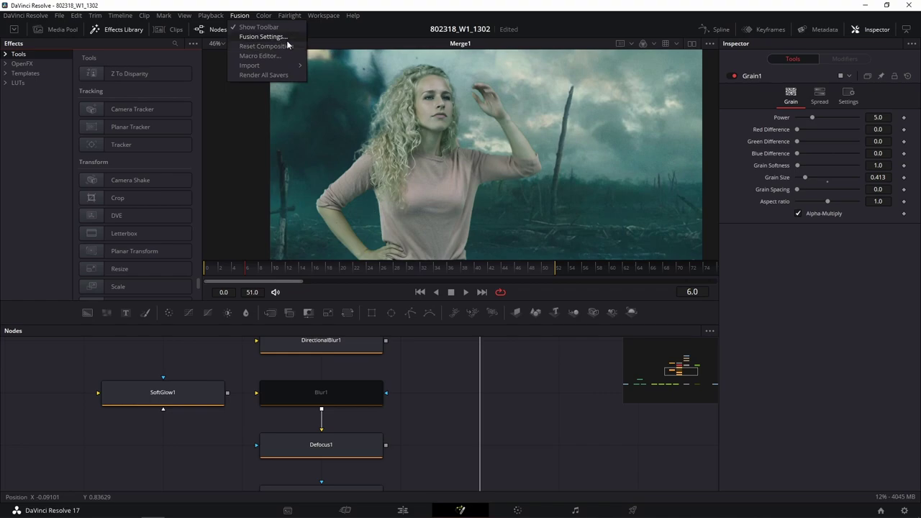
Step: Go to Workspace > Scripts > Reactor and point at Open Reactor…
click(257, 19)
click(259, 16)
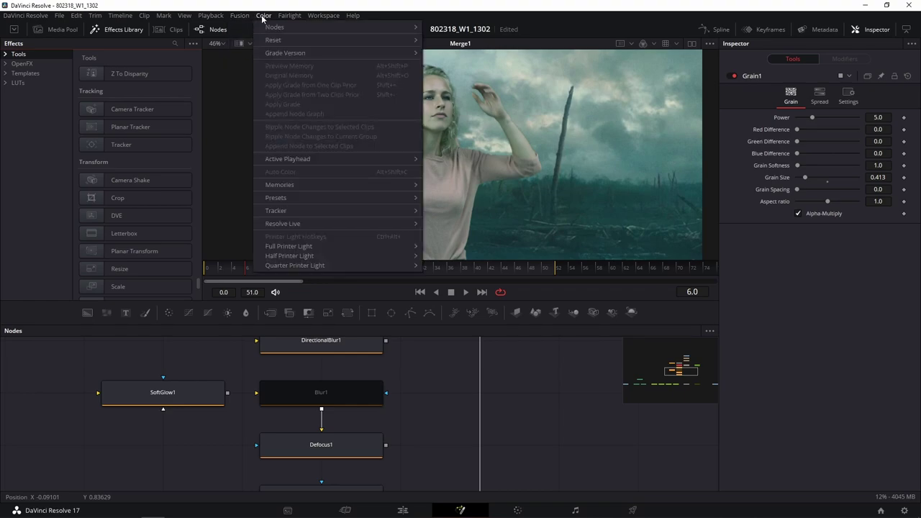
mouse_move(319, 16)
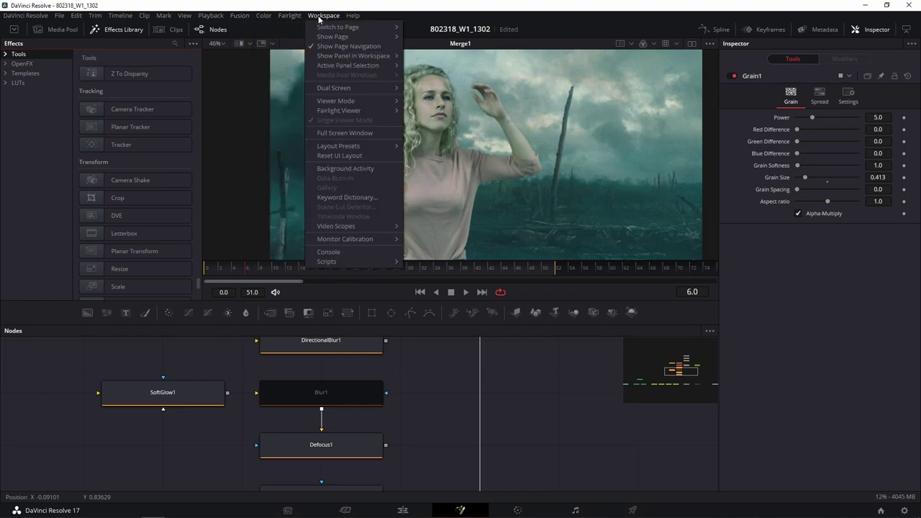
mouse_move(378, 266)
mouse_move(438, 312)
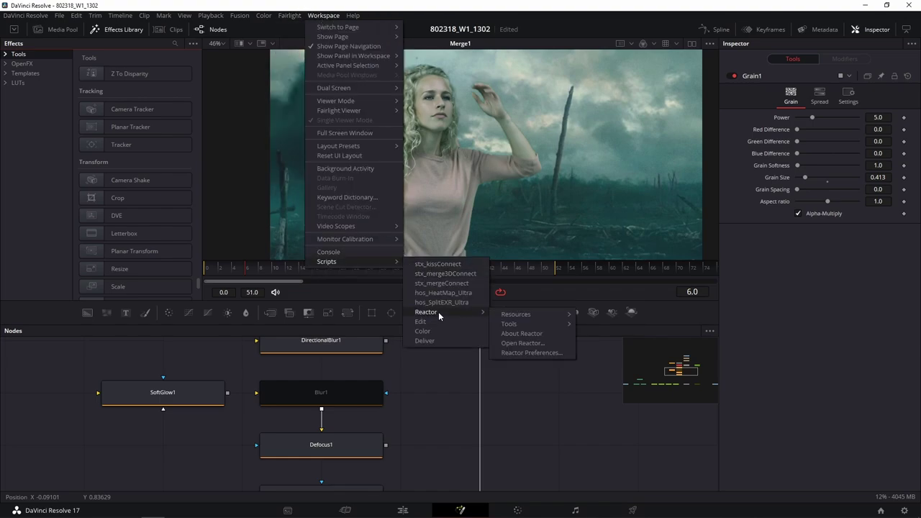
mouse_move(518, 324)
click(515, 343)
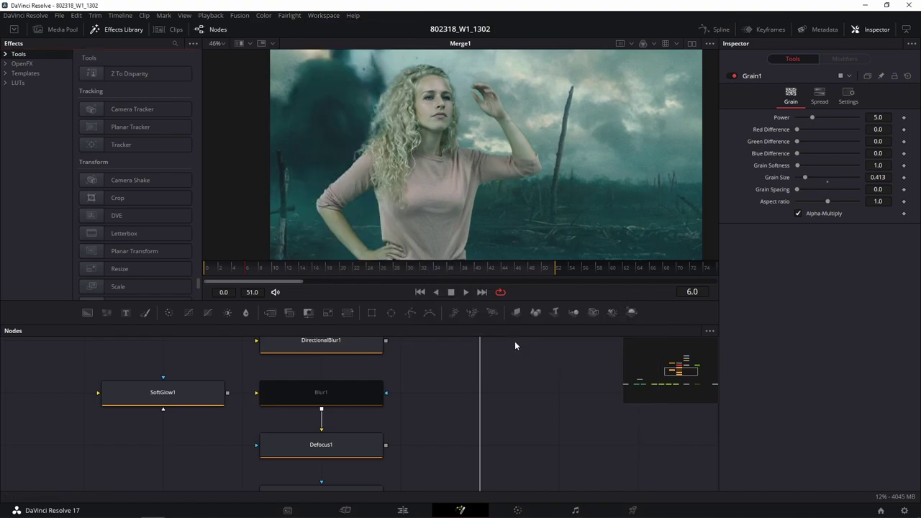
click(323, 15)
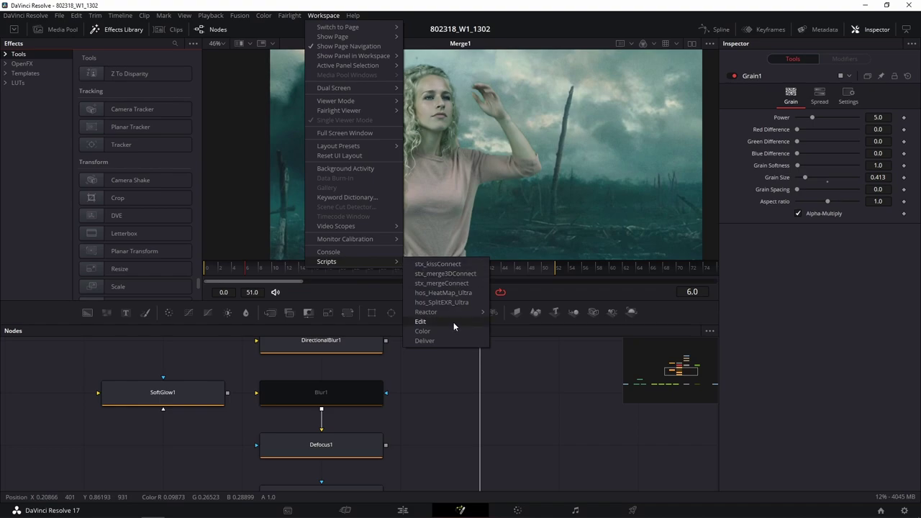
mouse_move(463, 311)
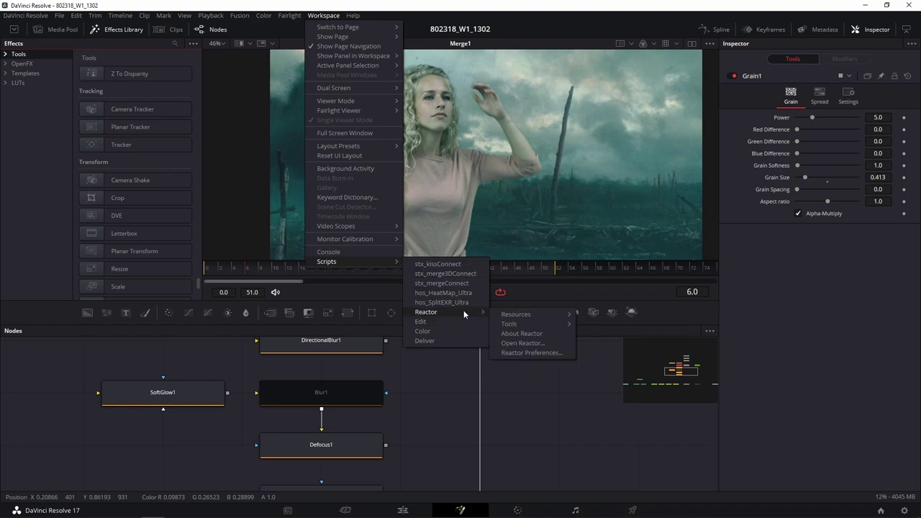
Step: Launch Open Reactor… and move the Fusion Reactor window down and to the right
click(533, 346)
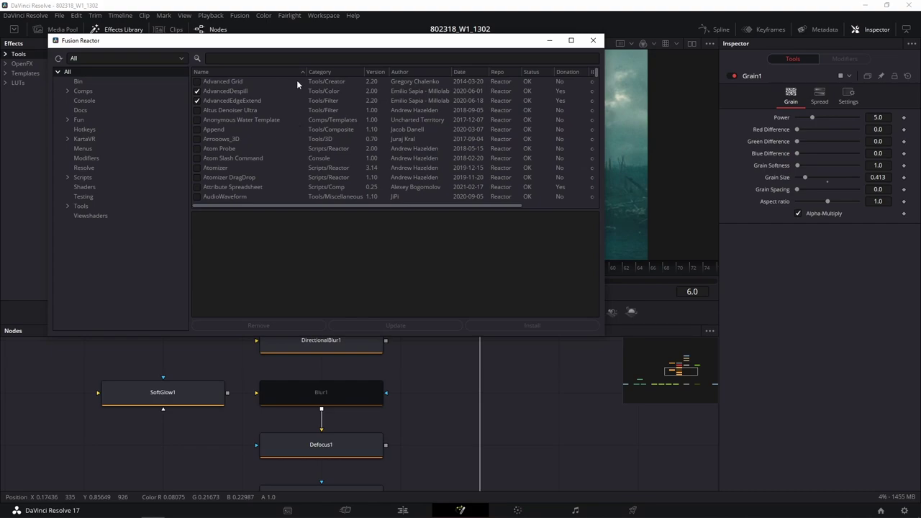
drag(318, 41, 505, 87)
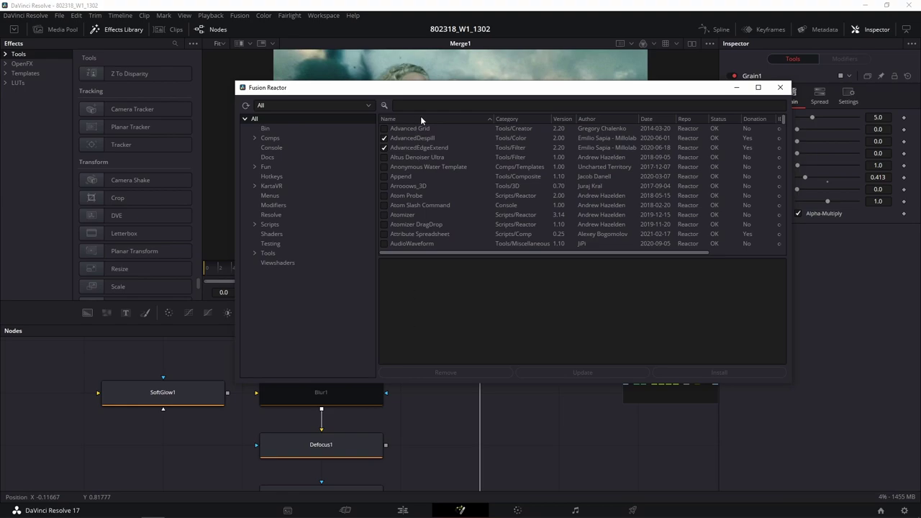
click(369, 106)
click(344, 131)
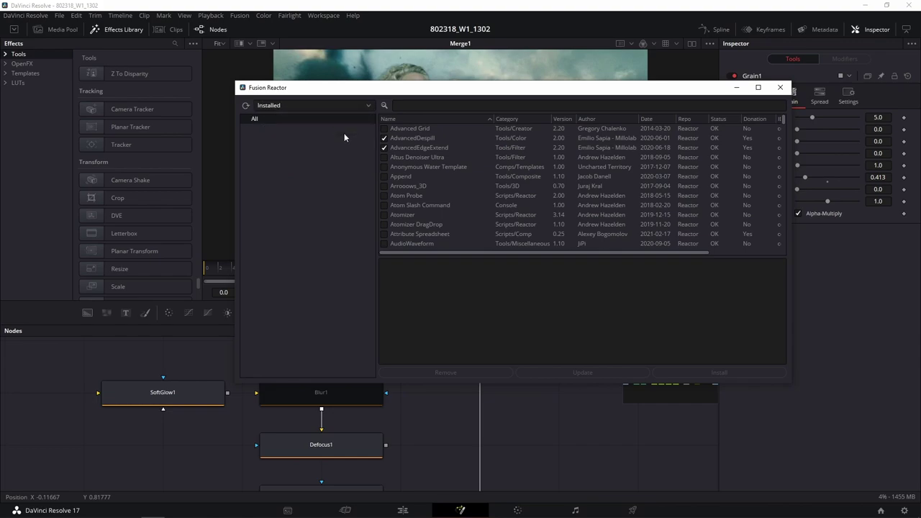
scroll(426, 163, down, 2)
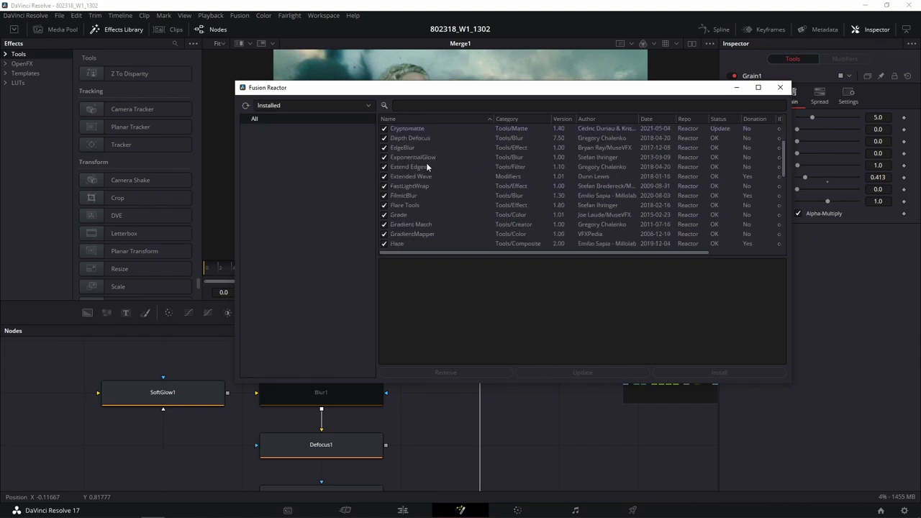
scroll(426, 163, down, 1)
scroll(410, 194, down, 2)
scroll(411, 173, up, 5)
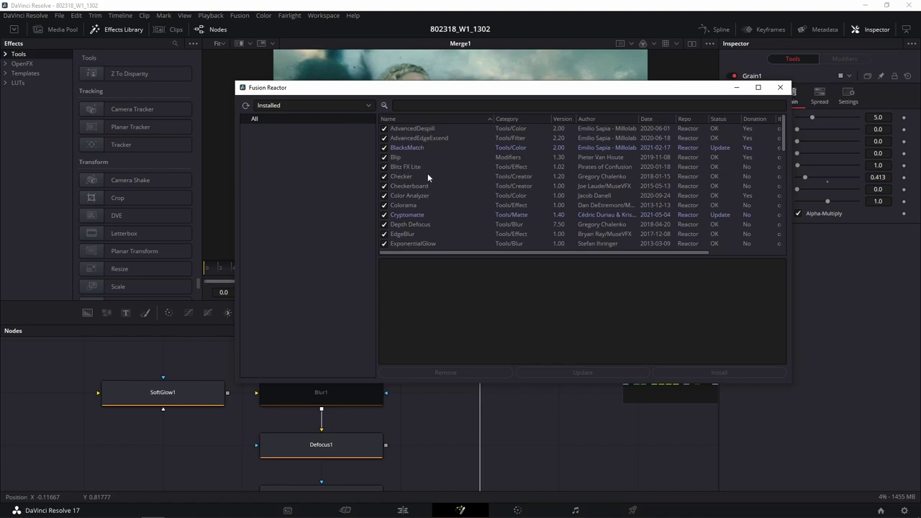
scroll(414, 201, down, 2)
scroll(414, 202, down, 1)
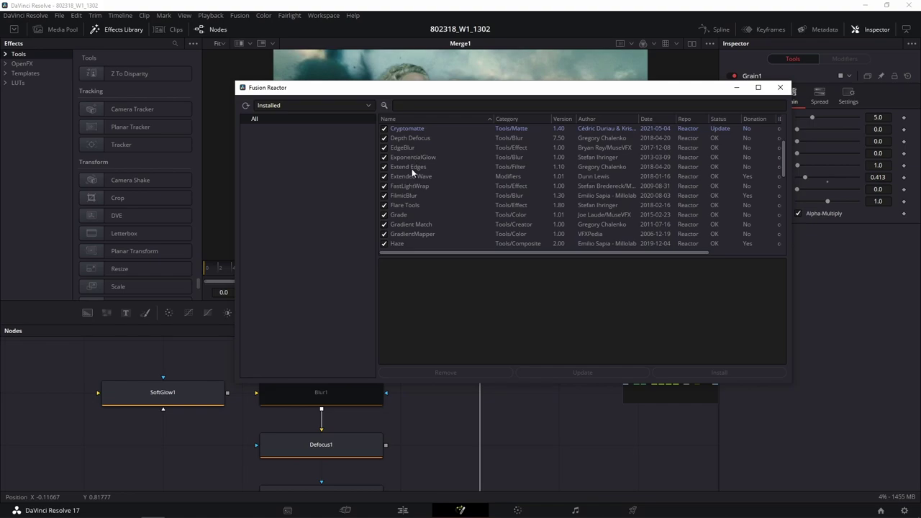
click(367, 107)
click(350, 119)
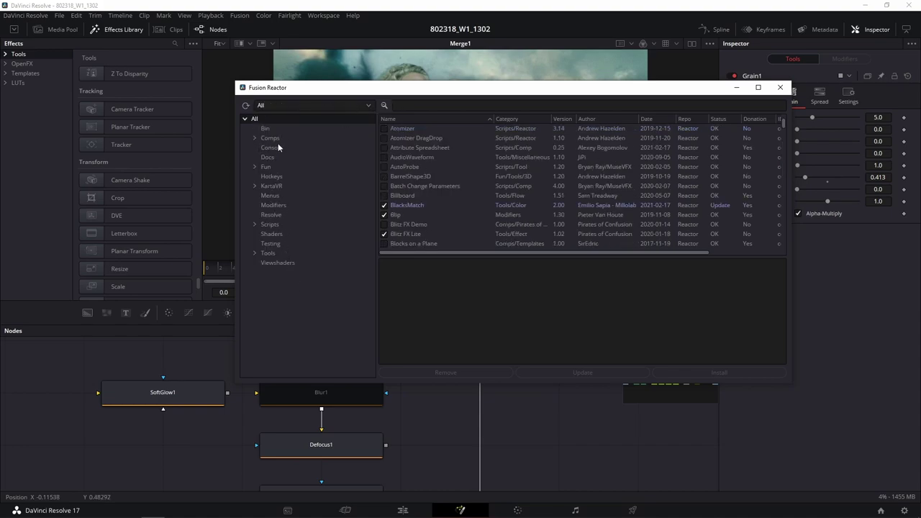
Step: Filter Reactor by the Comps, Fun, Hotkeys, KartaVR, Menus and Resolve categories in turn
click(277, 138)
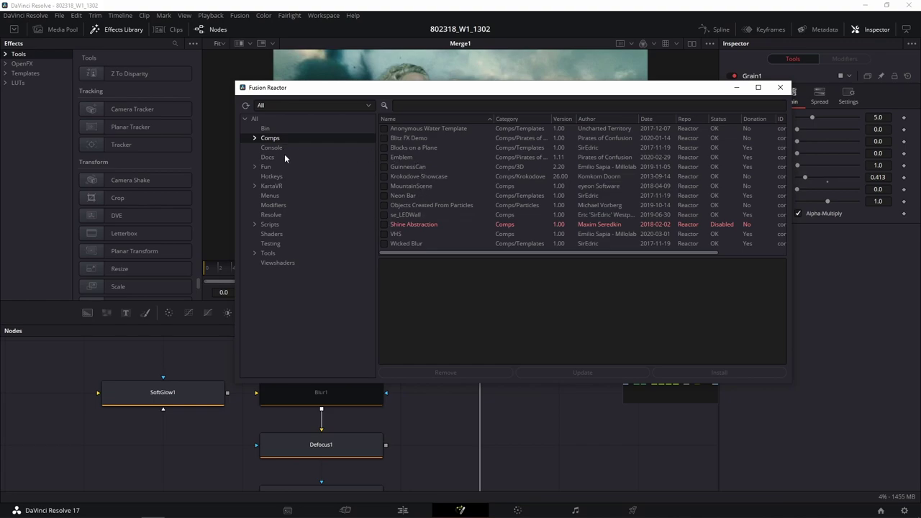
click(272, 169)
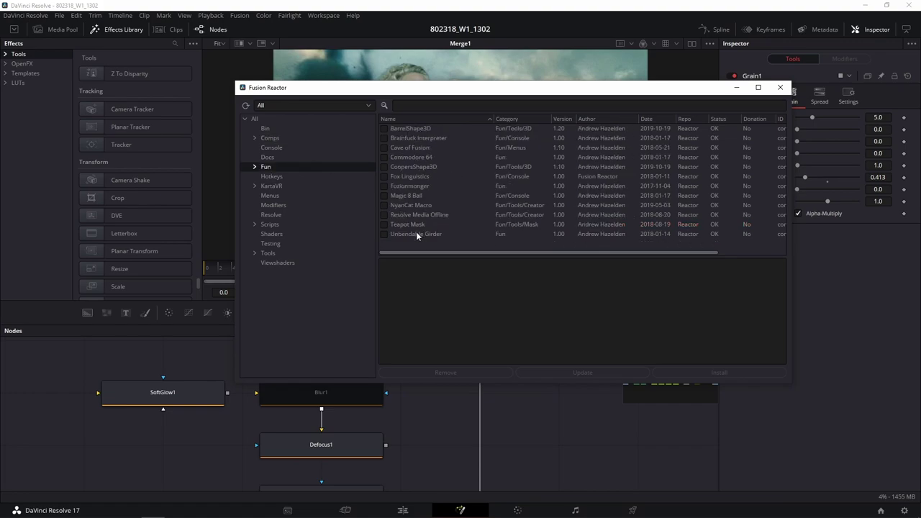
click(286, 175)
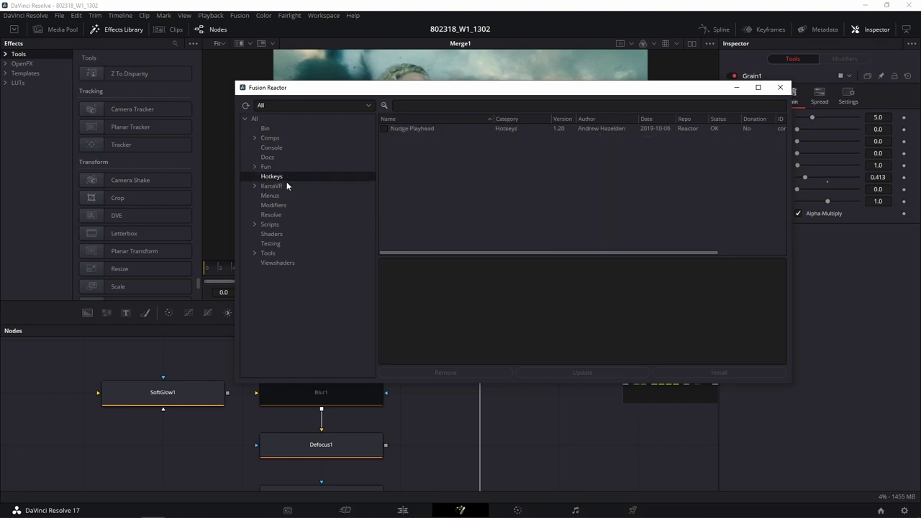
click(286, 187)
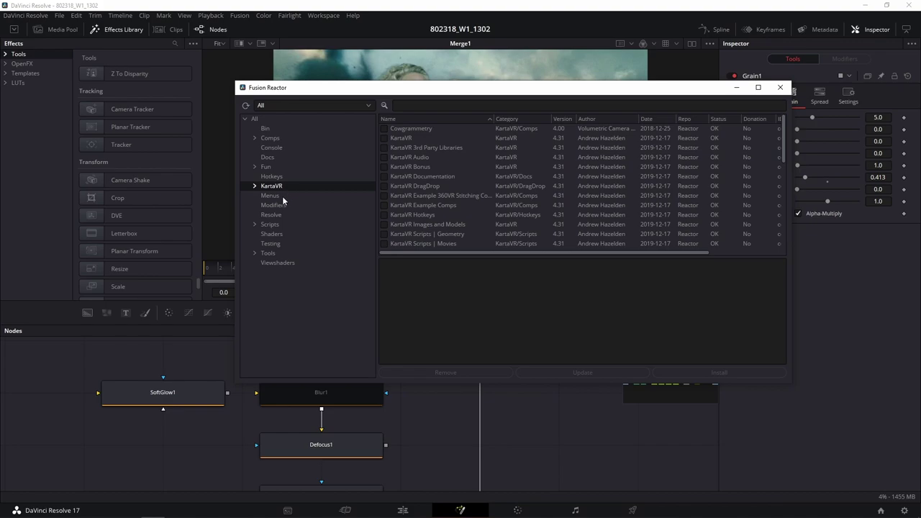
click(297, 196)
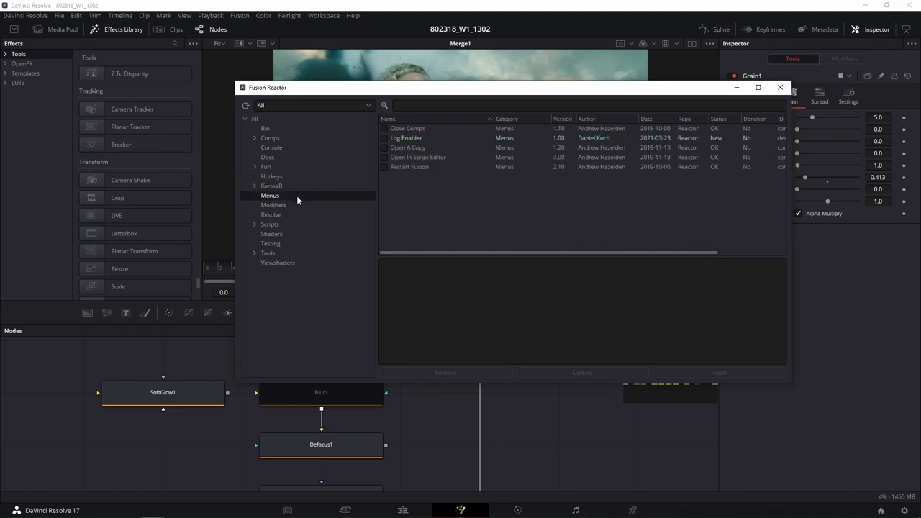
click(288, 216)
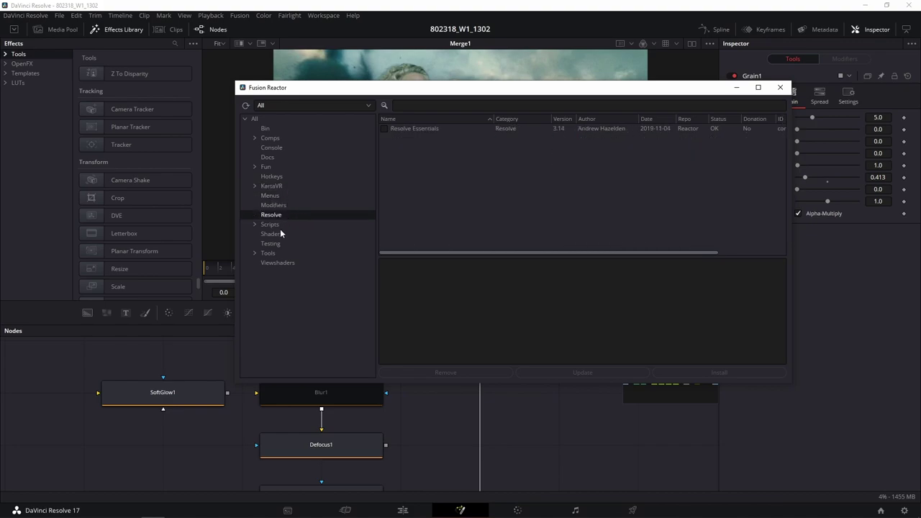
Step: Select Resolve Essentials and scroll through its full description and installed files
click(433, 128)
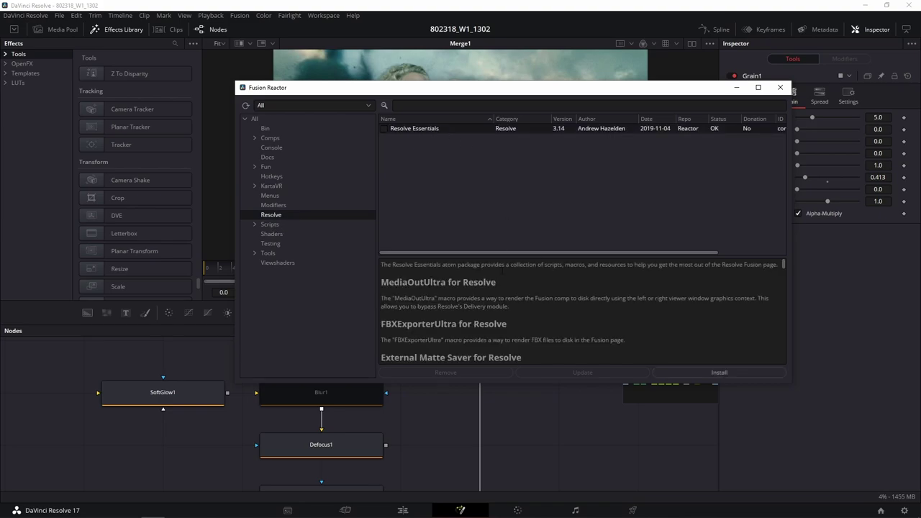
scroll(581, 311, down, 3)
scroll(582, 312, down, 3)
scroll(581, 312, down, 3)
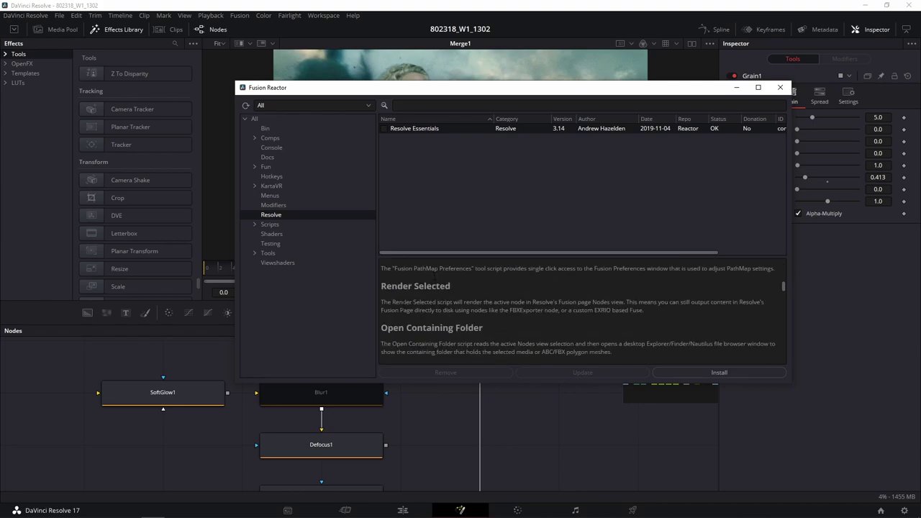
scroll(581, 311, down, 3)
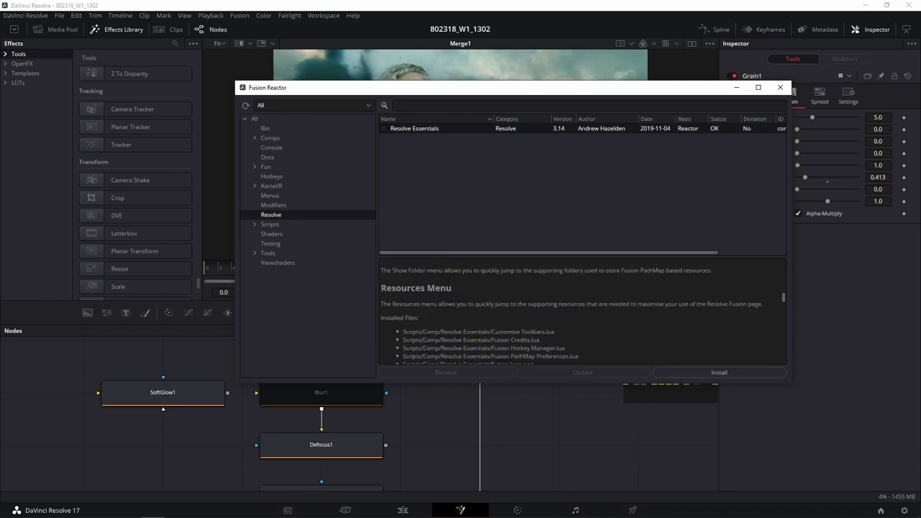
scroll(426, 305, down, 5)
scroll(426, 306, up, 1)
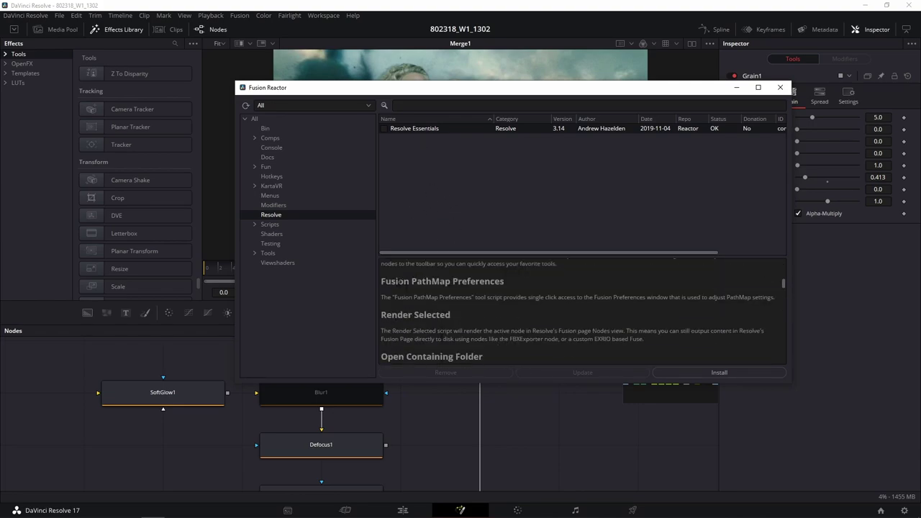
scroll(582, 311, up, 3)
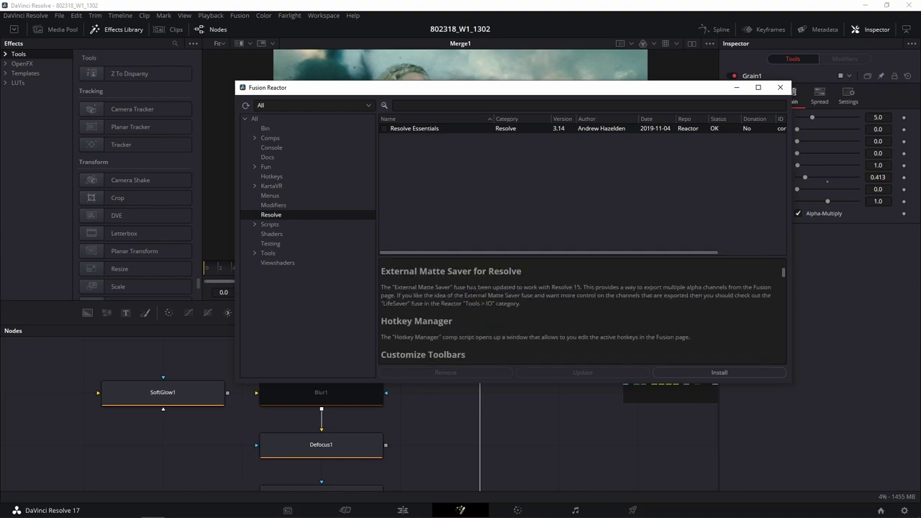
scroll(581, 312, down, 5)
scroll(581, 311, down, 2)
scroll(582, 311, down, 3)
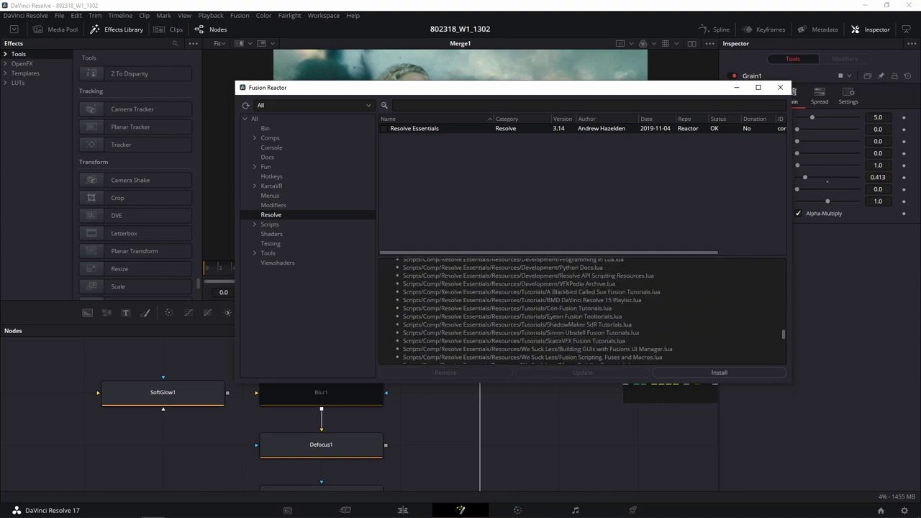
scroll(582, 312, down, 2)
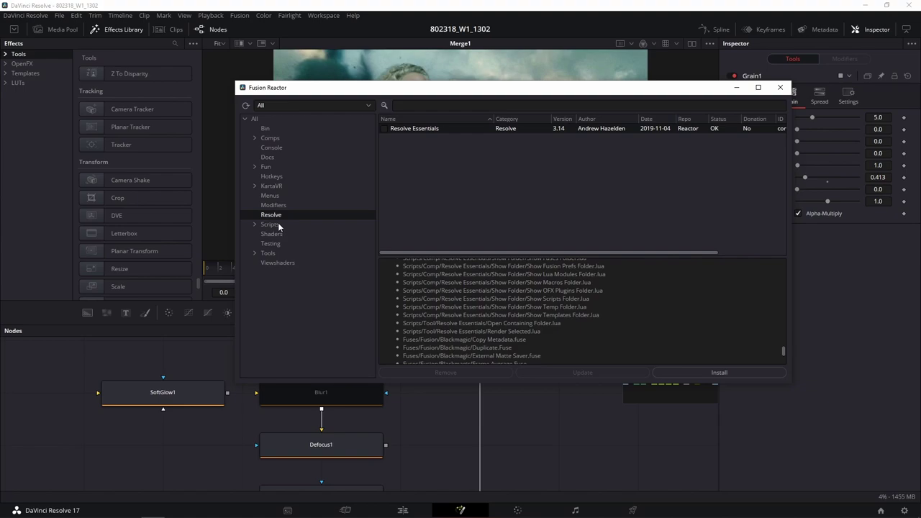
click(258, 224)
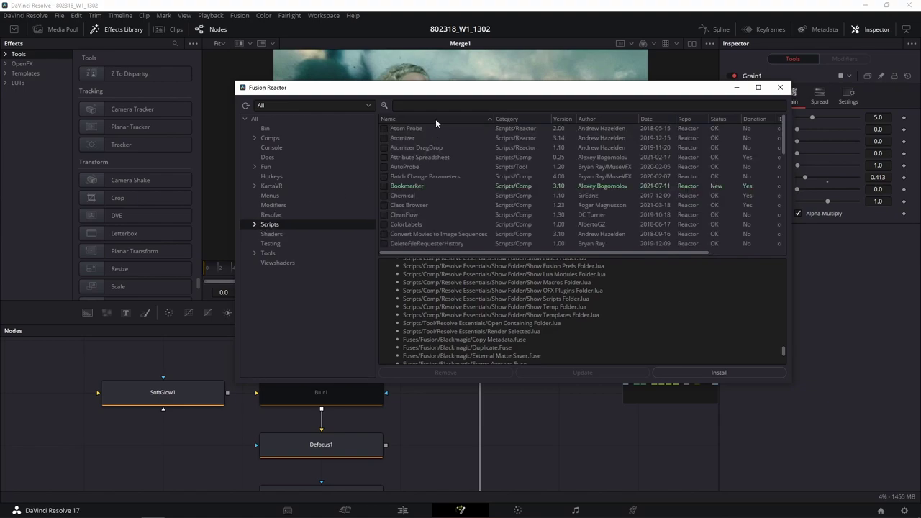
scroll(412, 241, down, 5)
scroll(410, 235, down, 5)
scroll(410, 234, down, 5)
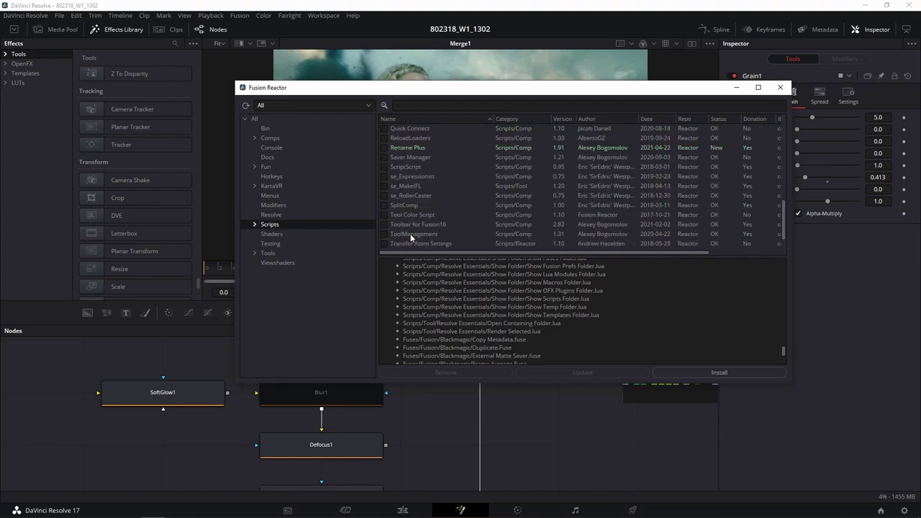
scroll(410, 233, up, 3)
scroll(409, 232, up, 3)
scroll(409, 232, up, 3)
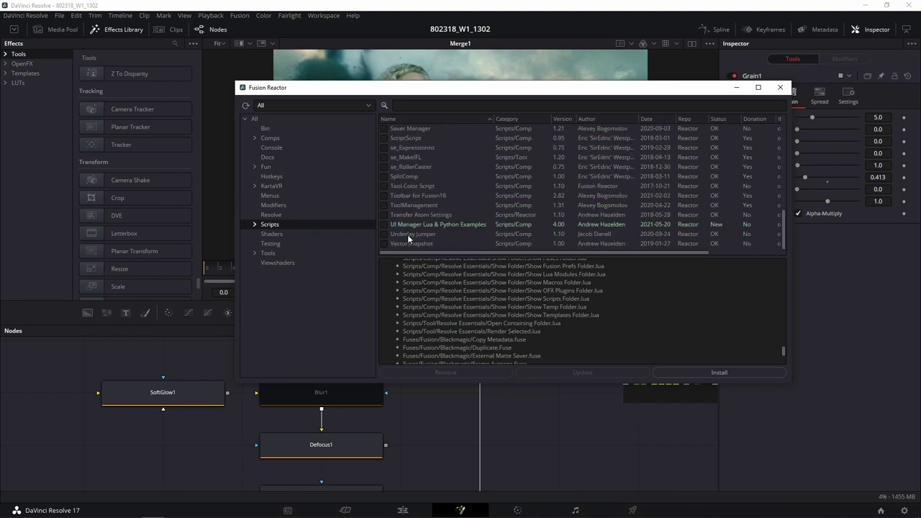
scroll(407, 235, up, 3)
scroll(410, 231, up, 4)
scroll(414, 215, down, 3)
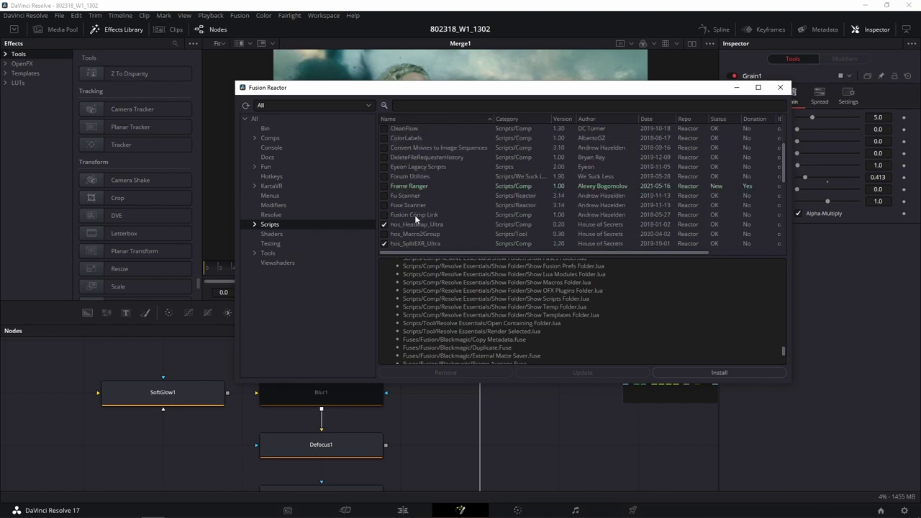
scroll(427, 224, down, 3)
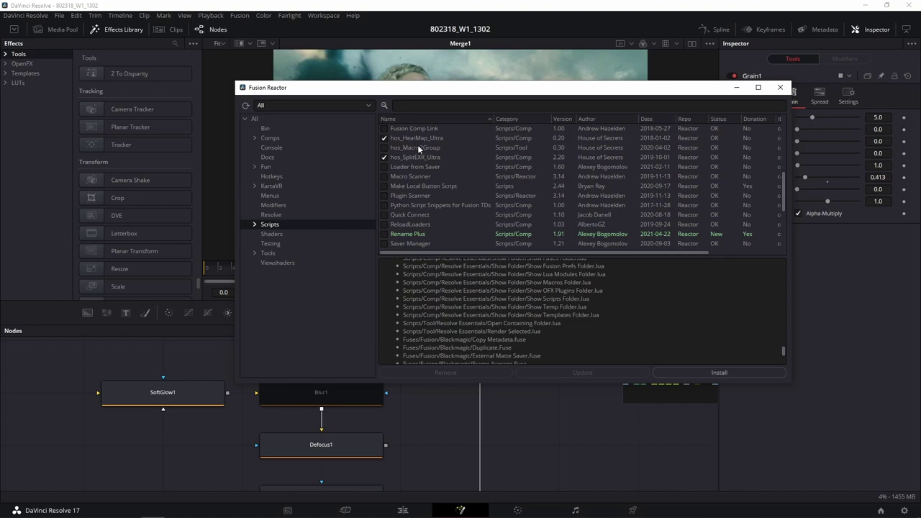
scroll(425, 176, down, 2)
scroll(425, 182, down, 2)
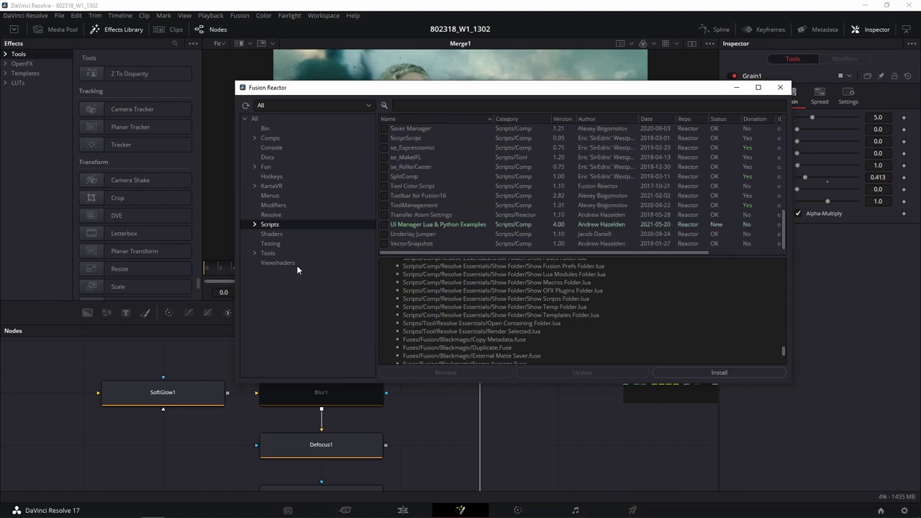
Step: Show the Tools category and view Checkerboard, Cryptomatte and Cryptomatte Sample Images details
click(279, 251)
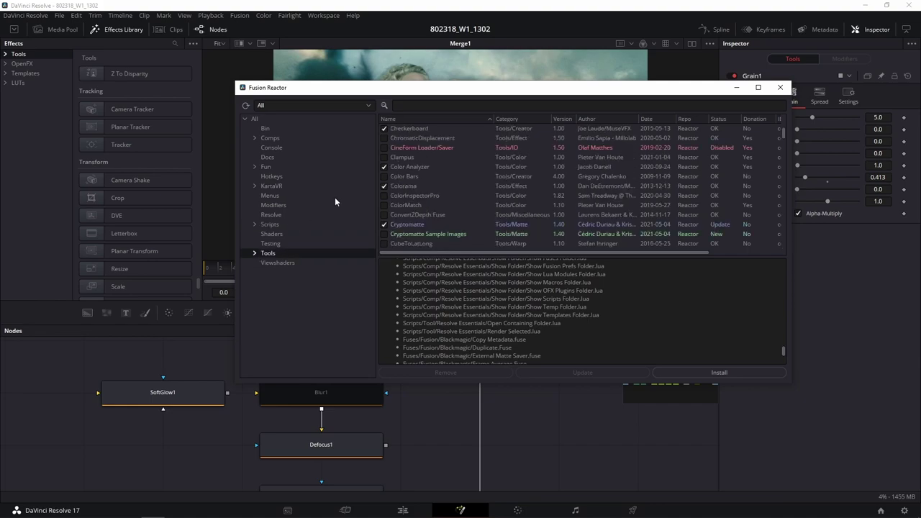
click(422, 128)
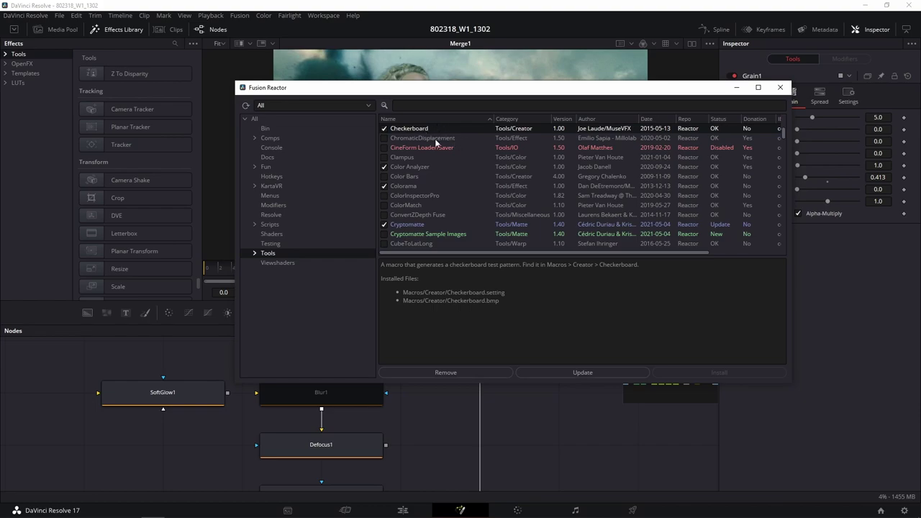
scroll(438, 191, down, 2)
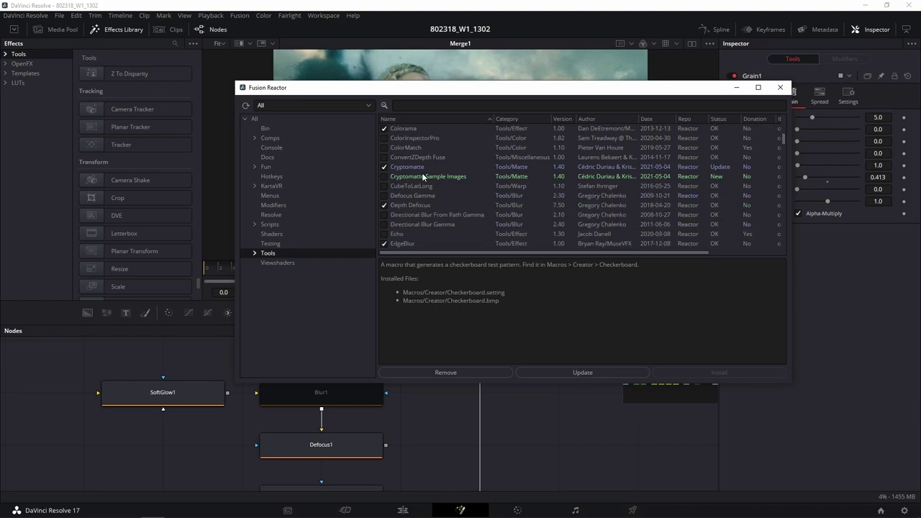
click(430, 166)
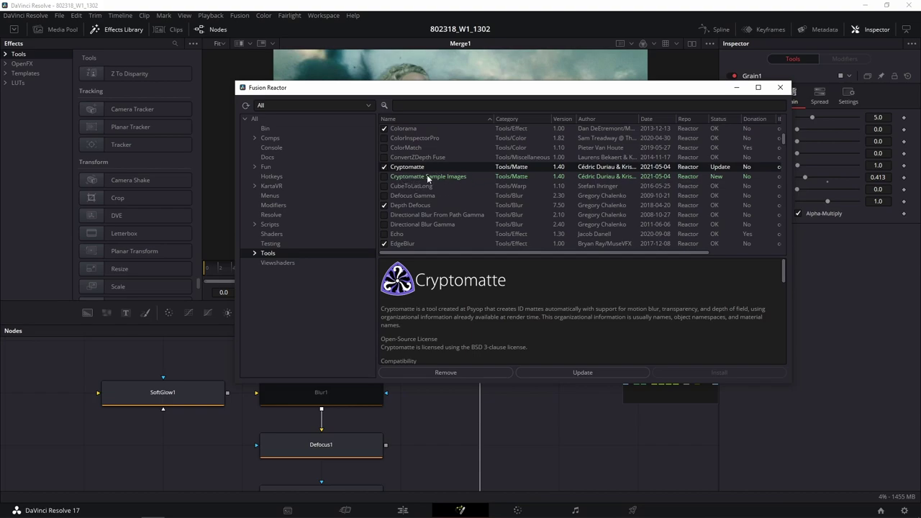
click(427, 177)
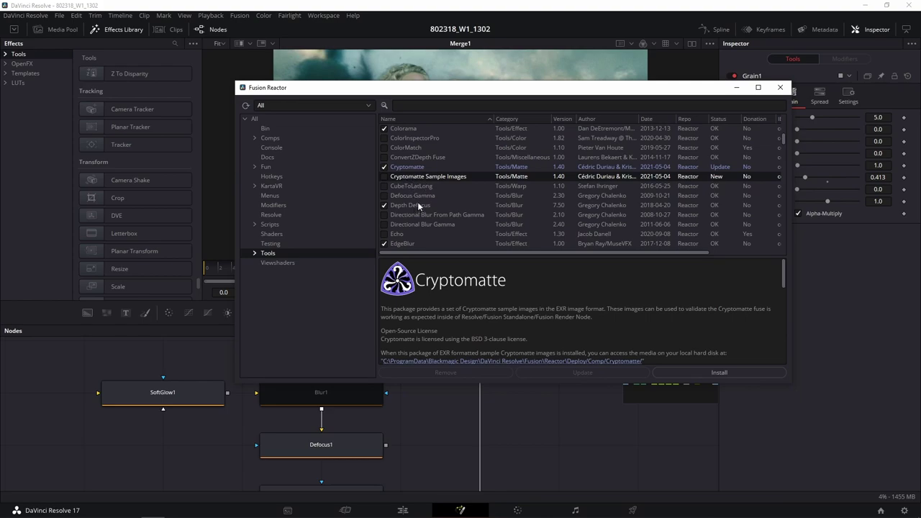
Step: Read the Depth Defocus, FilmicBlur, FastLightWrap, Extend Edges and ExponentialGlow descriptions
click(414, 205)
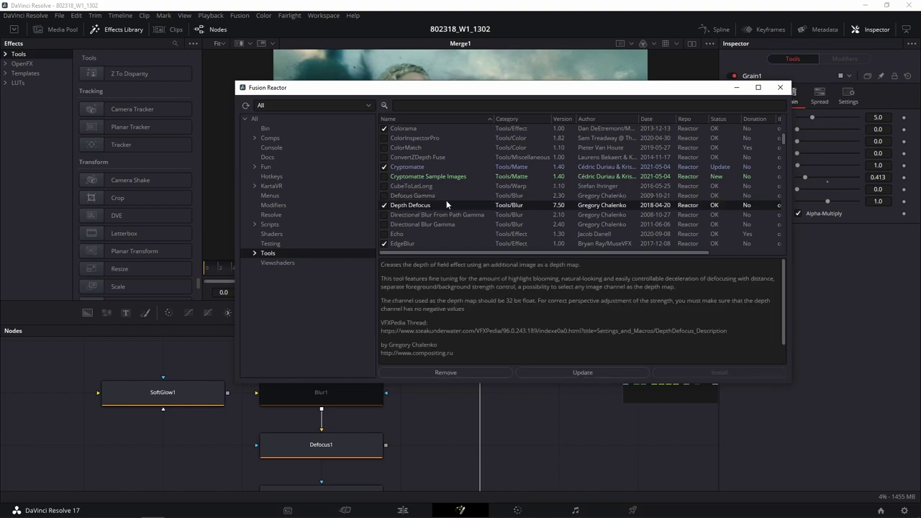
scroll(419, 219, down, 2)
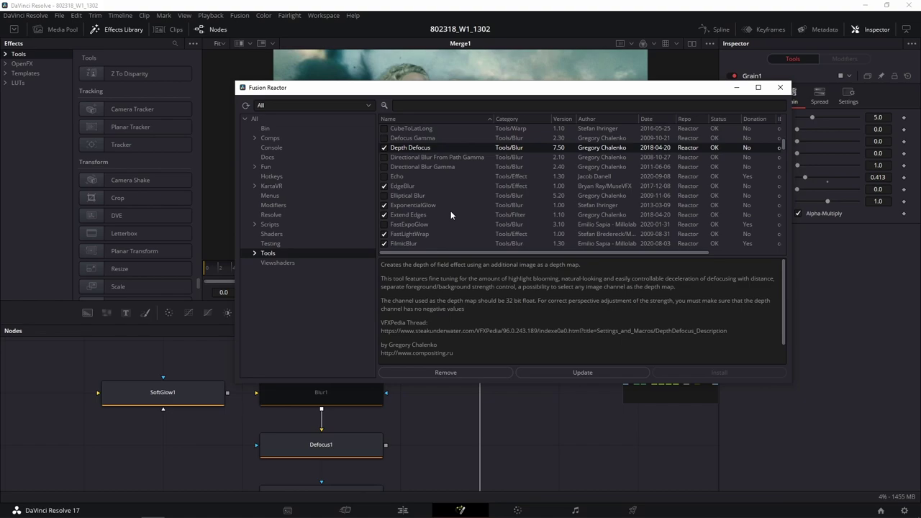
click(409, 244)
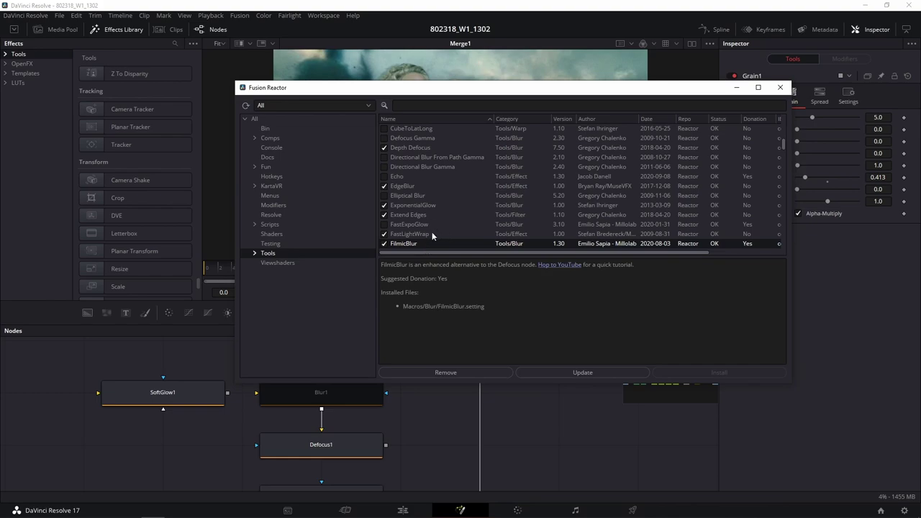
click(431, 233)
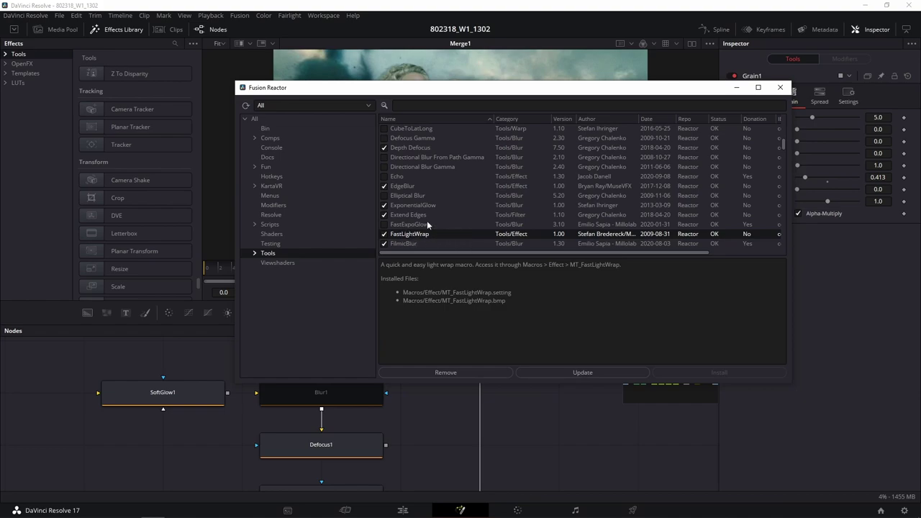
click(426, 213)
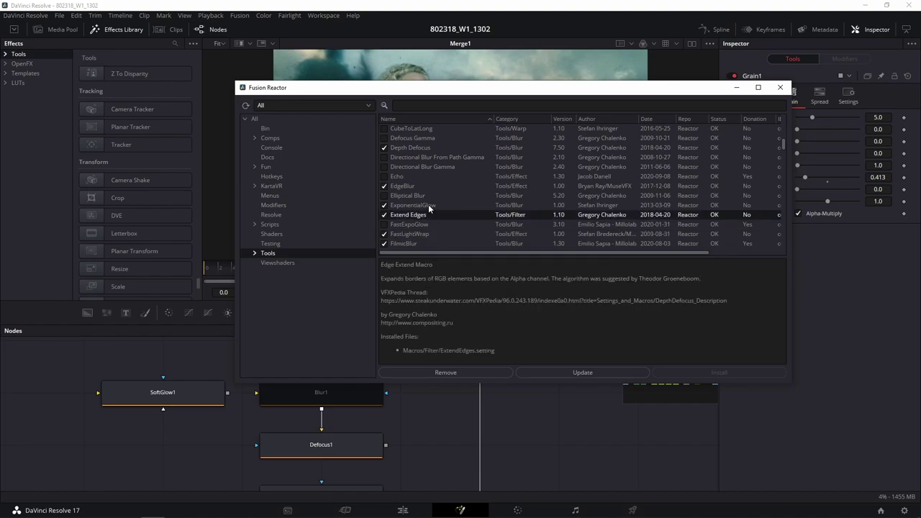
click(423, 205)
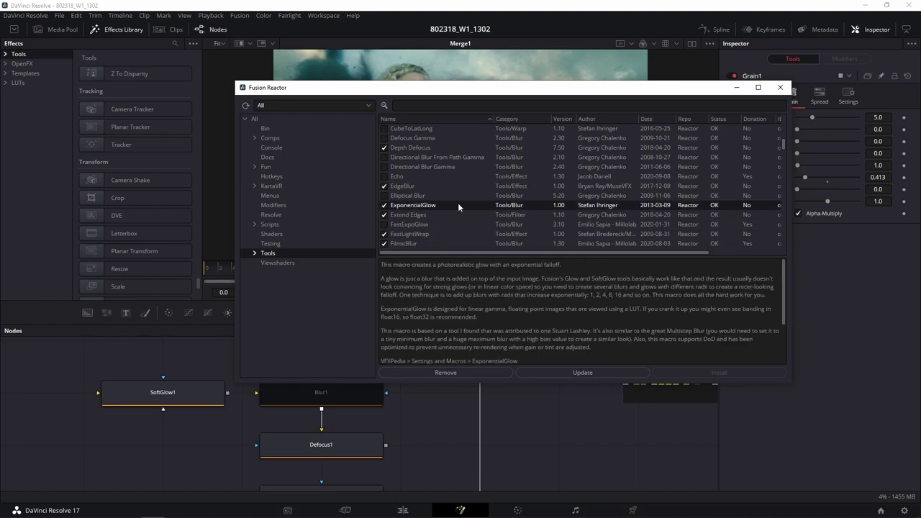
Step: Read the Gradient Match, GradientMapper and HeatDistortion package descriptions
scroll(435, 218, down, 1)
scroll(435, 218, down, 3)
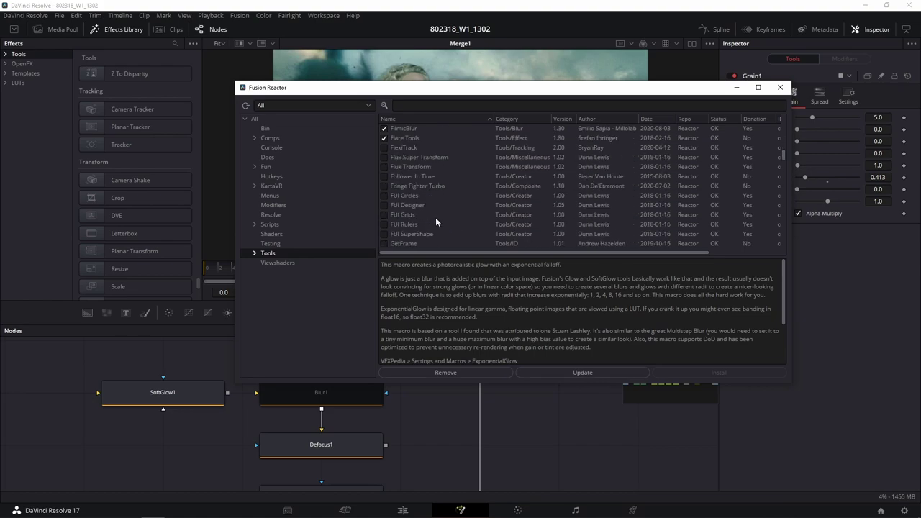
scroll(428, 212, down, 3)
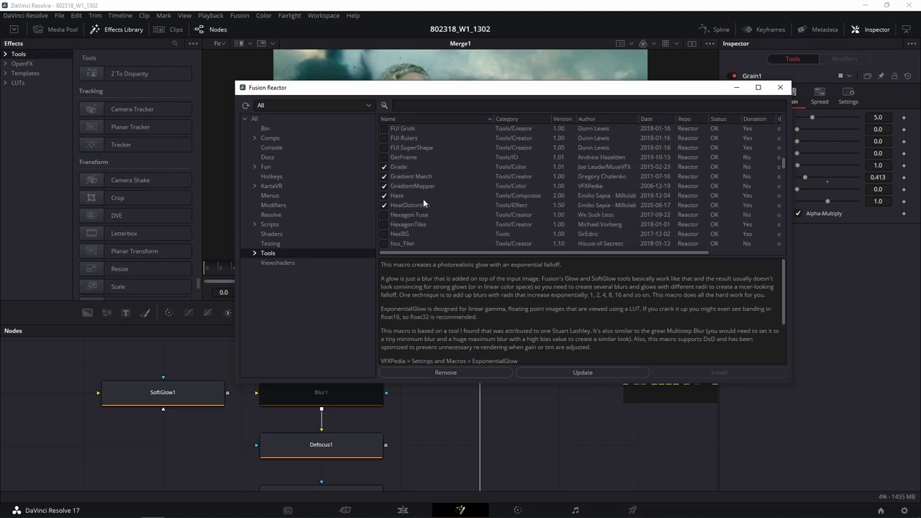
click(437, 179)
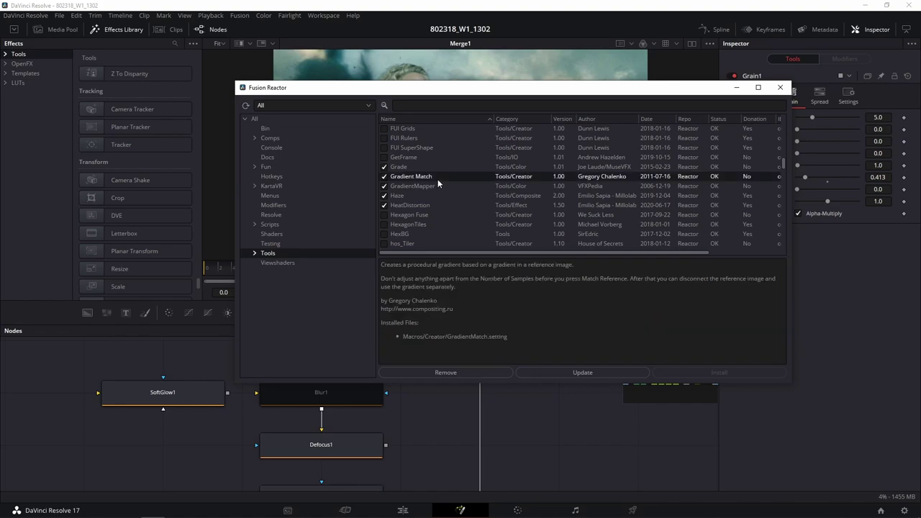
click(439, 185)
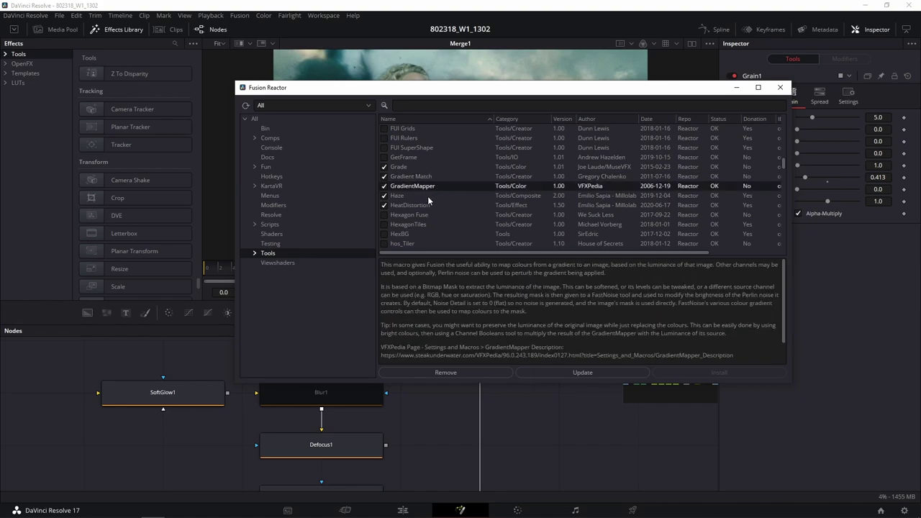
click(429, 206)
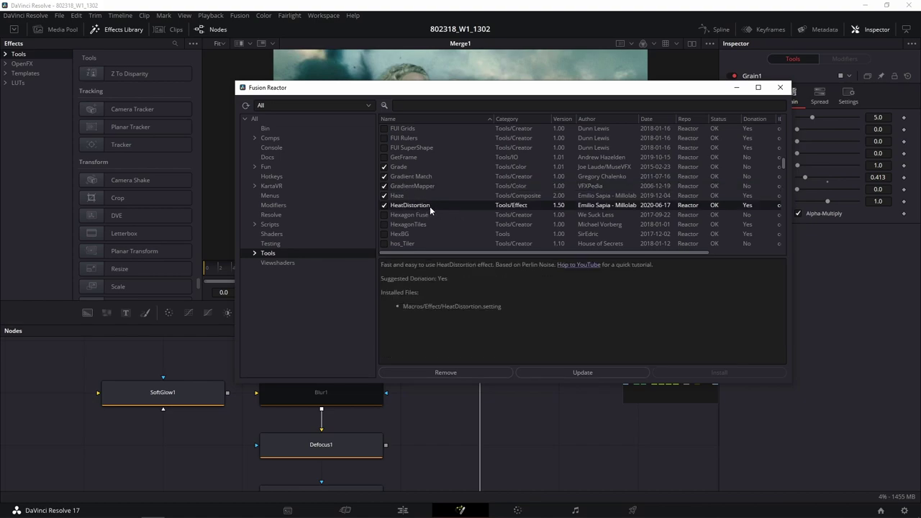
Step: Scroll further down the Tools list and check SkinCorrector's details and pending update
scroll(430, 206, down, 3)
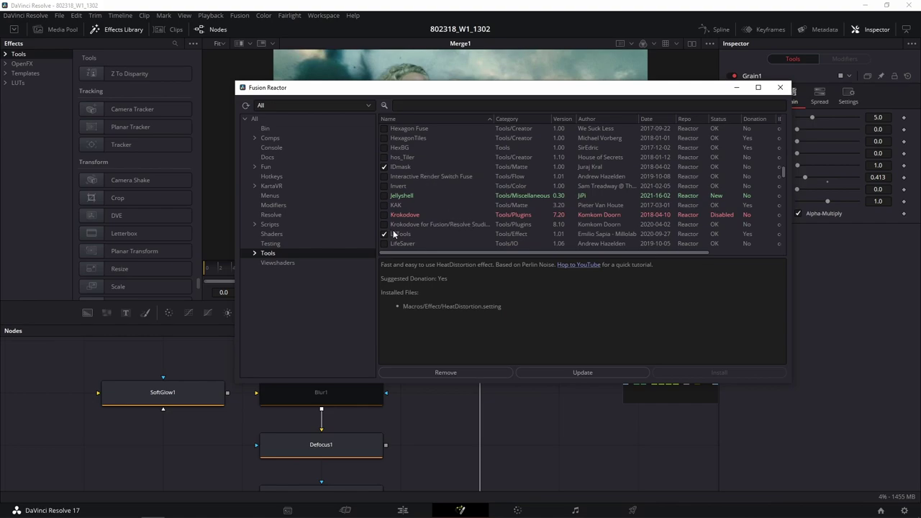
scroll(413, 205, down, 3)
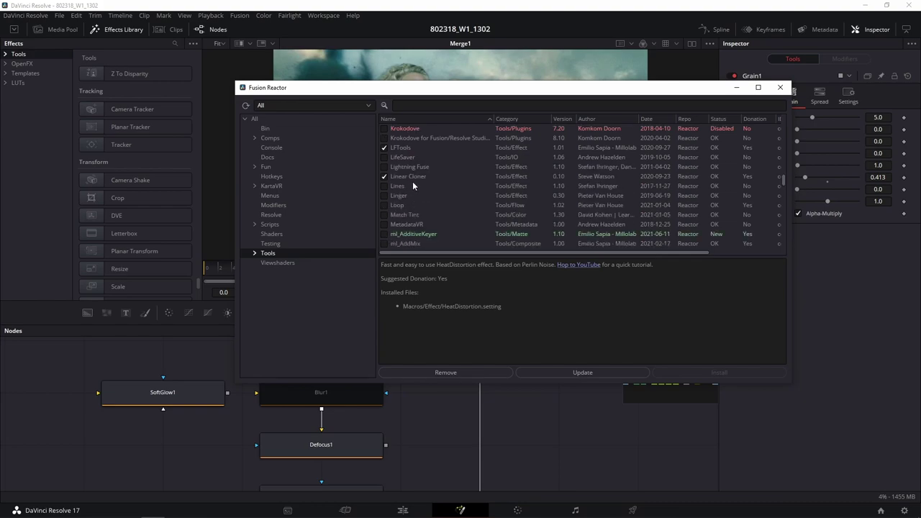
scroll(434, 186, down, 4)
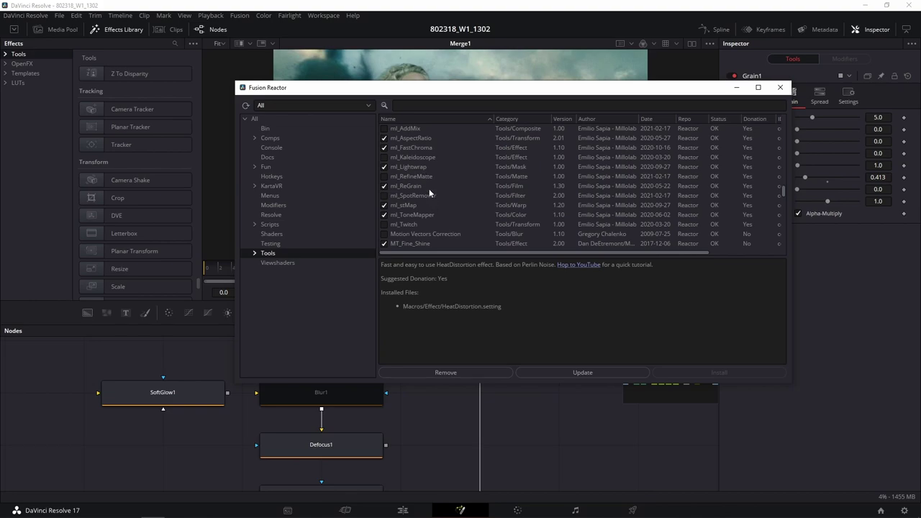
scroll(436, 221, down, 2)
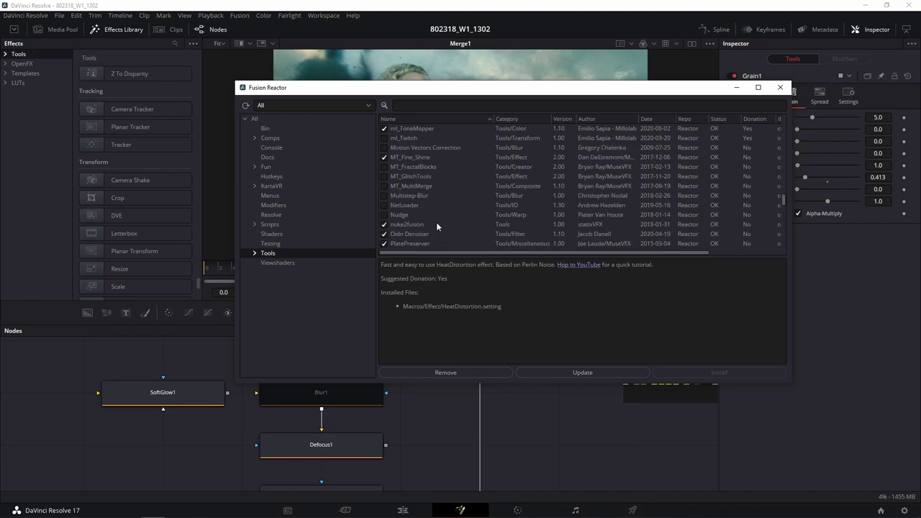
scroll(406, 188, down, 2)
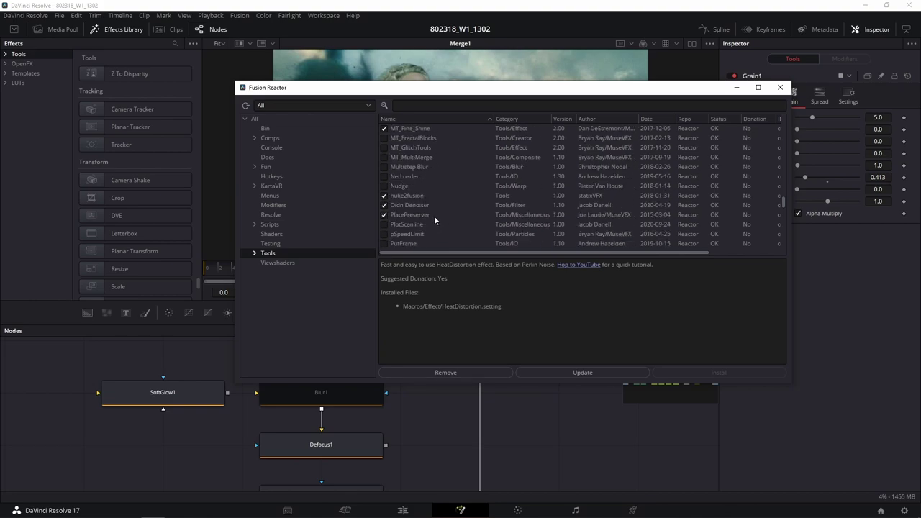
scroll(433, 216, down, 4)
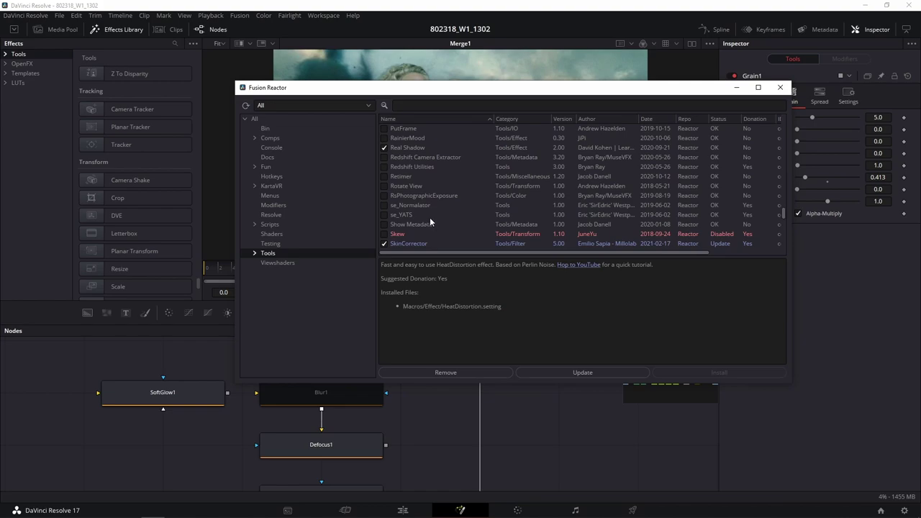
scroll(430, 217, down, 1)
scroll(397, 190, up, 3)
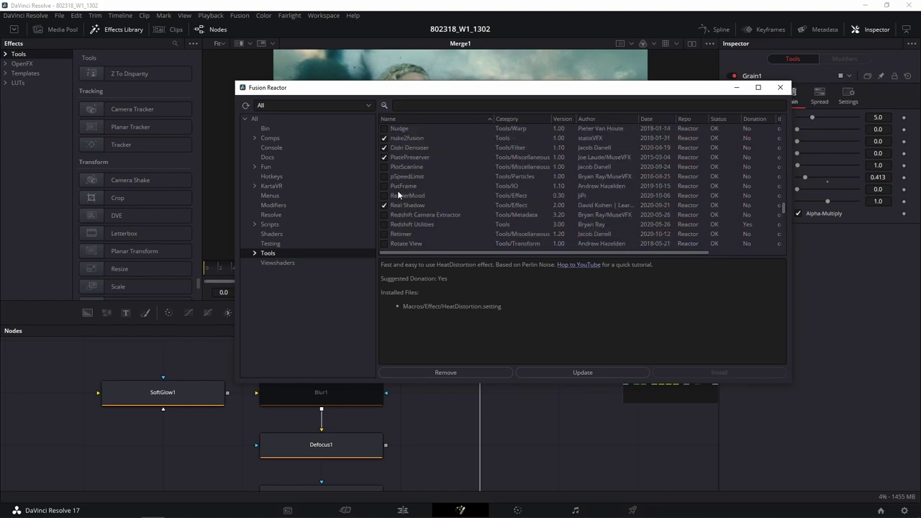
scroll(397, 216, down, 3)
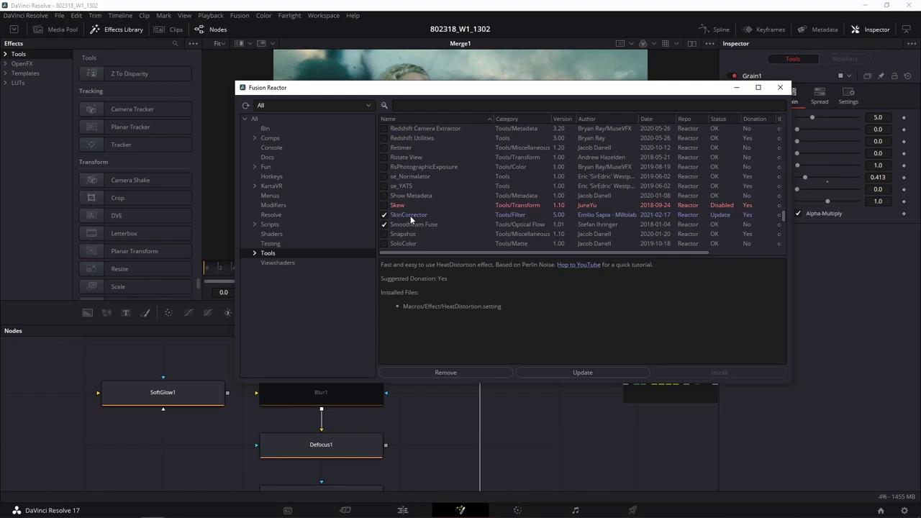
click(412, 216)
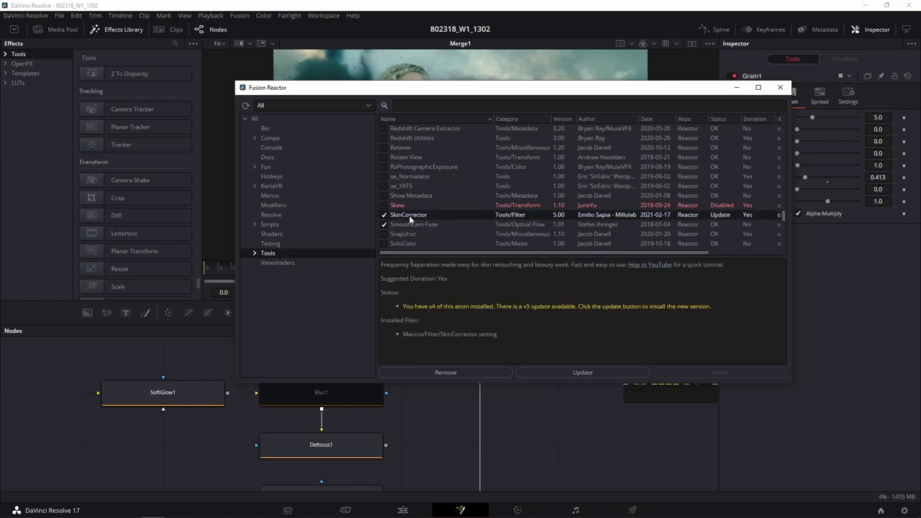
Step: Read the Star Glow and STMapper package descriptions
scroll(408, 215, down, 2)
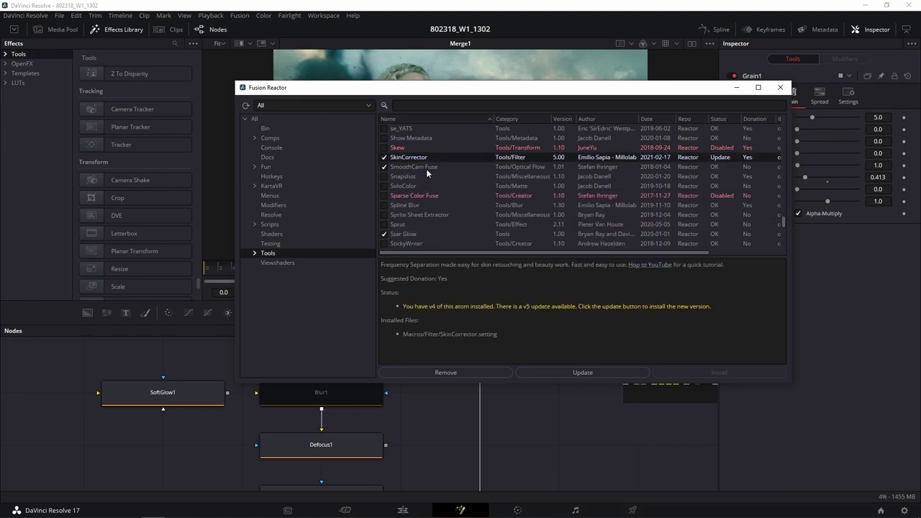
click(406, 235)
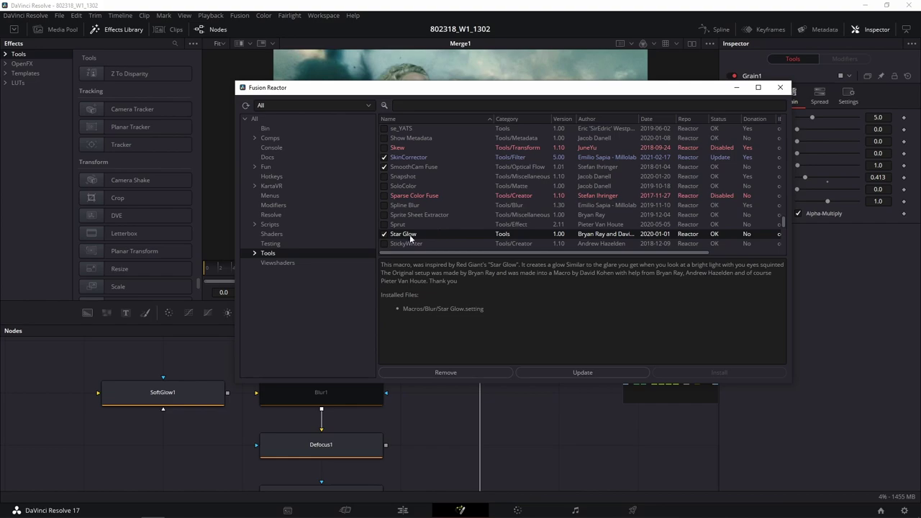
scroll(410, 238, down, 3)
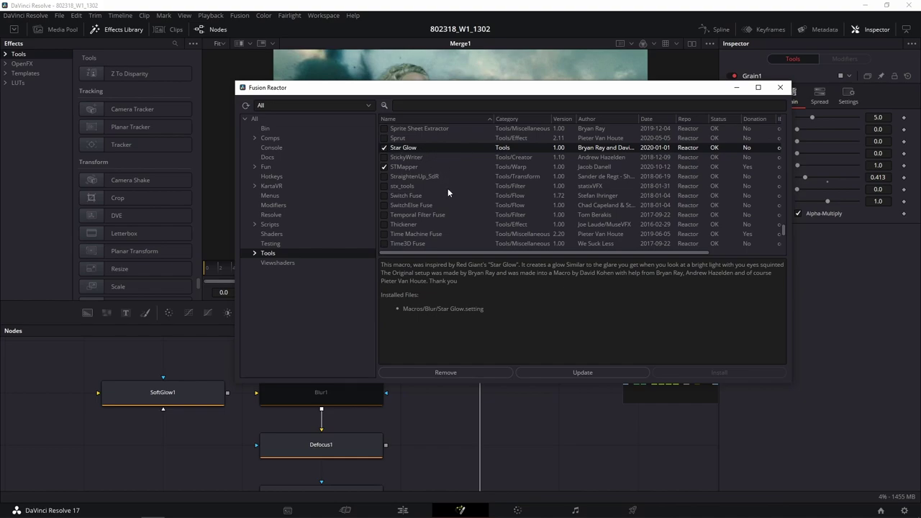
click(424, 166)
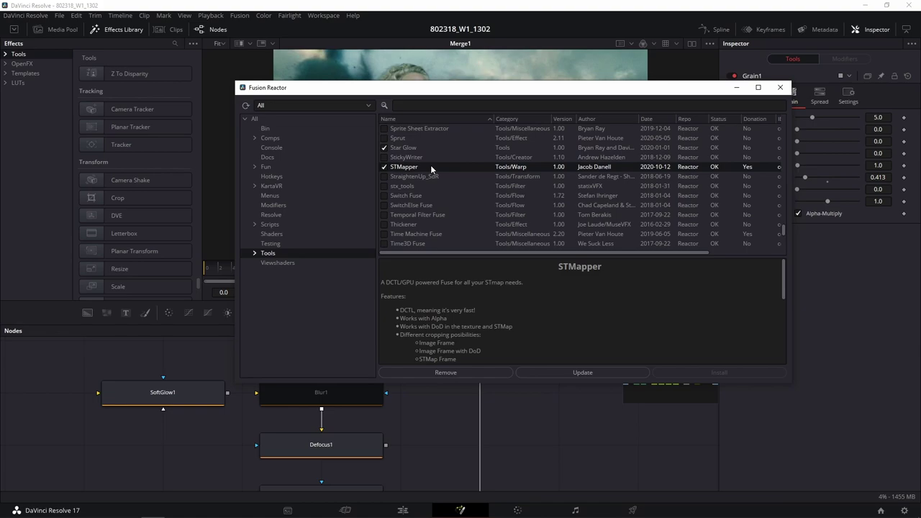
scroll(430, 165, down, 5)
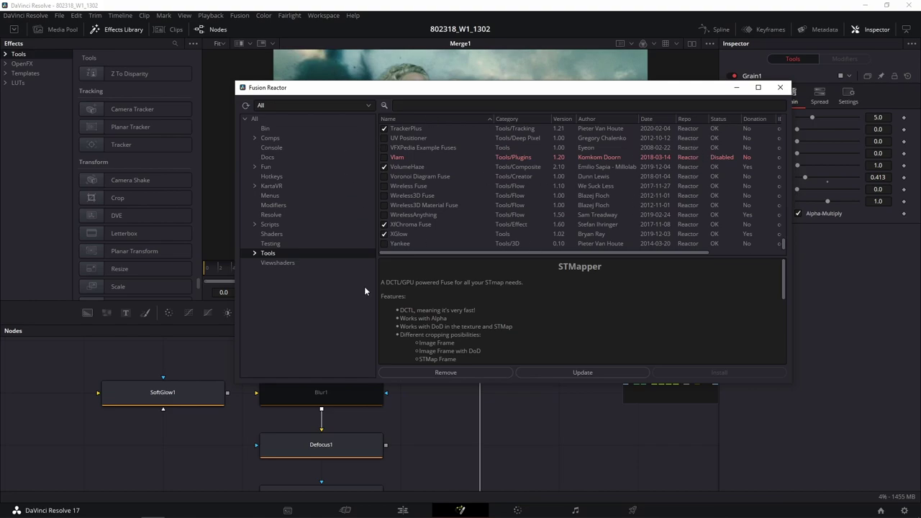
Step: Close Reactor and add an ExponentialGlow node from the tool search 'expo'
click(780, 88)
drag(506, 380, 459, 412)
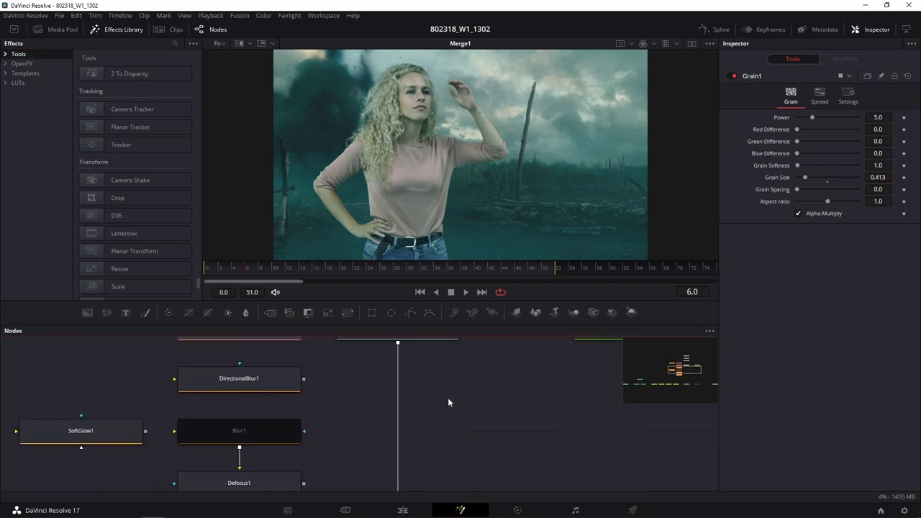
key(shift+space)
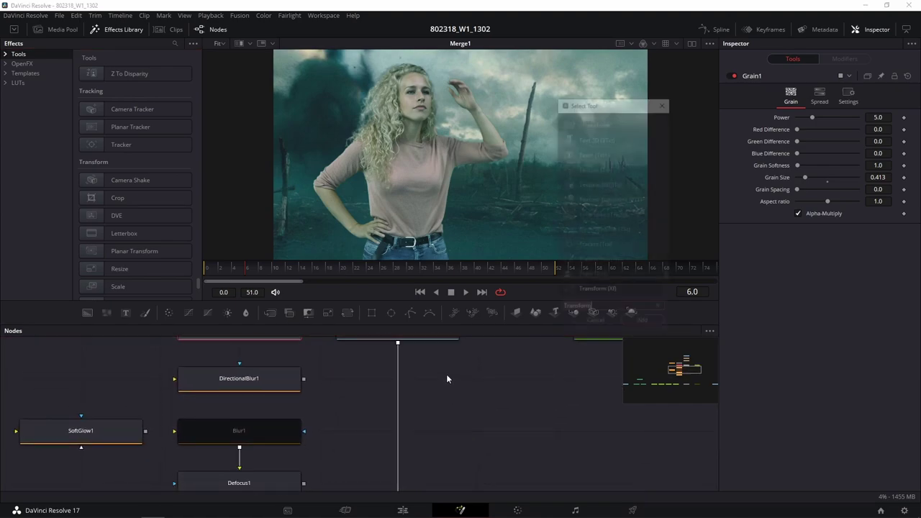
text(expo)
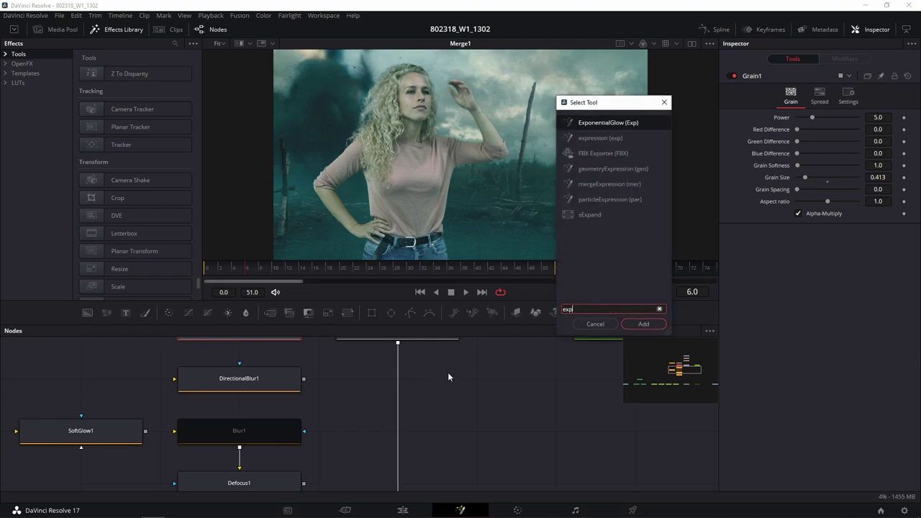
click(621, 124)
click(643, 324)
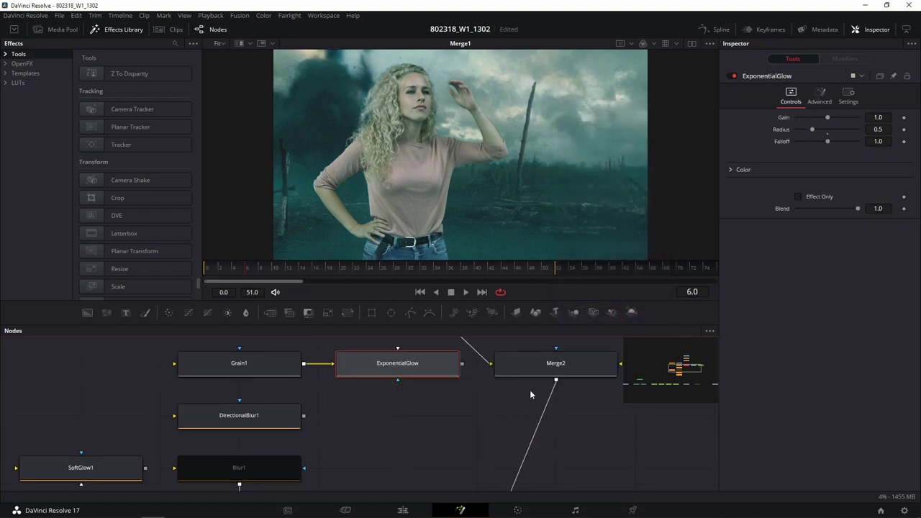
Step: Place ExponentialGlow under Merge2 to take its output, and view it
drag(397, 362, 397, 415)
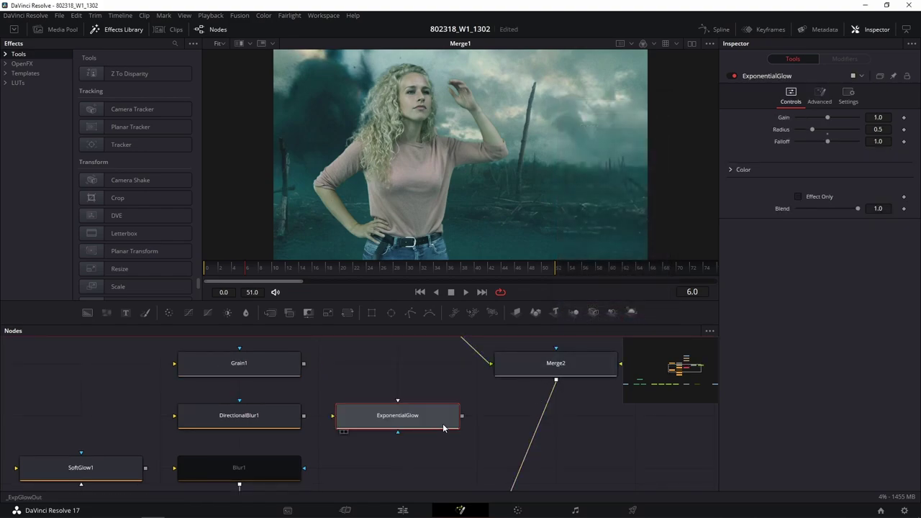
drag(562, 368, 455, 371)
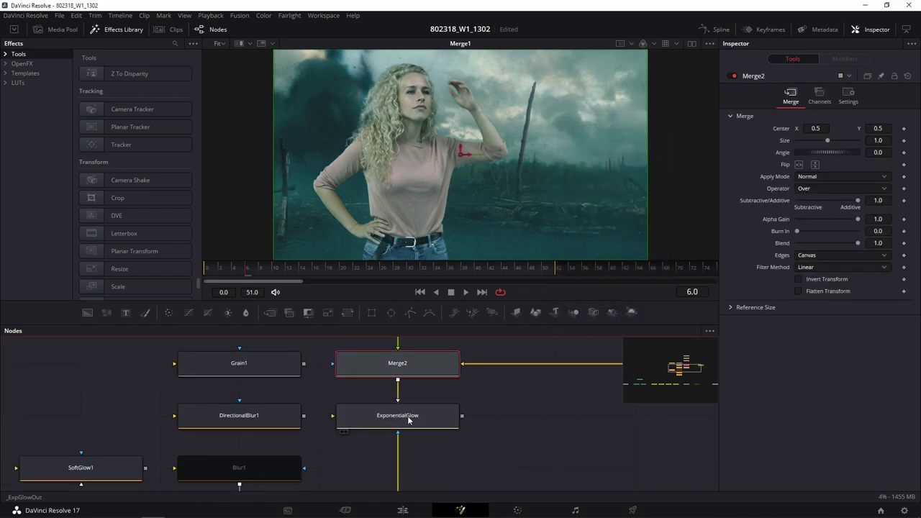
mouse_move(412, 418)
mouse_down()
mouse_move(556, 418)
mouse_move(412, 471)
mouse_up()
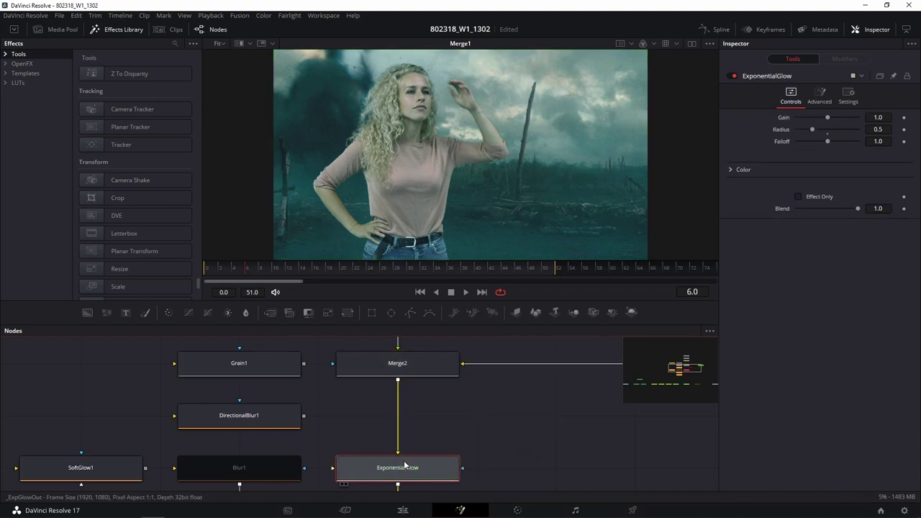
key(1)
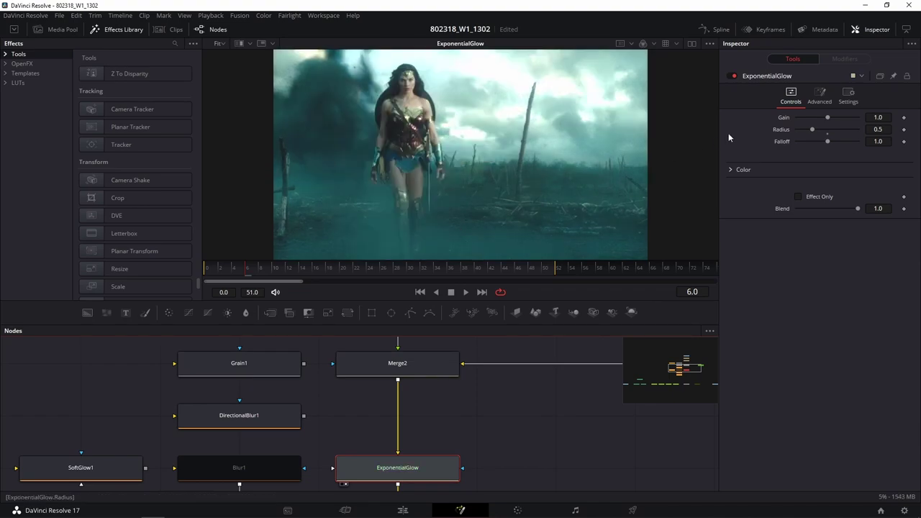
Step: Set the glow to Gain 1.44, Radius 0.08 and Falloff 1.32
click(734, 76)
click(733, 77)
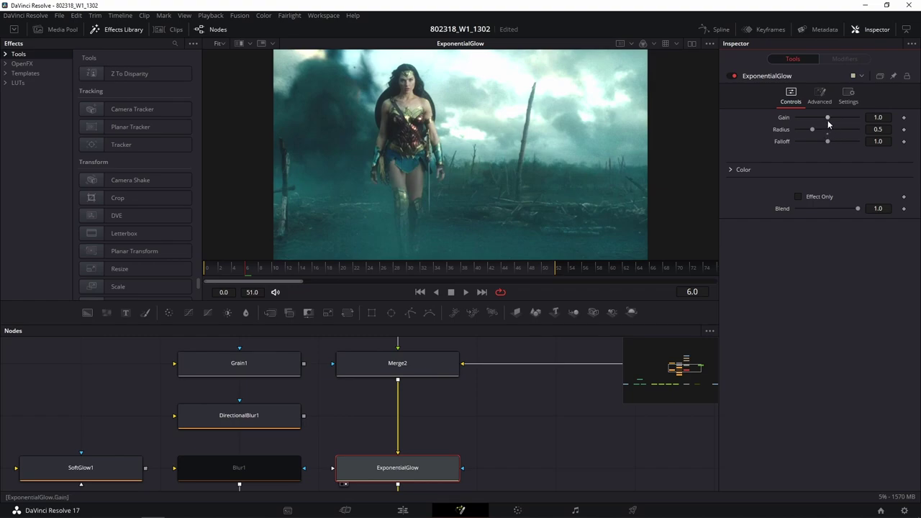
drag(828, 118, 808, 130)
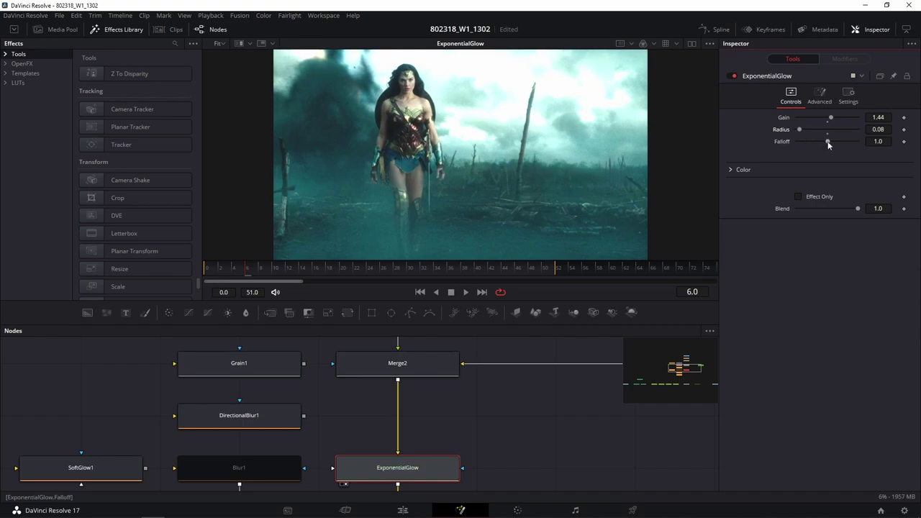
drag(828, 141, 831, 142)
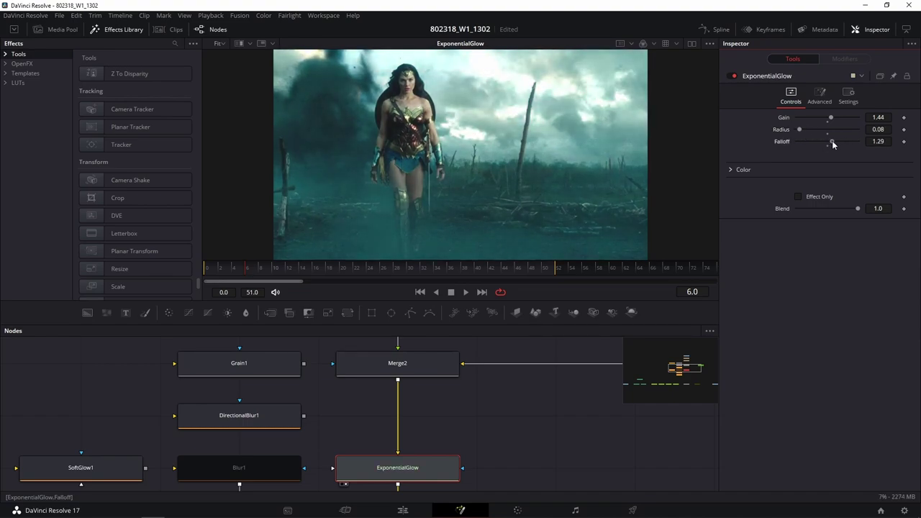
Step: Compare with Effect Only, tint the glow muted red, and detach the node from Merge2
click(798, 197)
click(798, 198)
click(798, 197)
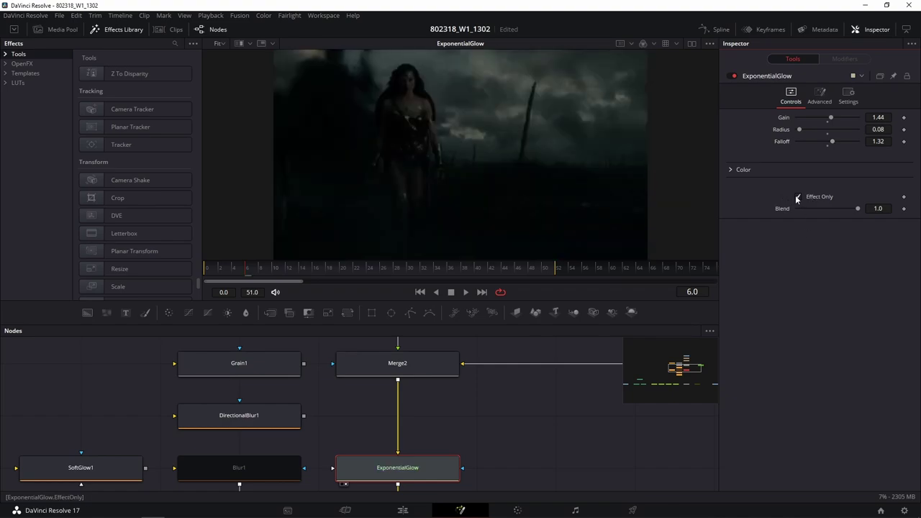
click(797, 197)
click(732, 170)
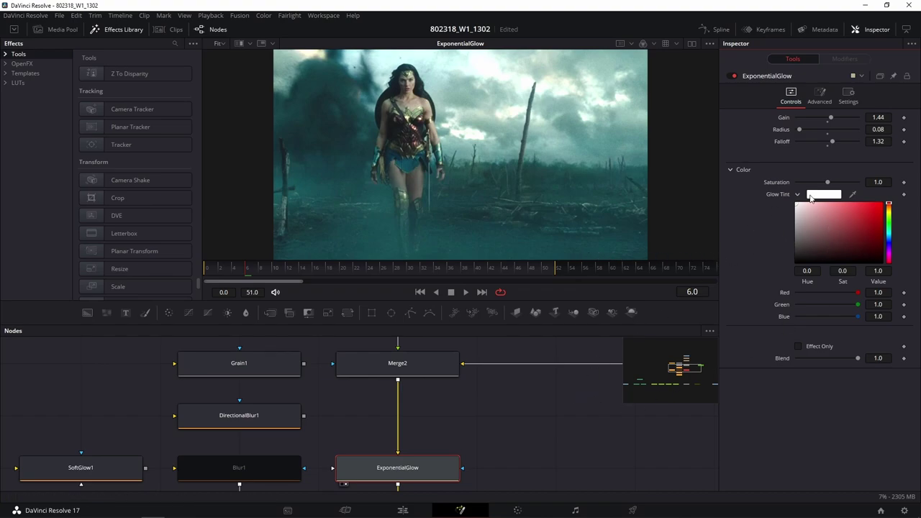
mouse_move(854, 222)
mouse_down()
mouse_move(880, 202)
mouse_move(851, 224)
mouse_up()
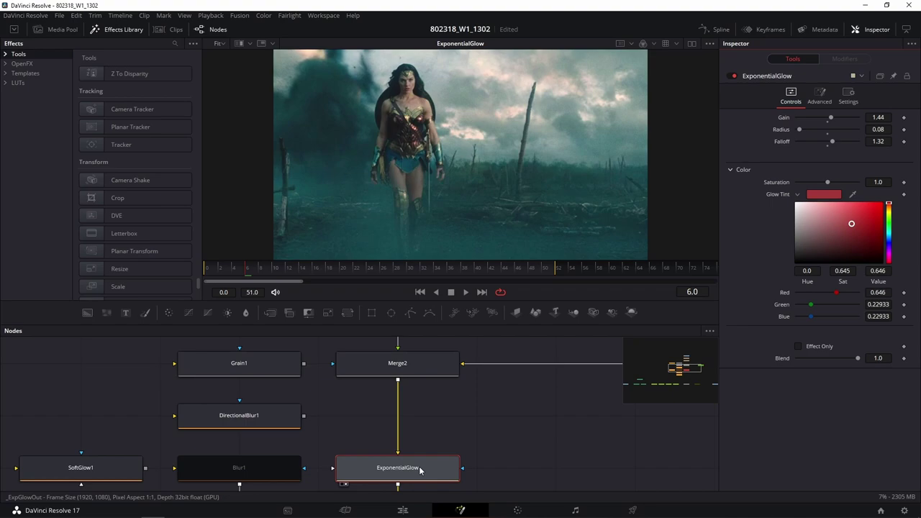
mouse_move(421, 470)
mouse_down()
mouse_move(499, 417)
mouse_move(574, 428)
mouse_up()
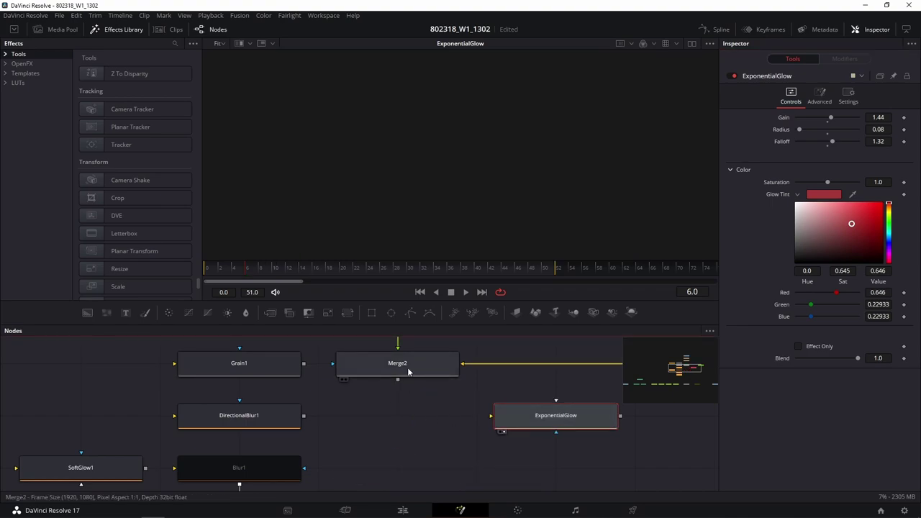
Step: View the Merge2 composite and browse the Effects Library Tools list
drag(408, 371, 456, 196)
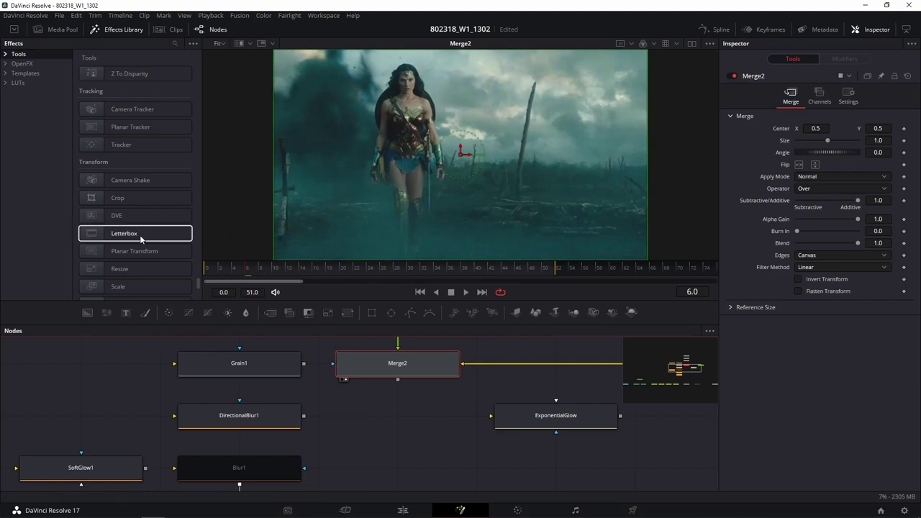
scroll(173, 158, up, 3)
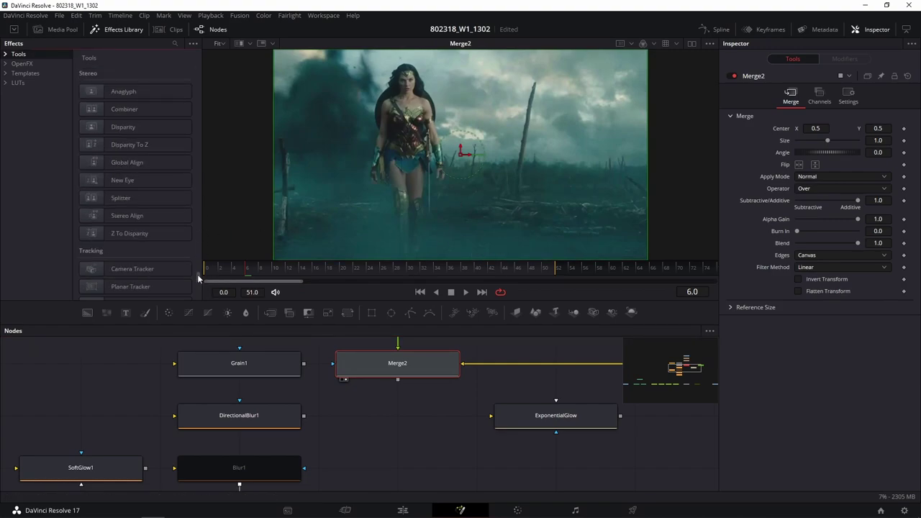
scroll(197, 235, down, 5)
scroll(195, 219, down, 5)
scroll(194, 216, down, 5)
scroll(194, 211, down, 5)
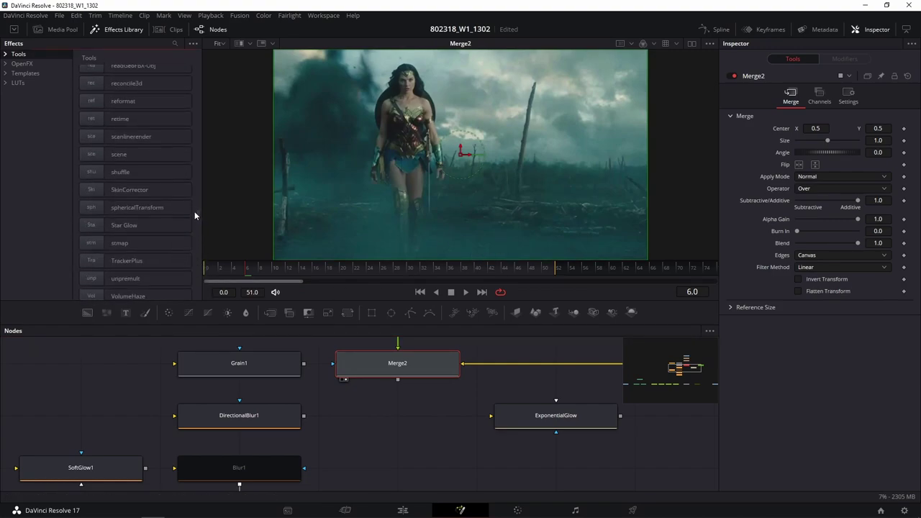
scroll(194, 212, up, 4)
scroll(195, 208, up, 4)
scroll(195, 202, up, 4)
scroll(198, 194, up, 4)
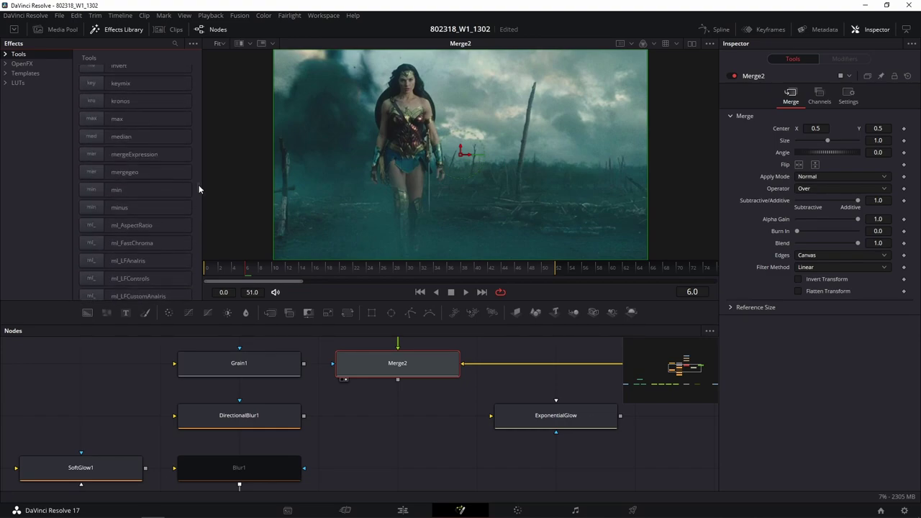
scroll(198, 180, up, 4)
scroll(198, 172, up, 4)
scroll(198, 157, up, 4)
scroll(198, 154, up, 4)
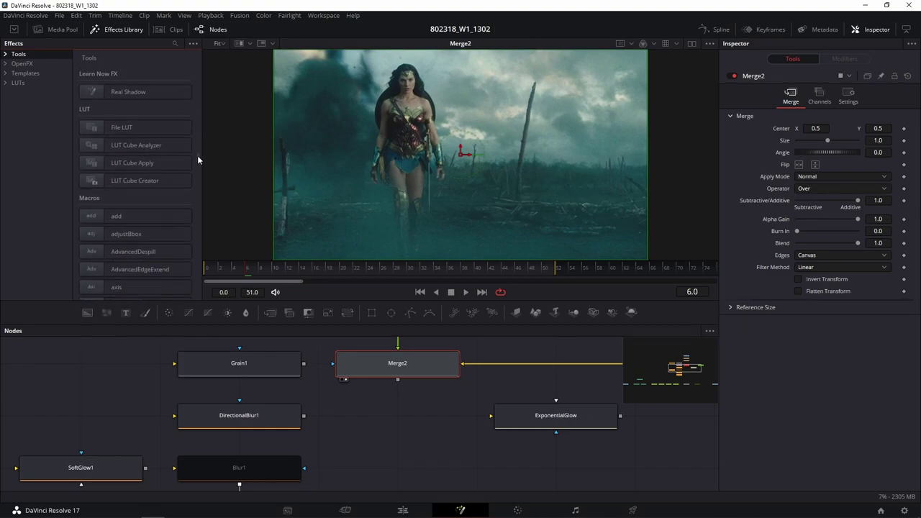
scroll(197, 155, down, 1)
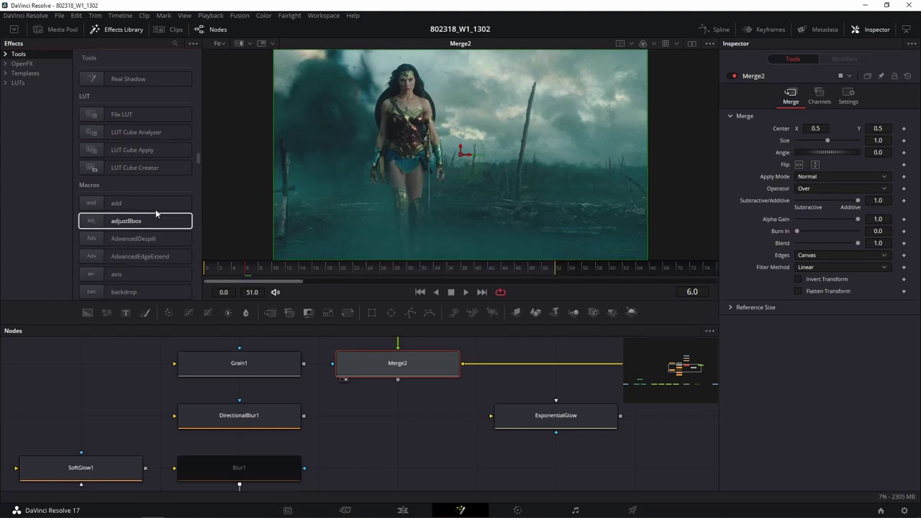
scroll(156, 214, down, 2)
scroll(163, 216, down, 2)
scroll(147, 158, down, 2)
scroll(162, 224, down, 2)
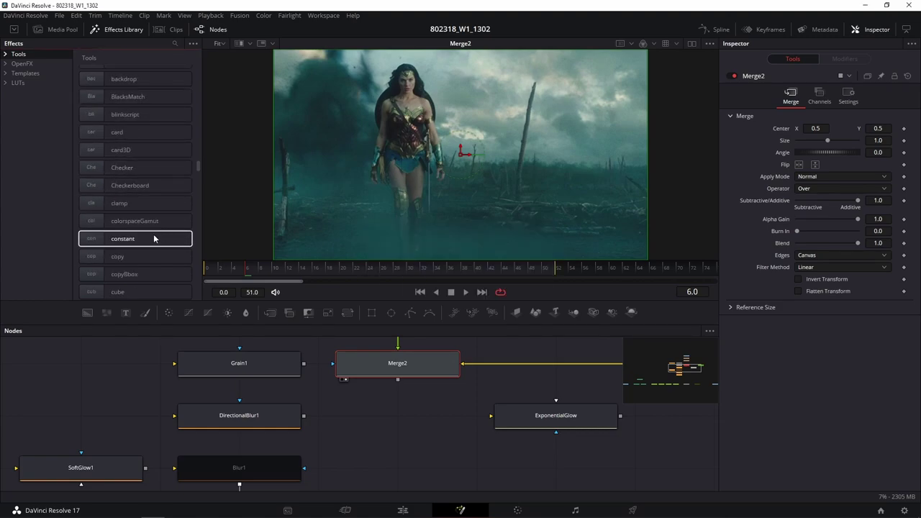
scroll(162, 223, down, 5)
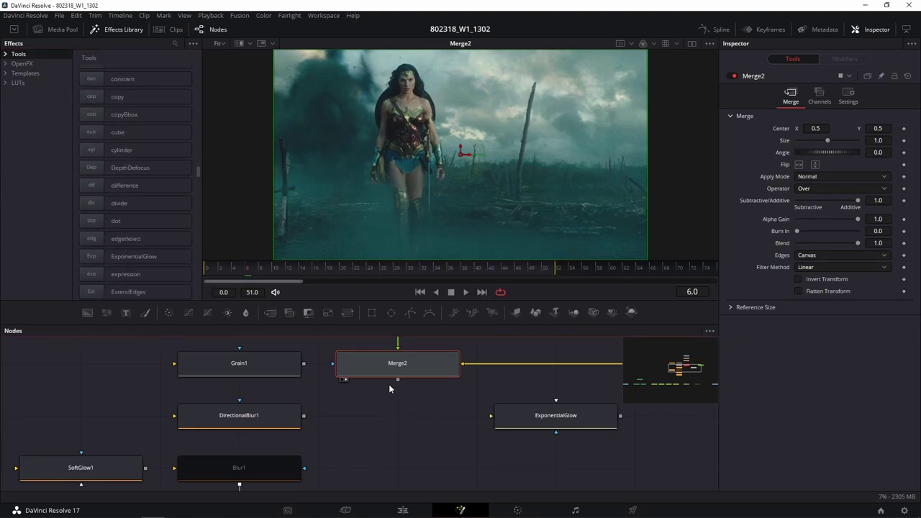
Step: Add an MT_FastLightWrap node after Merge2 via the 'li' search and place it beside Blur1
key(shift+space)
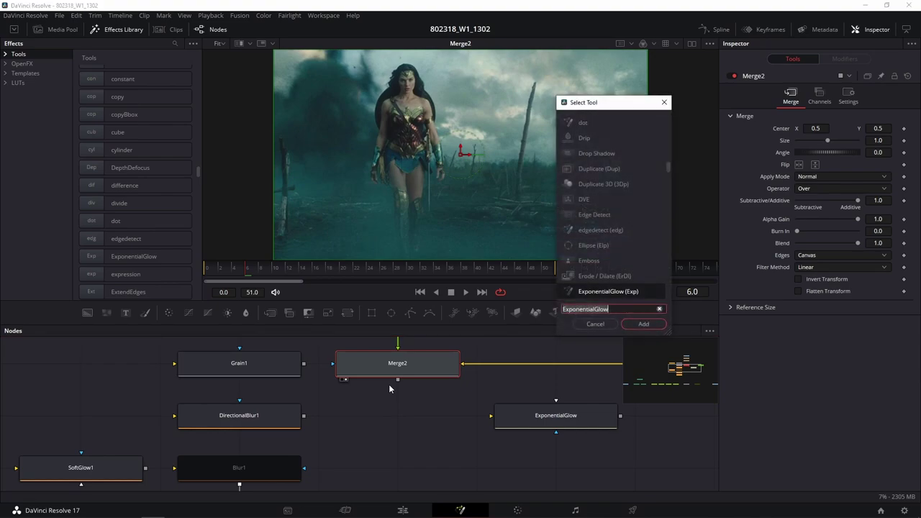
text(li)
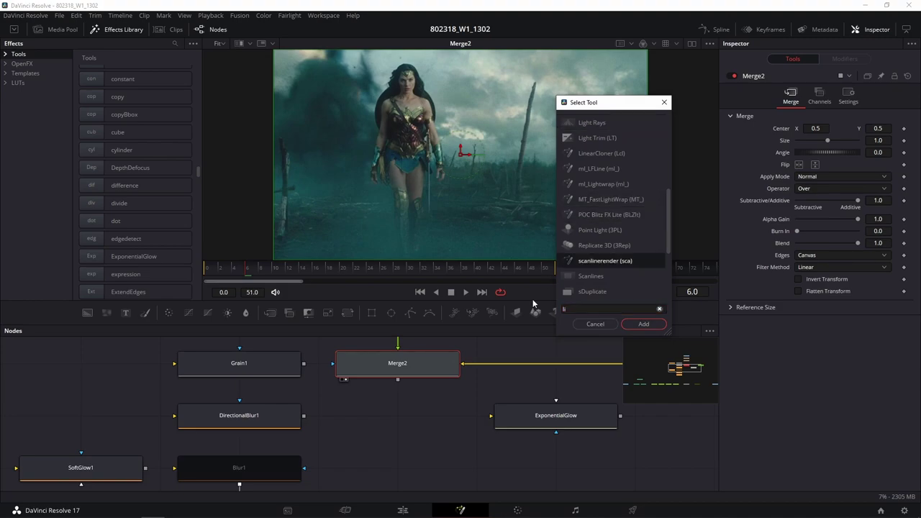
click(600, 200)
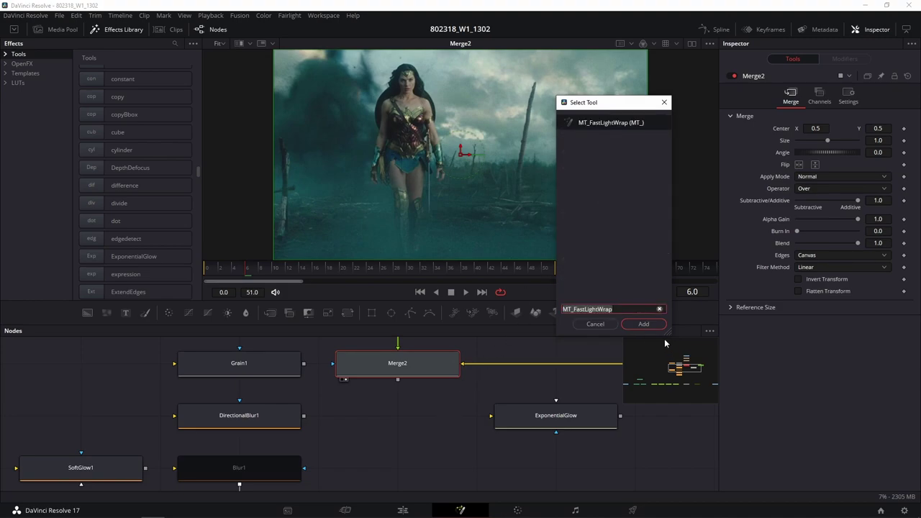
key(Return)
drag(409, 426, 408, 478)
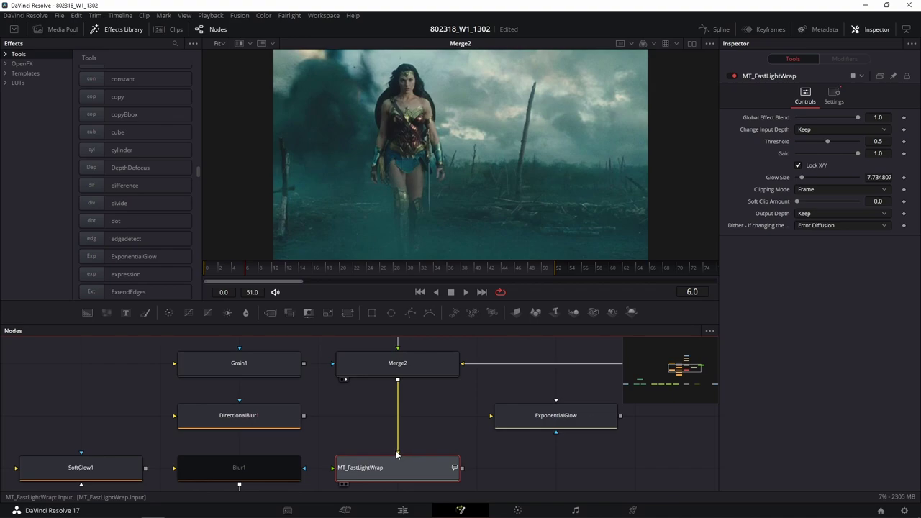
Step: Compare the MT_FastLightWrap and Merge2 outputs and move the light wrap toward the main chain
key(1)
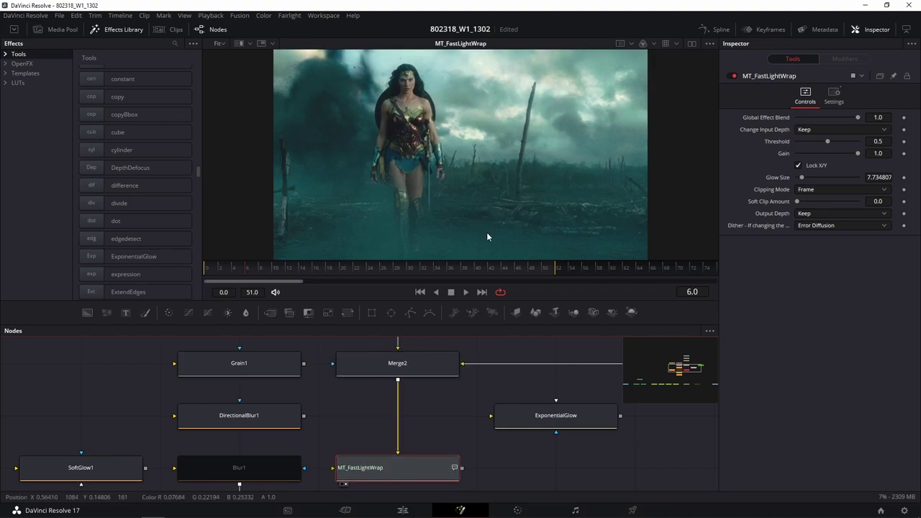
drag(447, 406, 478, 390)
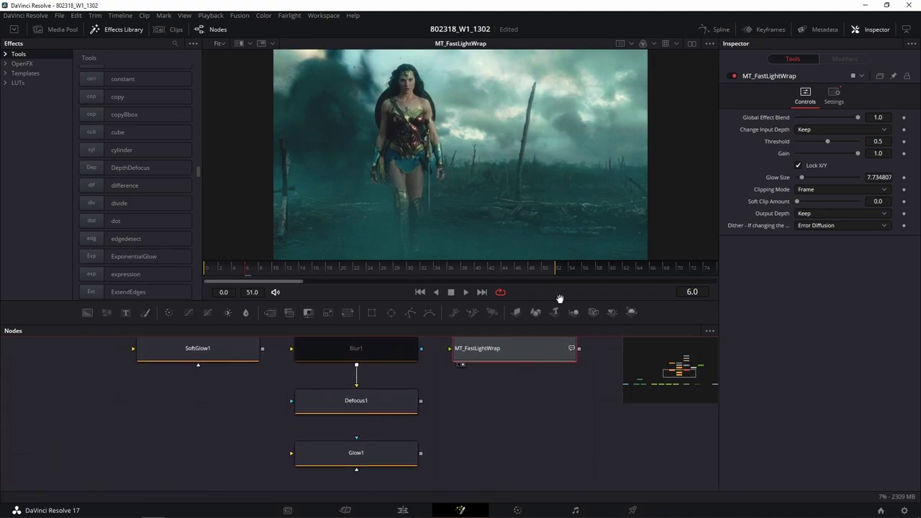
key(1)
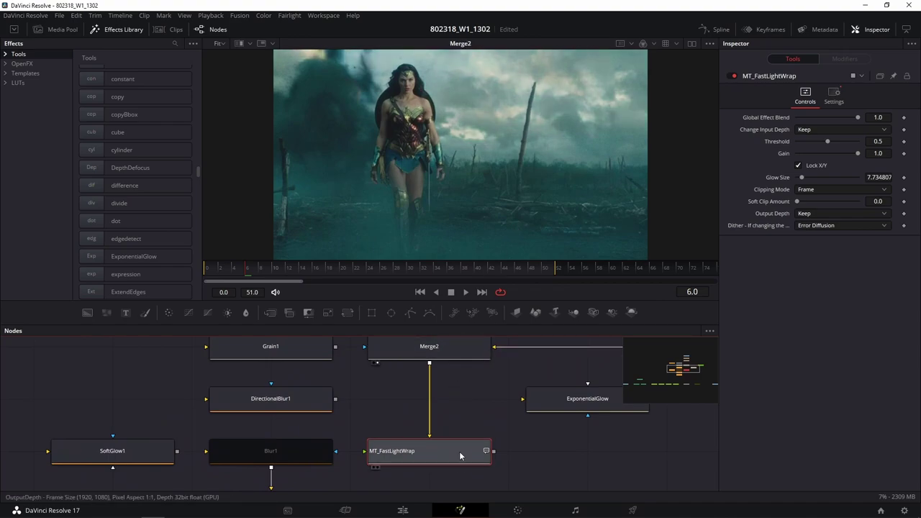
mouse_move(451, 454)
mouse_down()
mouse_move(538, 435)
mouse_move(472, 401)
mouse_up()
scroll(538, 433, down, 3)
scroll(556, 424, down, 3)
scroll(571, 457, down, 3)
scroll(380, 401, up, 1)
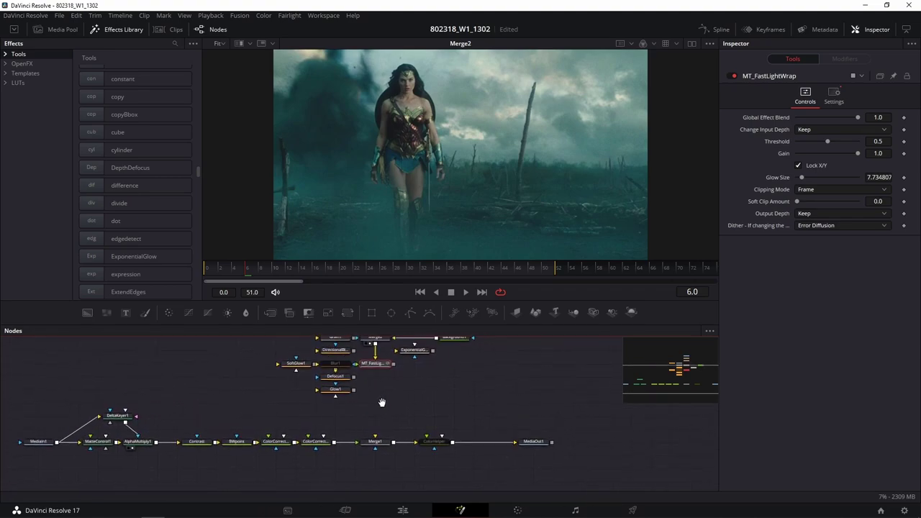
scroll(400, 415, up, 2)
drag(368, 354, 425, 431)
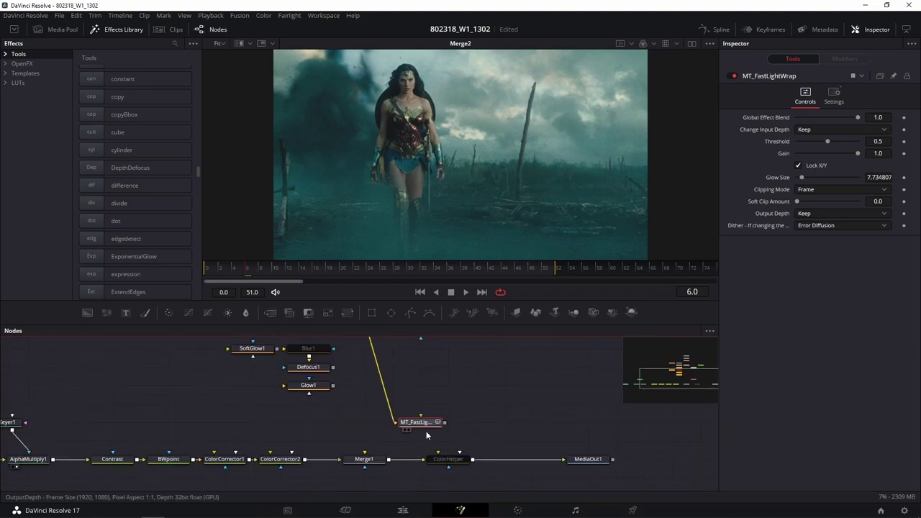
mouse_move(399, 345)
mouse_down()
mouse_move(442, 396)
mouse_move(449, 374)
mouse_move(415, 486)
mouse_up()
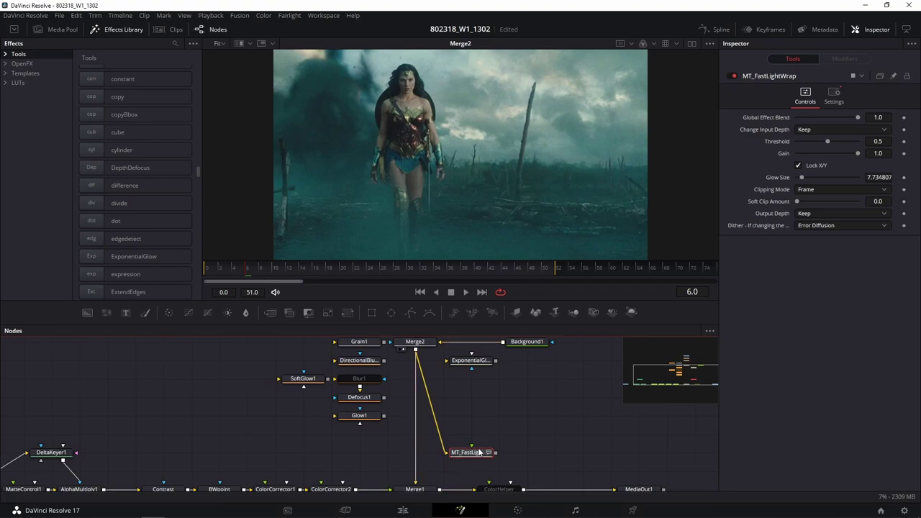
Step: Disconnect Merge2 and insert MT_FastLightWrap between ColorCorrector2 and Merge1
mouse_move(444, 447)
mouse_down()
mouse_move(478, 458)
mouse_move(369, 458)
mouse_up()
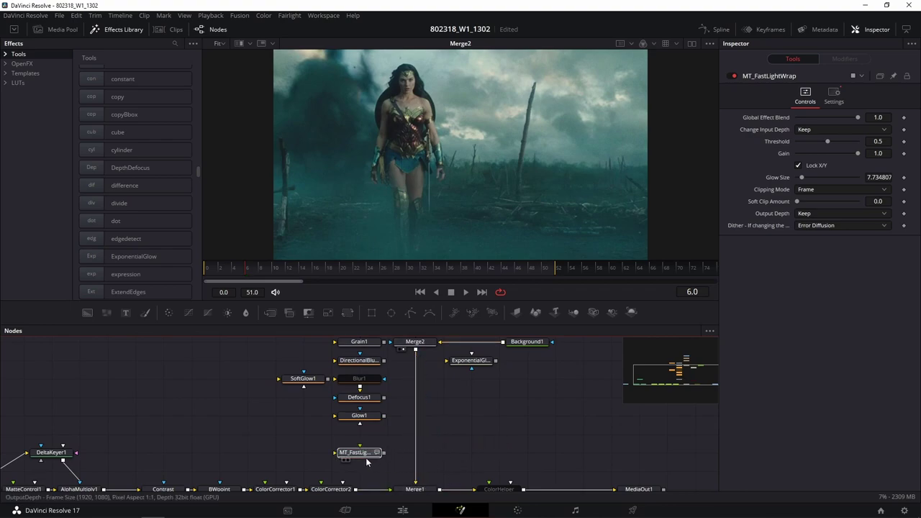
scroll(504, 447, up, 2)
drag(452, 452, 548, 365)
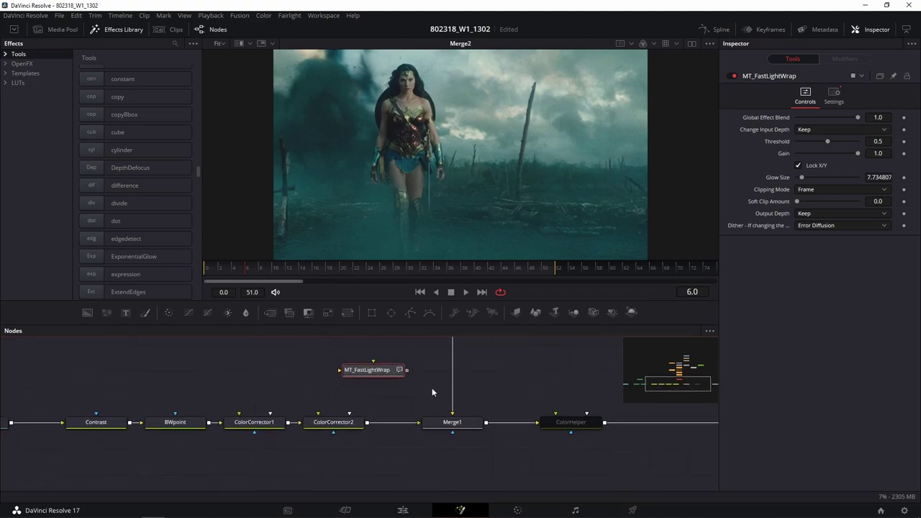
drag(367, 374, 397, 428)
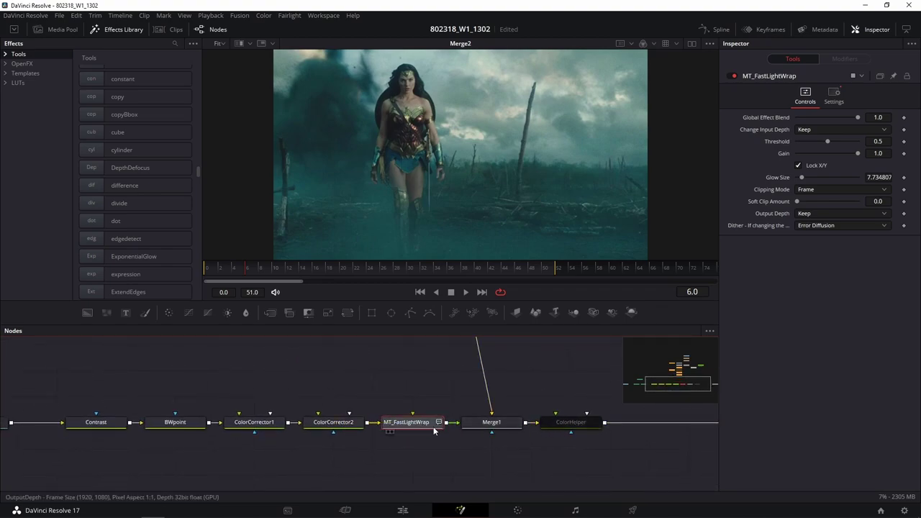
click(469, 432)
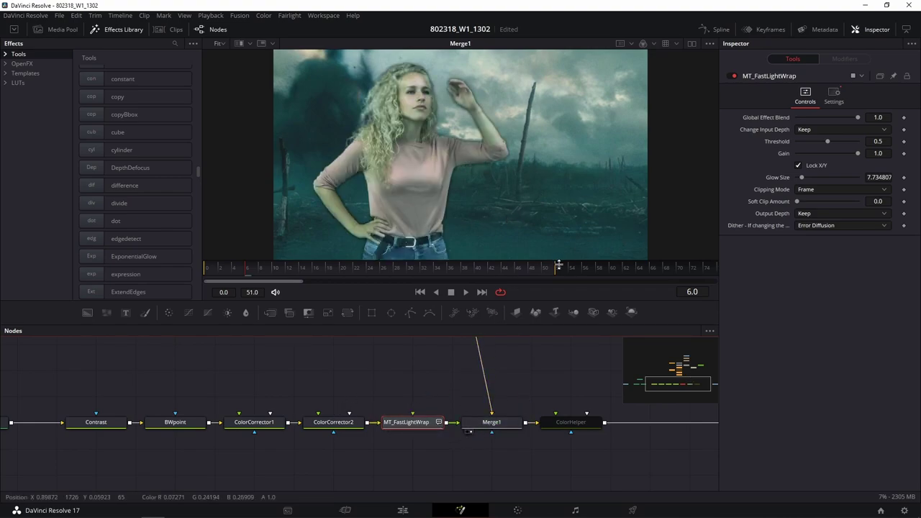
Step: Connect Merge2 to MT_FastLightWrap's Mask input
scroll(436, 405, up, 2)
scroll(477, 430, up, 3)
scroll(461, 442, up, 3)
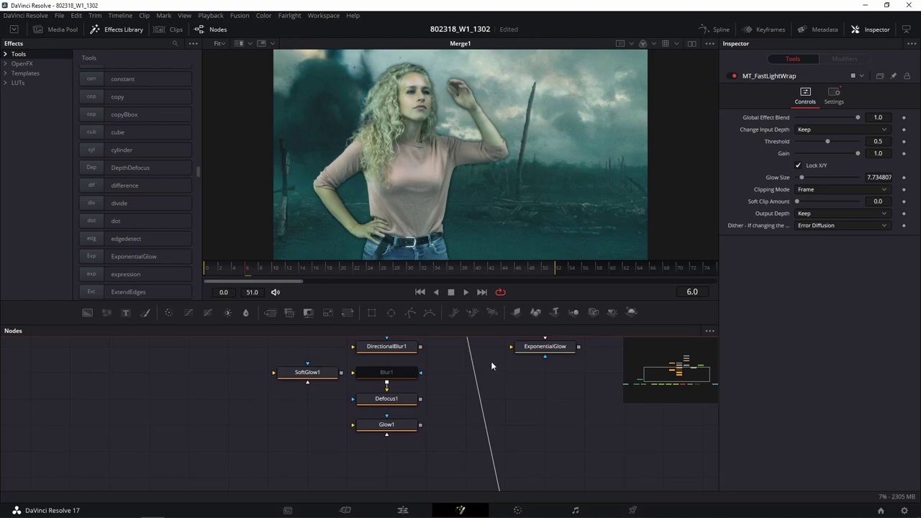
scroll(490, 372, down, 3)
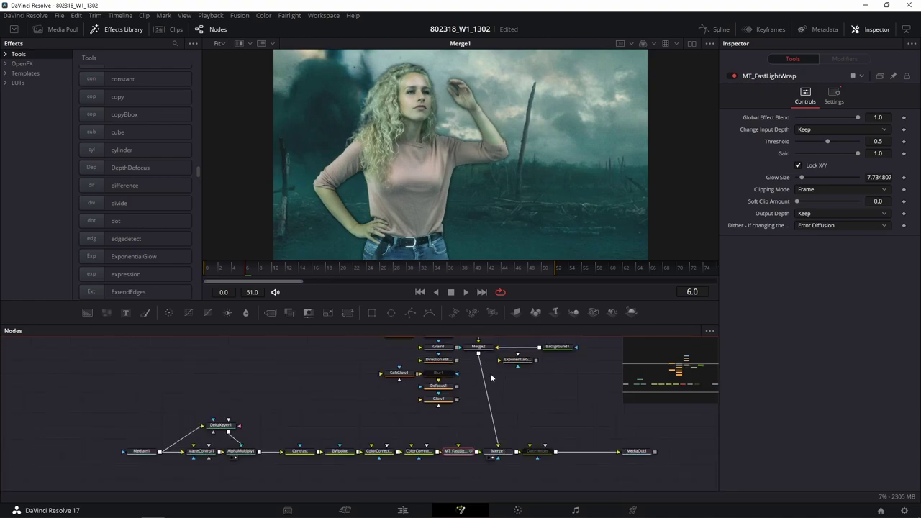
click(457, 455)
click(476, 468)
Step: Compare the light wrap on and off, then raise Glow Size to 20.5
scroll(456, 156, up, 1)
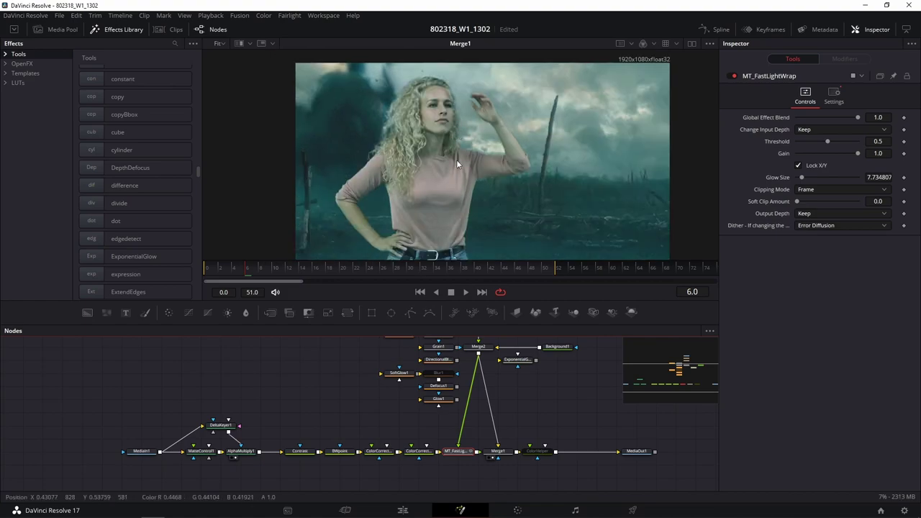
scroll(456, 156, up, 1)
click(731, 76)
click(731, 76)
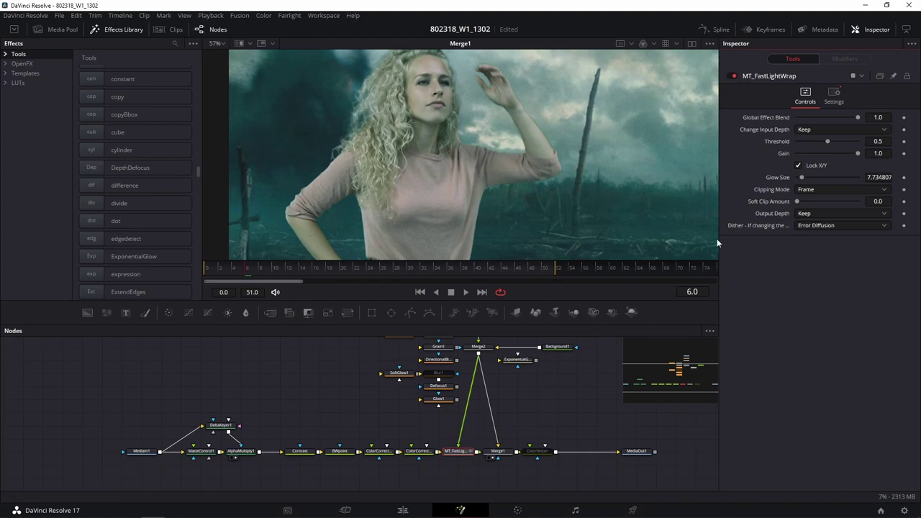
drag(801, 177, 810, 177)
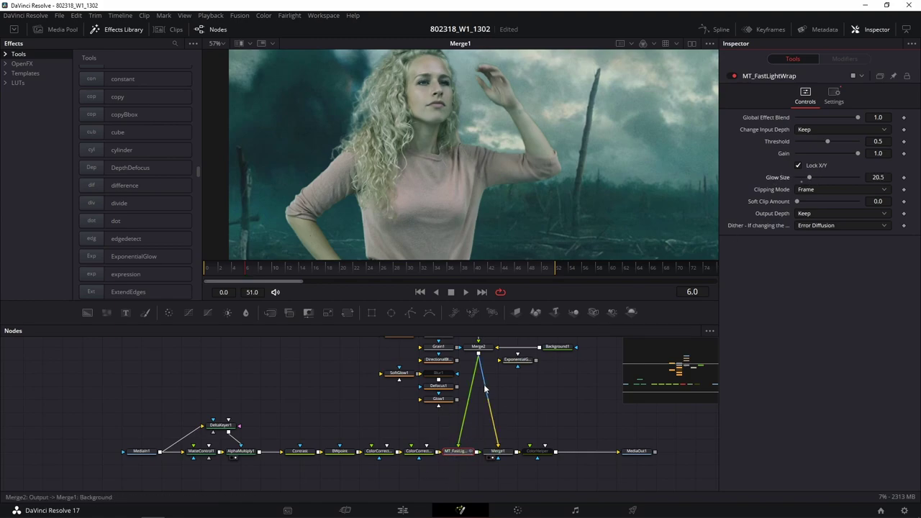
scroll(455, 403, up, 2)
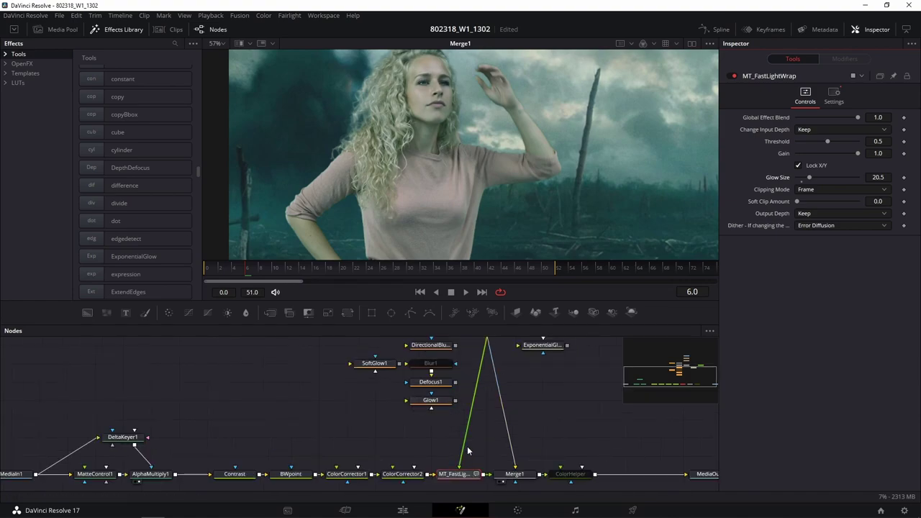
scroll(455, 403, down, 2)
Step: Pull MT_FastLightWrap out and add an ml_Lightwrap node fed by ColorCorrector2
drag(450, 433, 461, 390)
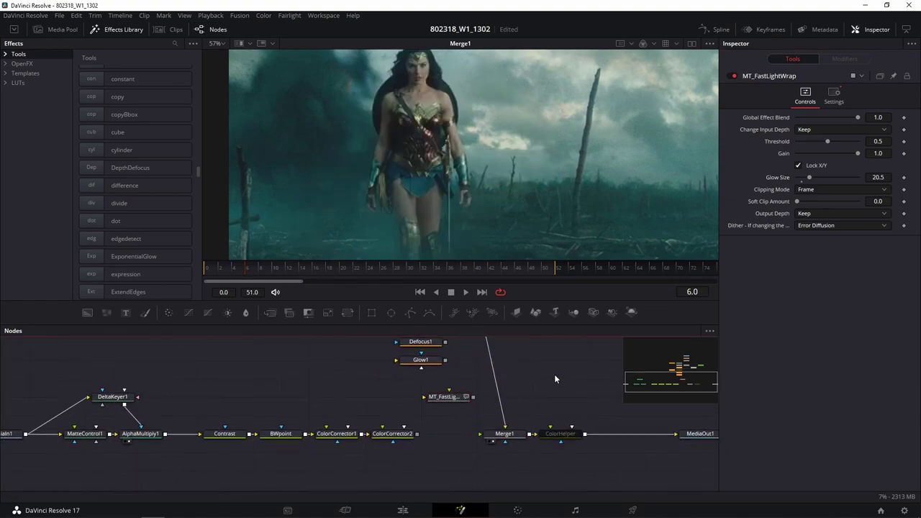
key(shift+space)
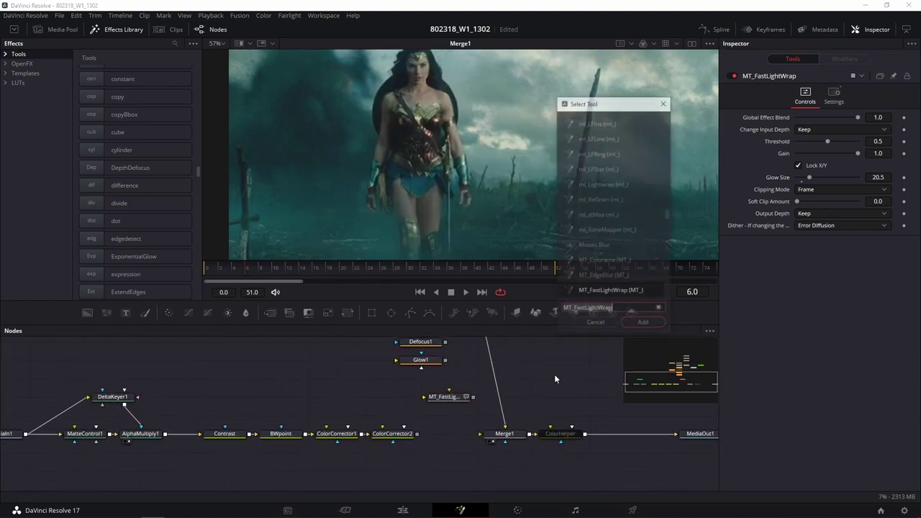
text(ligh)
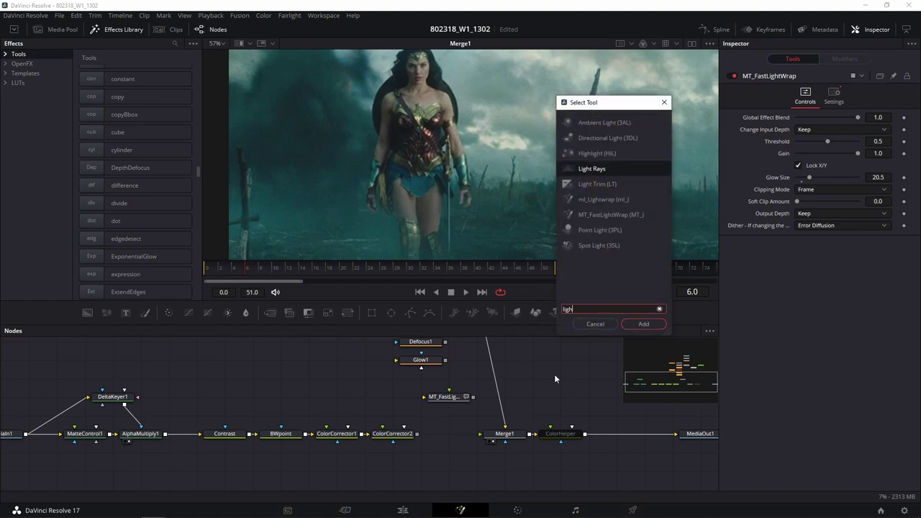
click(610, 201)
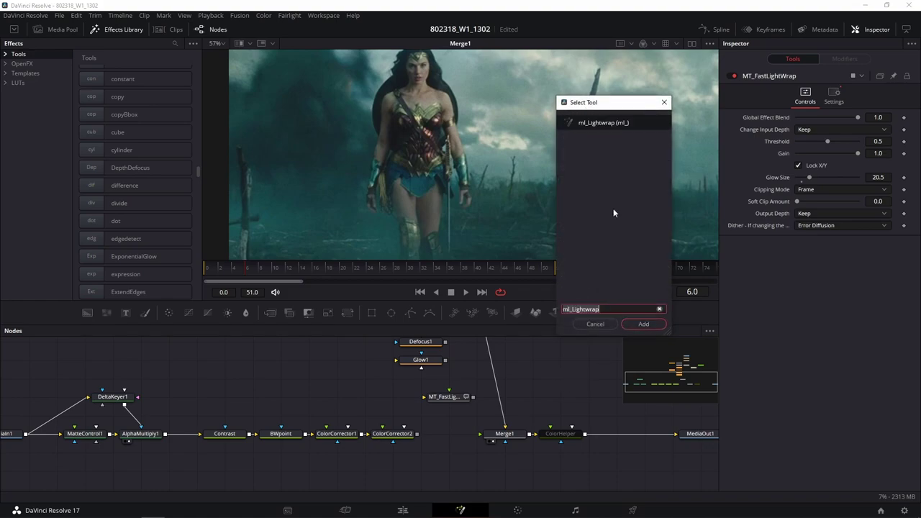
click(644, 324)
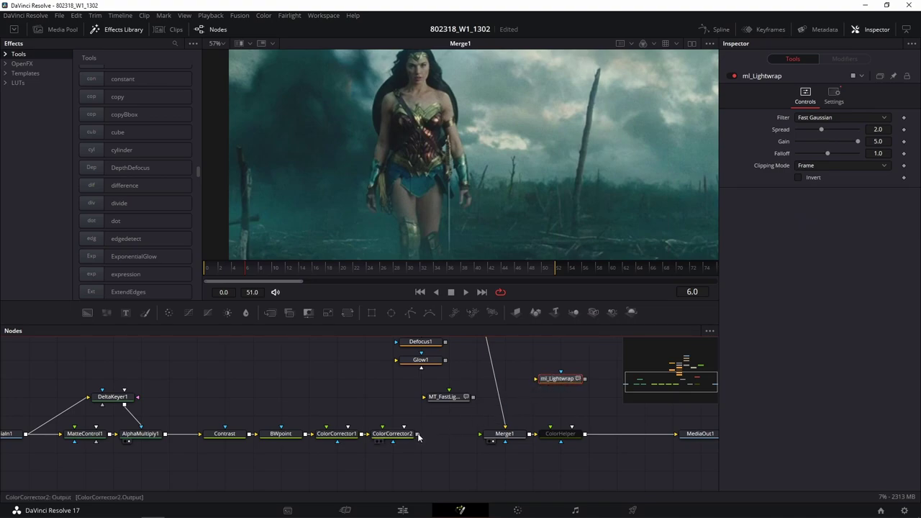
mouse_move(416, 434)
mouse_down()
mouse_move(537, 378)
mouse_move(446, 434)
mouse_up()
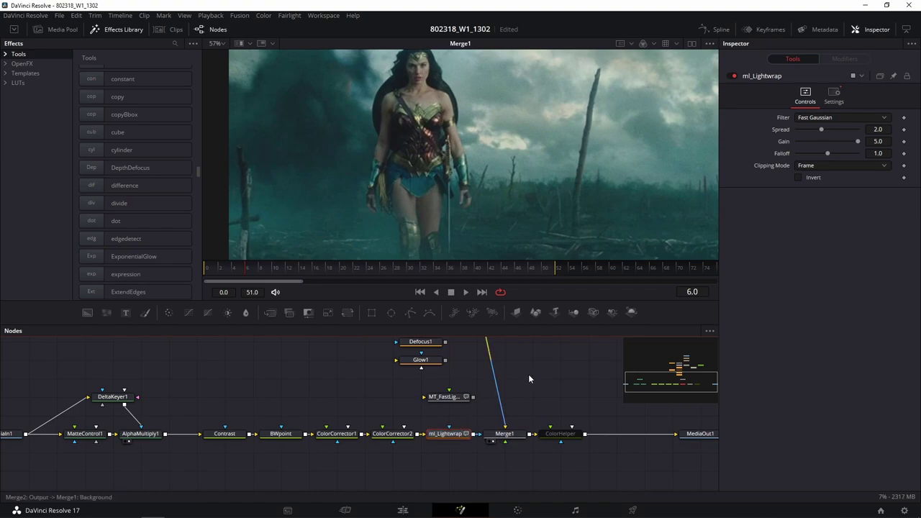
Step: Try wiring Merge2 into the ml_Lightwrap node
scroll(528, 374, up, 3)
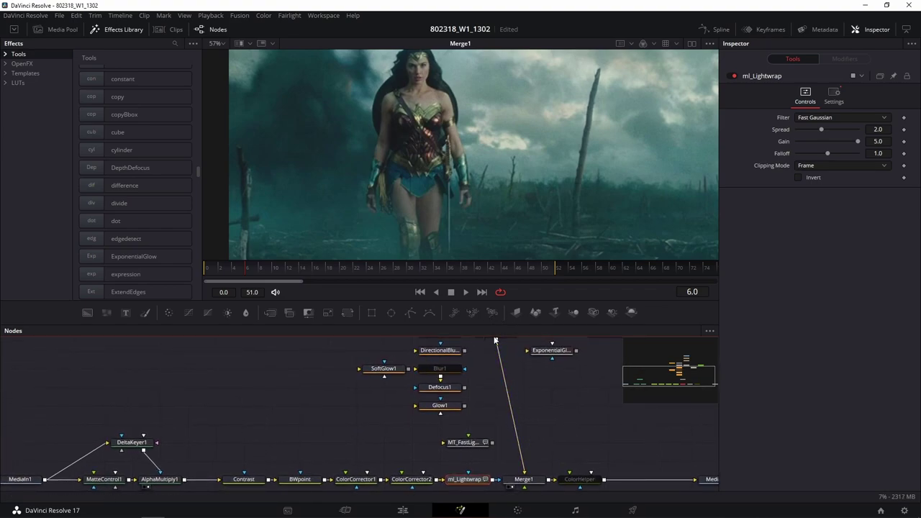
mouse_move(496, 339)
mouse_down()
mouse_move(467, 482)
mouse_move(479, 485)
mouse_up()
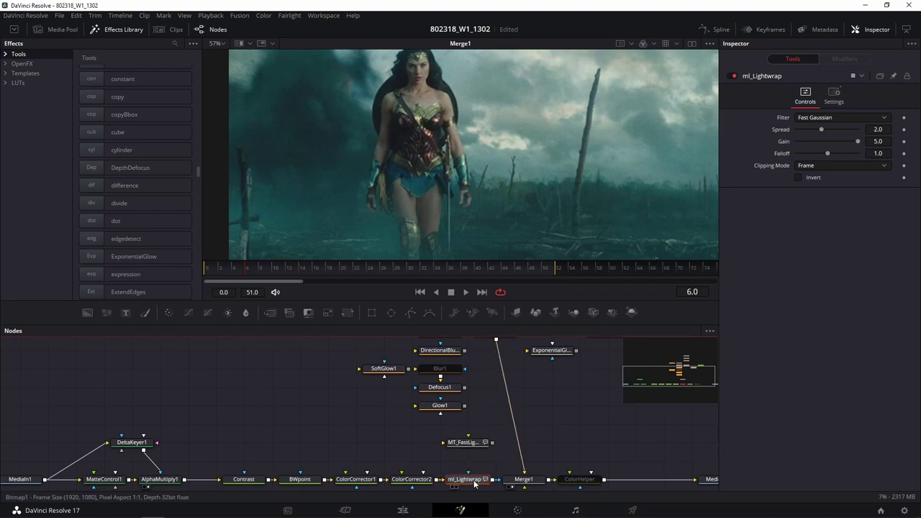
drag(495, 338, 474, 481)
drag(475, 481, 496, 359)
scroll(488, 477, down, 3)
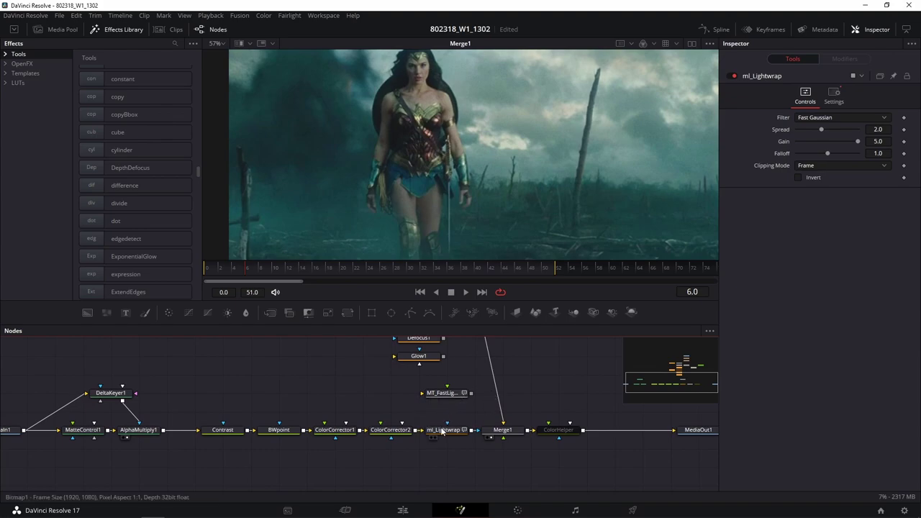
Step: Pull ml_Lightwrap out of the chain and connect ColorCorrector2 directly into Merge1
mouse_move(451, 431)
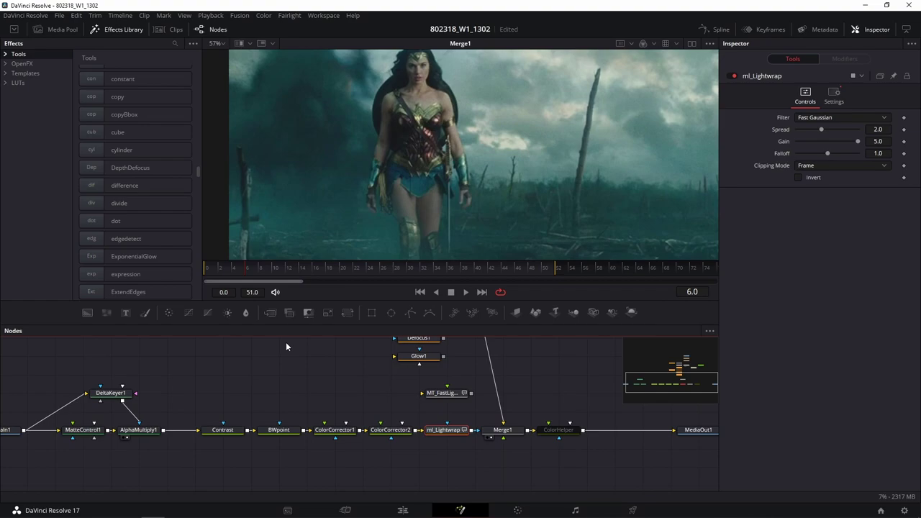
drag(449, 430, 367, 394)
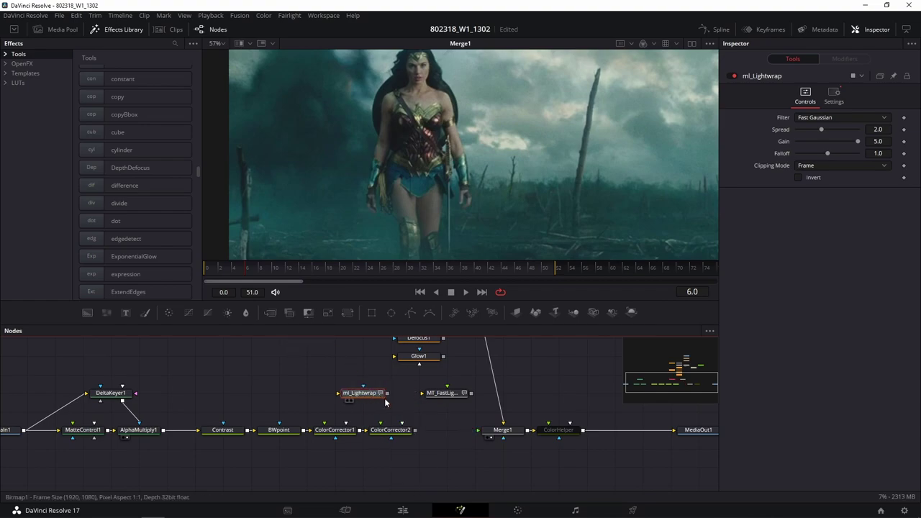
drag(416, 430, 478, 430)
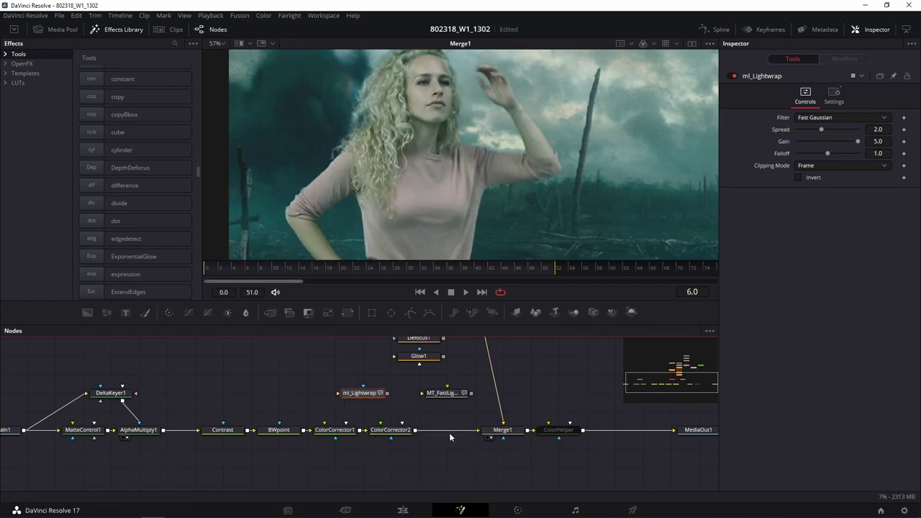
Step: Switch to the Google Meet browser window
mouse_move(527, 367)
mouse_down()
mouse_move(444, 375)
mouse_move(479, 461)
mouse_up()
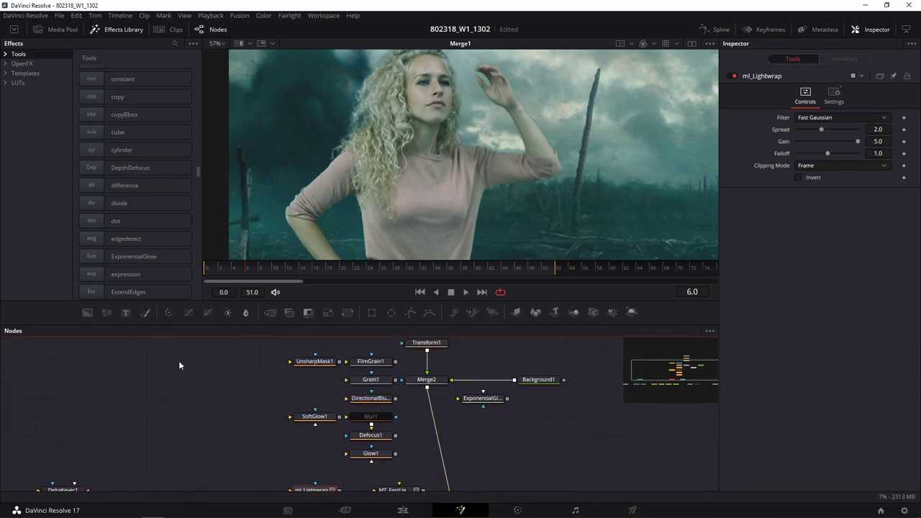
mouse_move(347, 492)
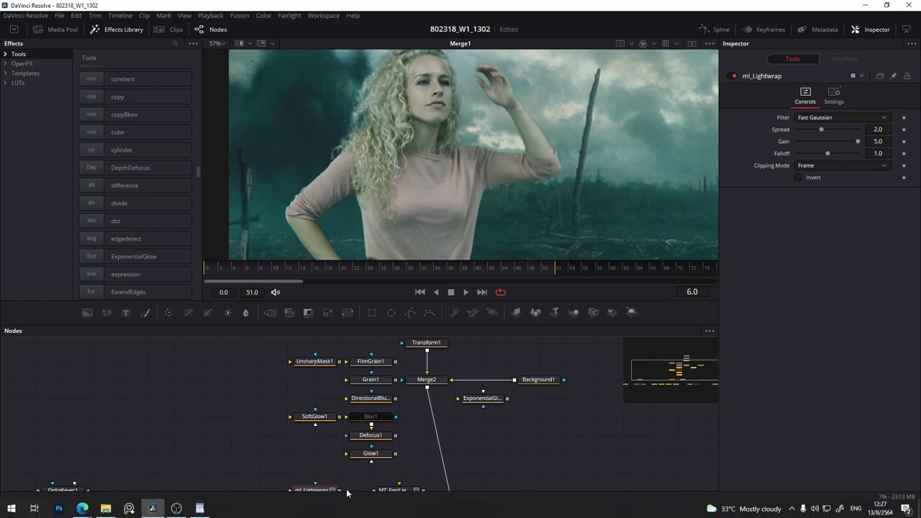
mouse_move(82, 508)
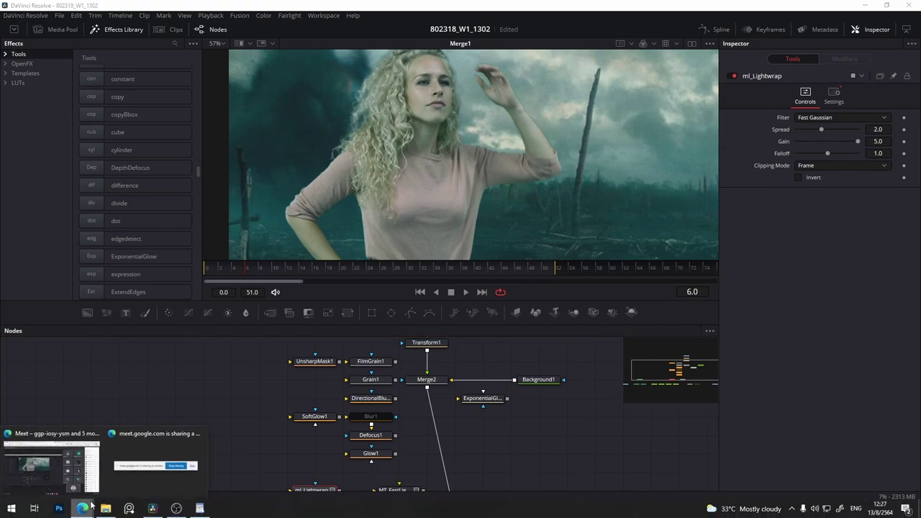
click(54, 464)
Step: Search Google for 'fusion reactor' in a new tab
click(719, 8)
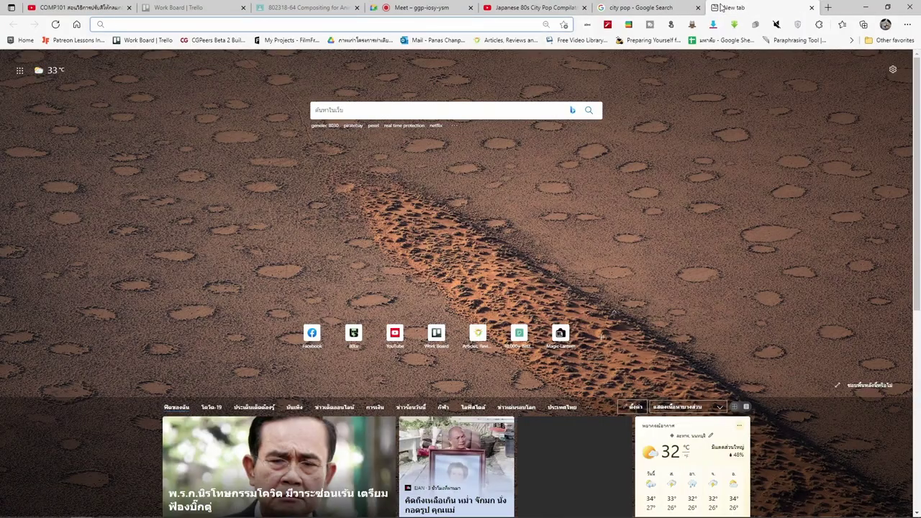
text(f)
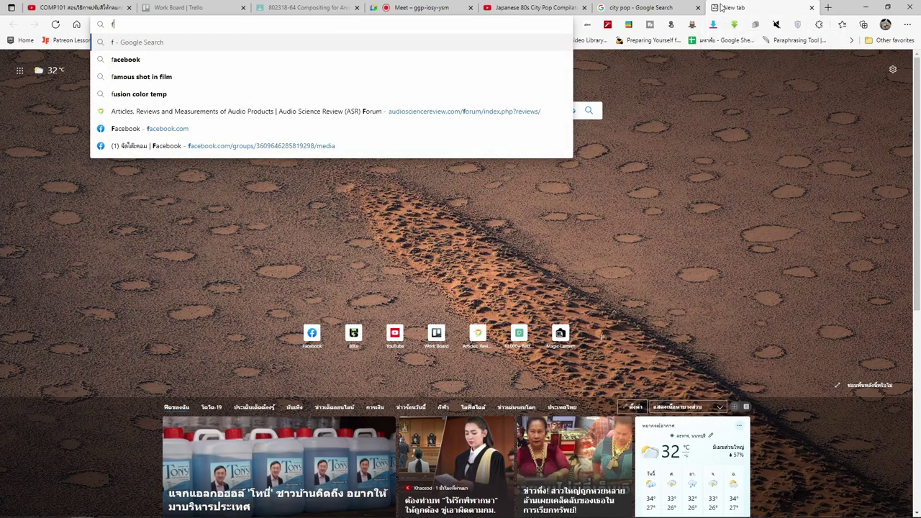
text(usion )
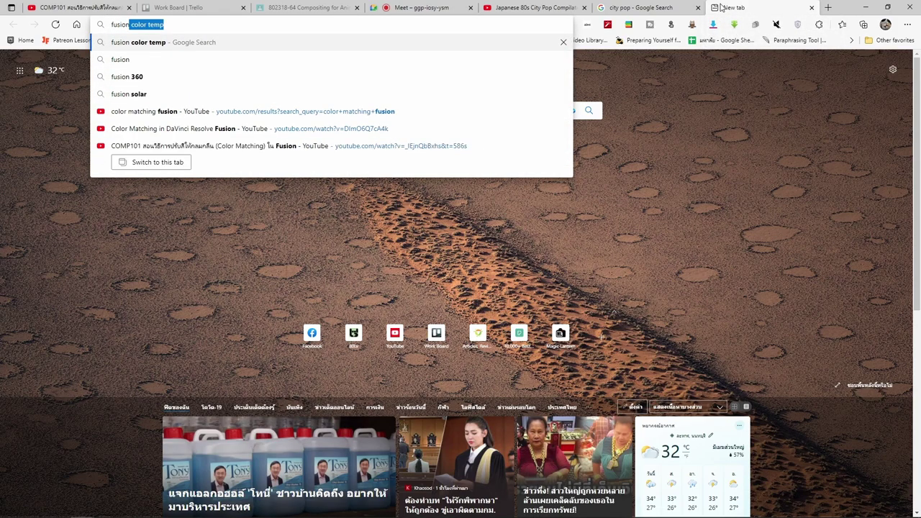
text(rea)
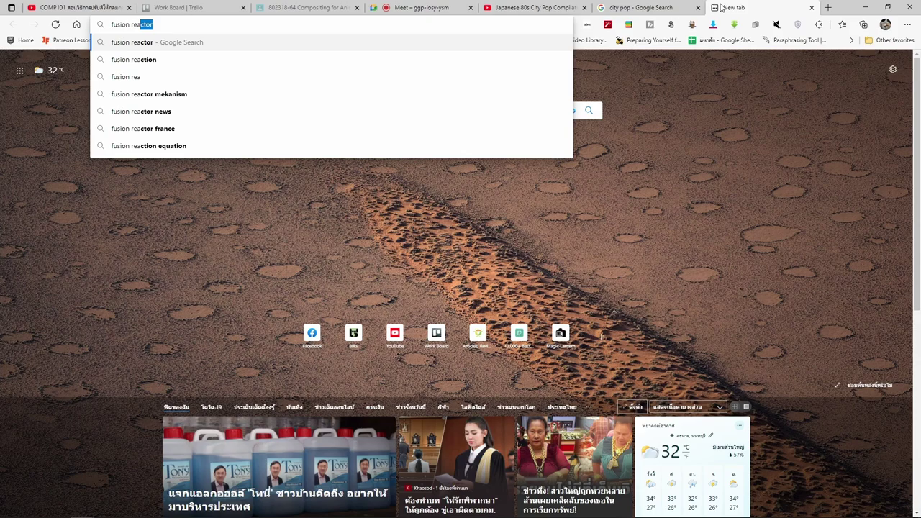
key(Return)
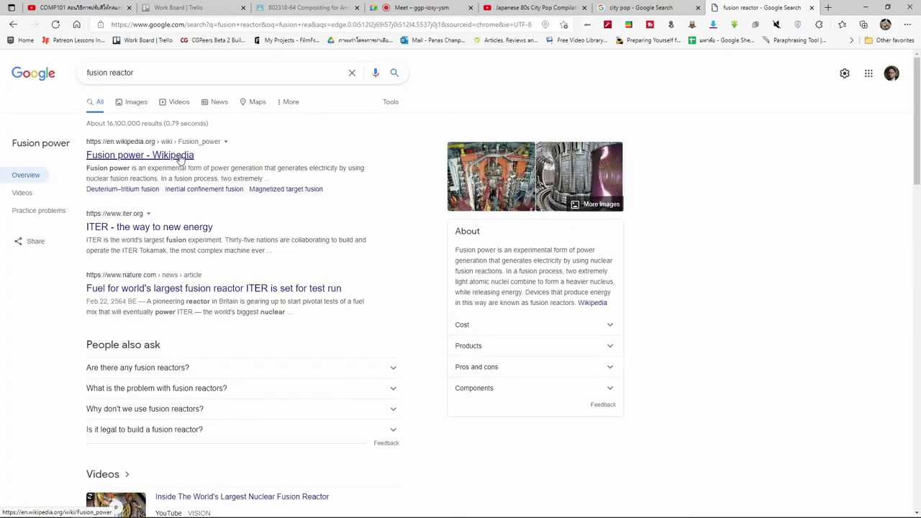
Step: Refine the search to 'fusion reactor wesuckless'
click(195, 69)
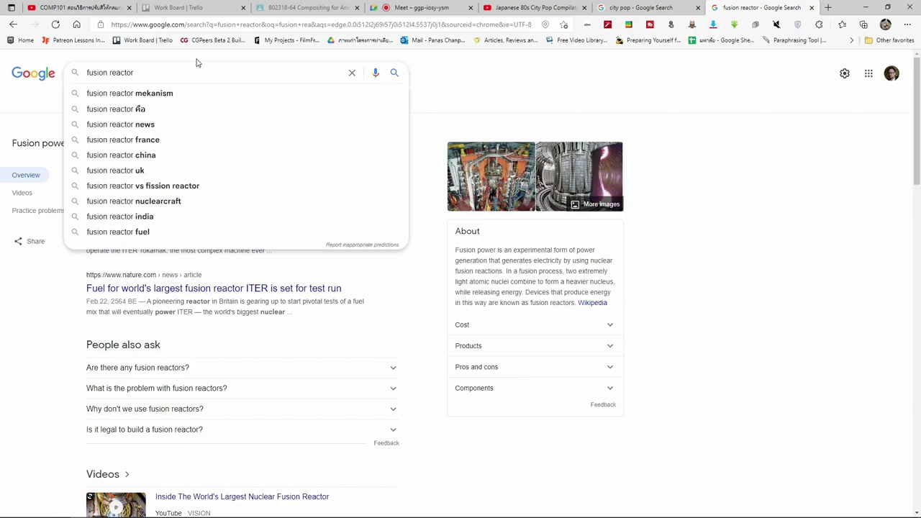
text(qw)
key(BackSpace)
key(BackSpace)
text(wes)
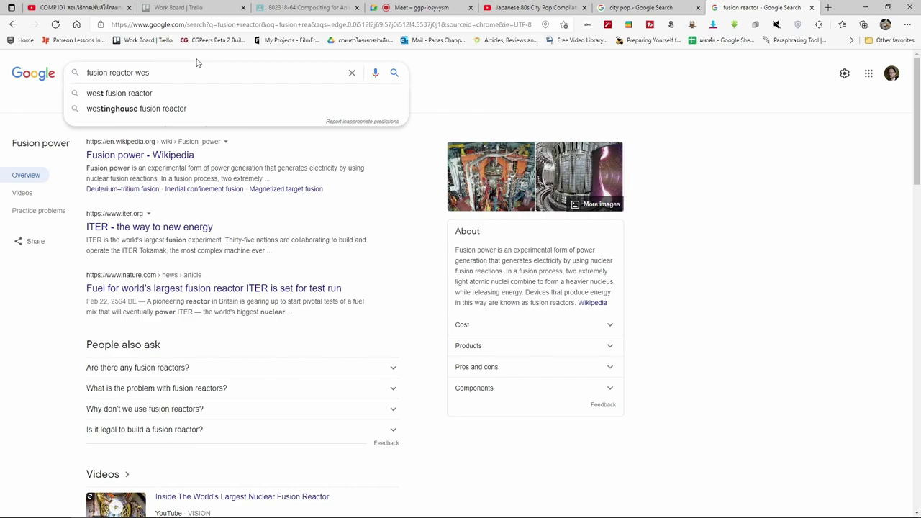
text(uc)
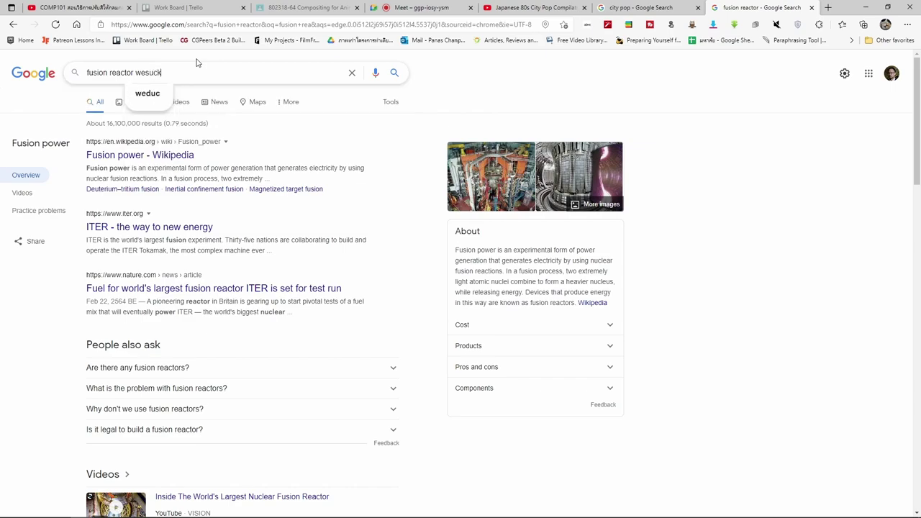
text(kless)
key(Return)
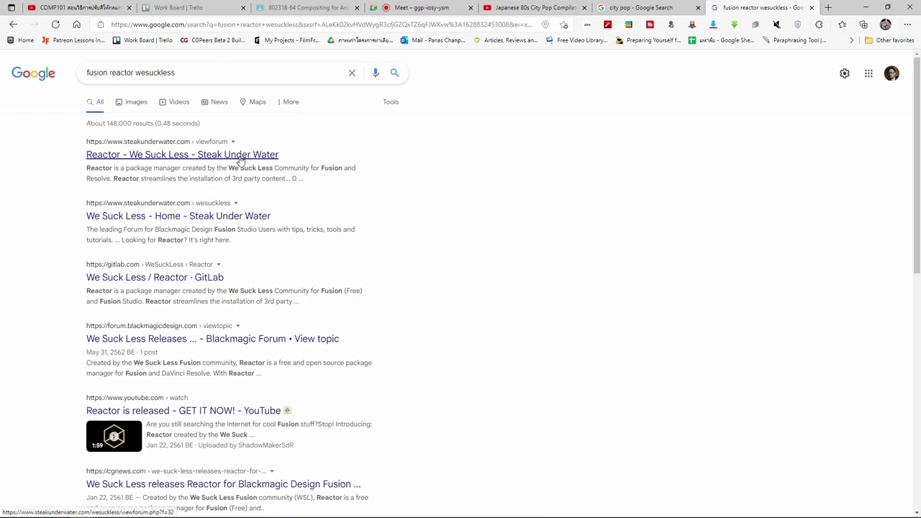
Step: Open the Reactor – We Suck Less forum result and its Reactor 3 Release Announcement topic
click(212, 158)
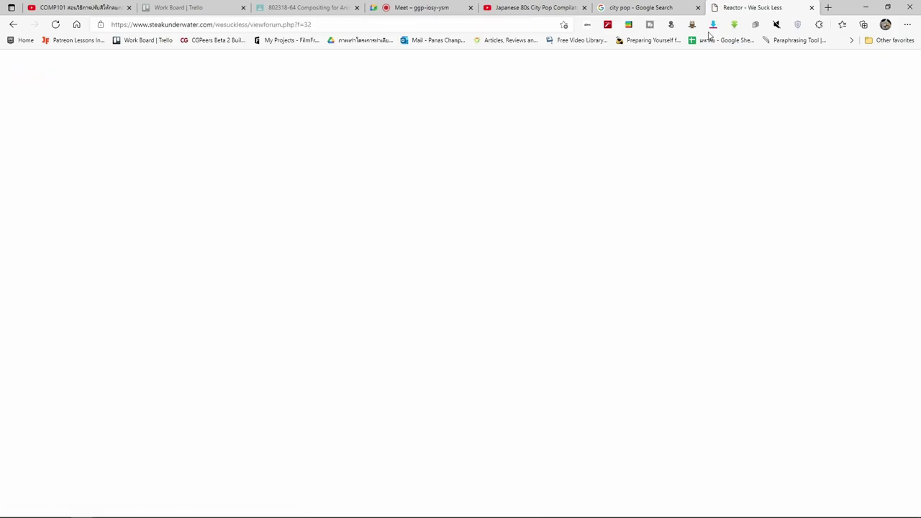
scroll(542, 203, down, 1)
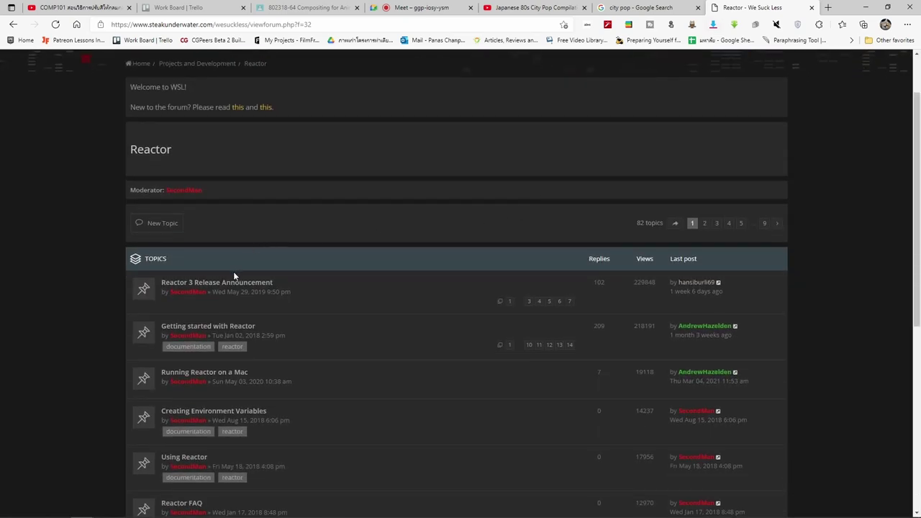
mouse_move(247, 286)
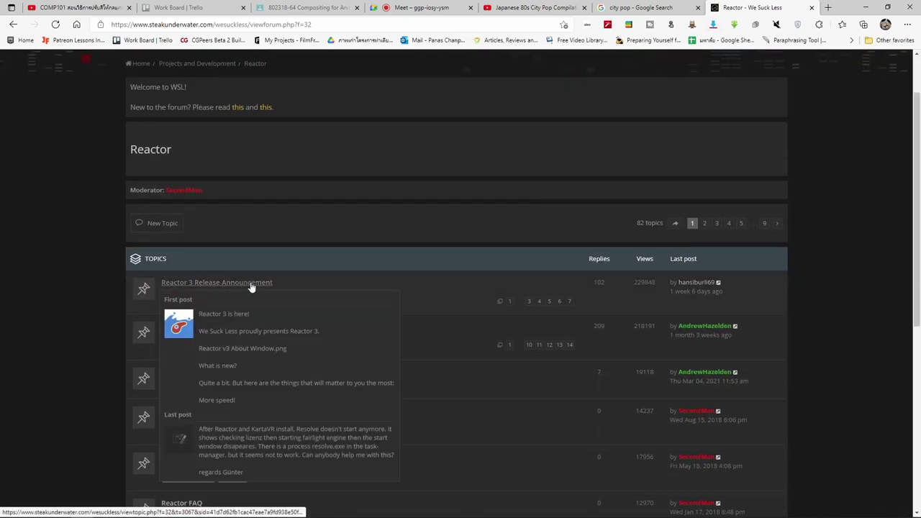
click(253, 286)
Step: Scroll to the Reactor-Installer.lua download link, then return to DaVinci Resolve
scroll(495, 324, down, 2)
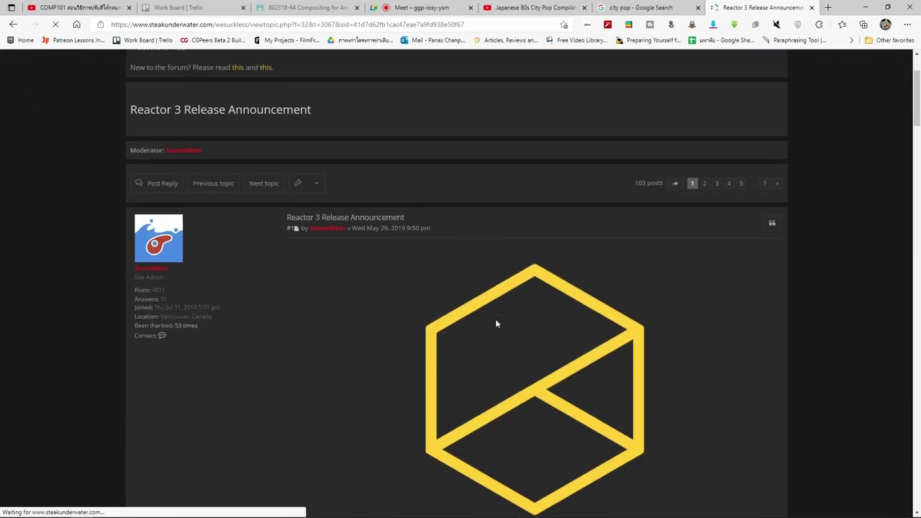
scroll(495, 323, down, 5)
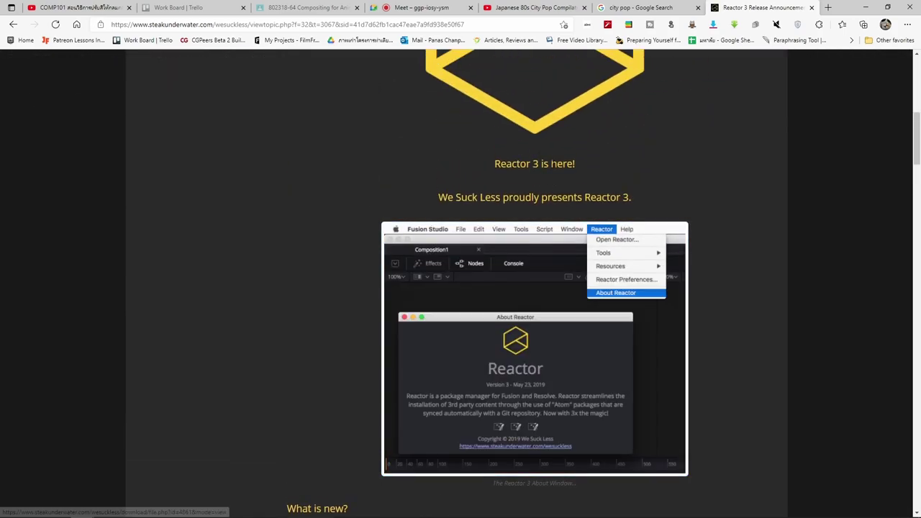
scroll(389, 331, down, 3)
scroll(382, 343, down, 2)
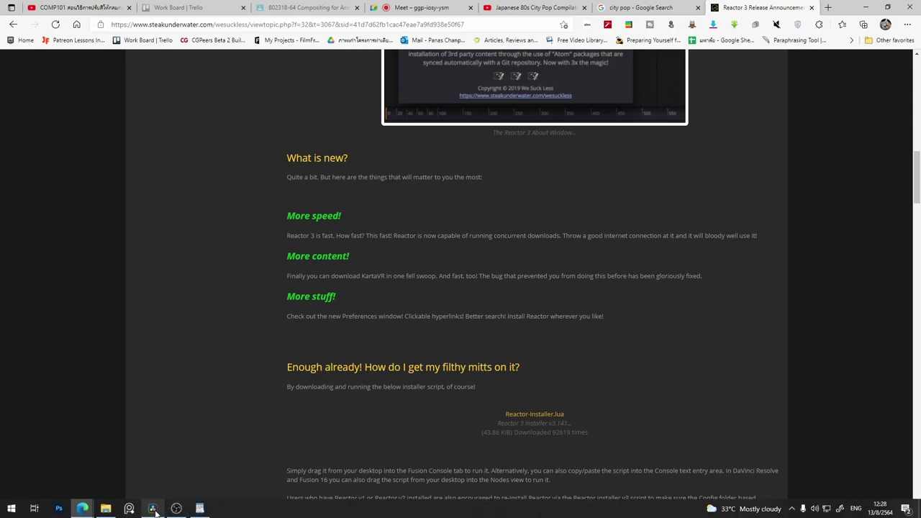
click(153, 509)
Step: Show Workspace > Scripts > Reactor with Open Reactor, About Reactor and Reactor Preferences
click(321, 16)
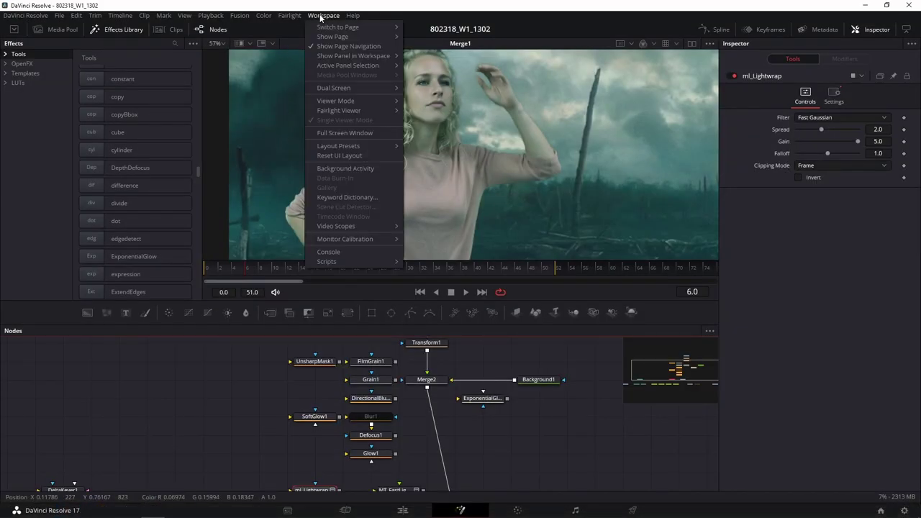
mouse_move(394, 261)
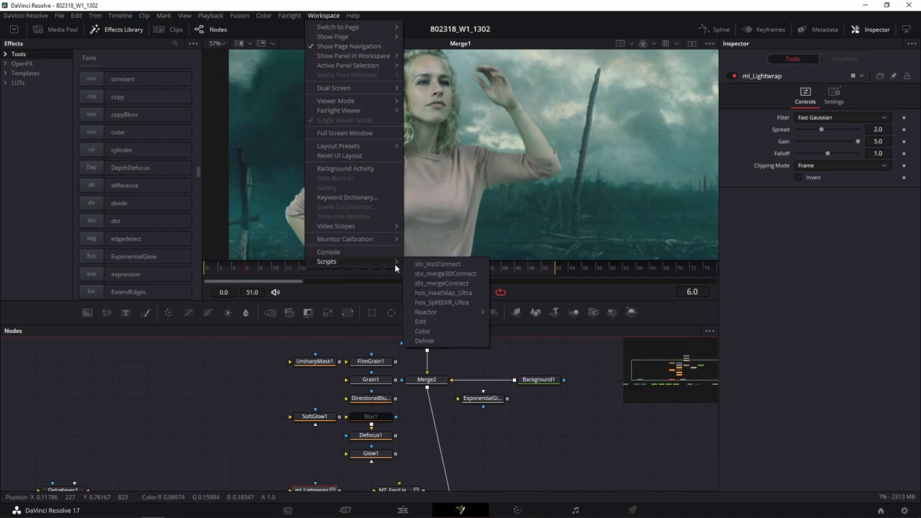
mouse_move(454, 313)
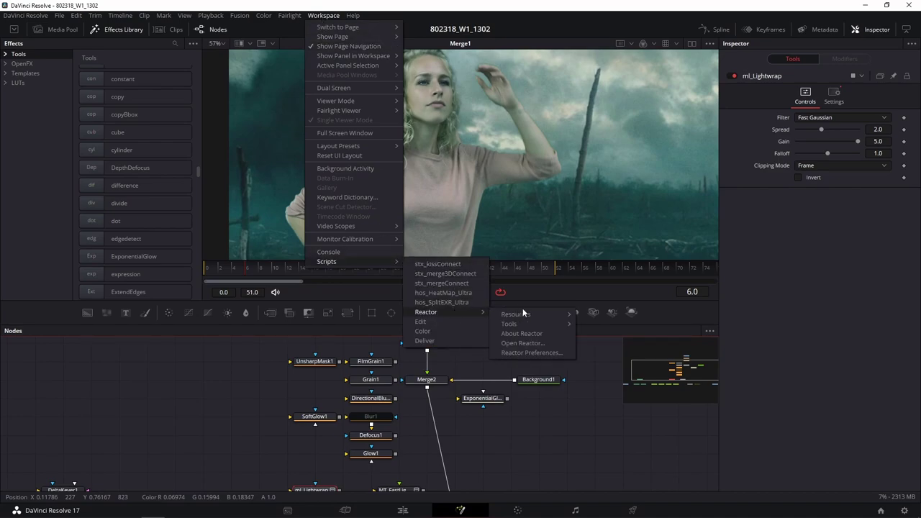